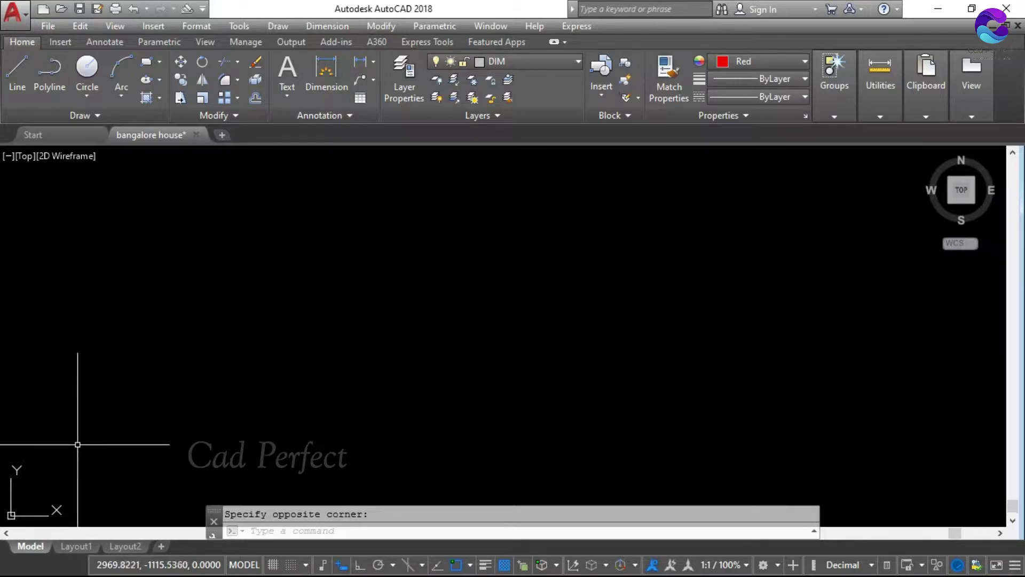
# Step: Look at Layout1 and its tab options, then return to model space
pyautogui.click(70, 545)
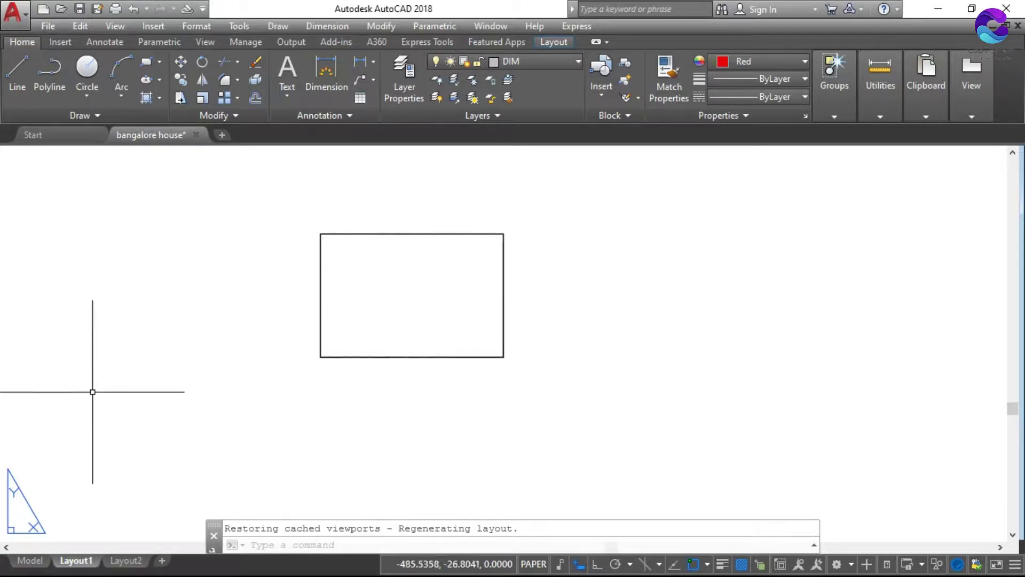
pyautogui.rightClick(80, 565)
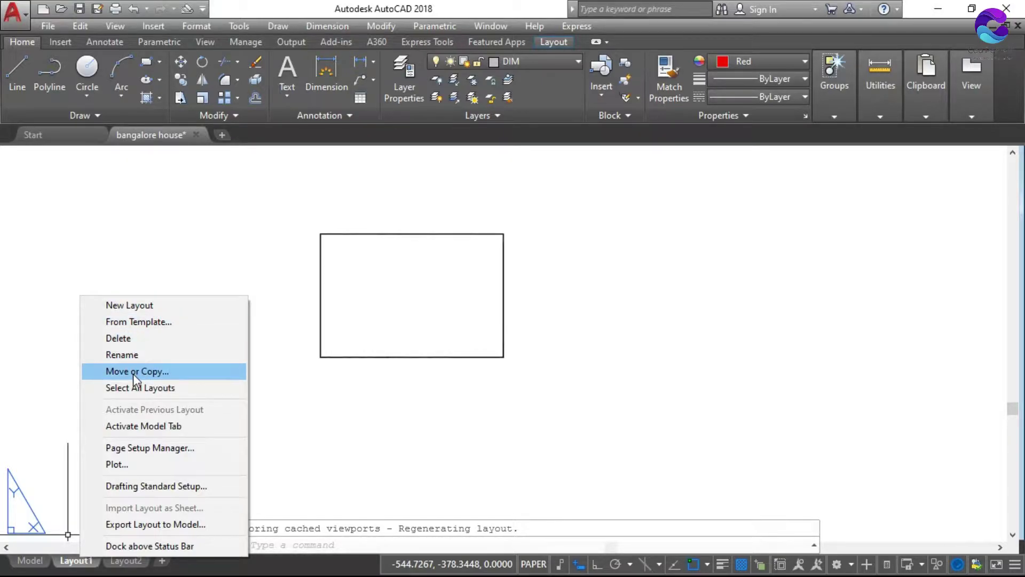
pyautogui.click(52, 390)
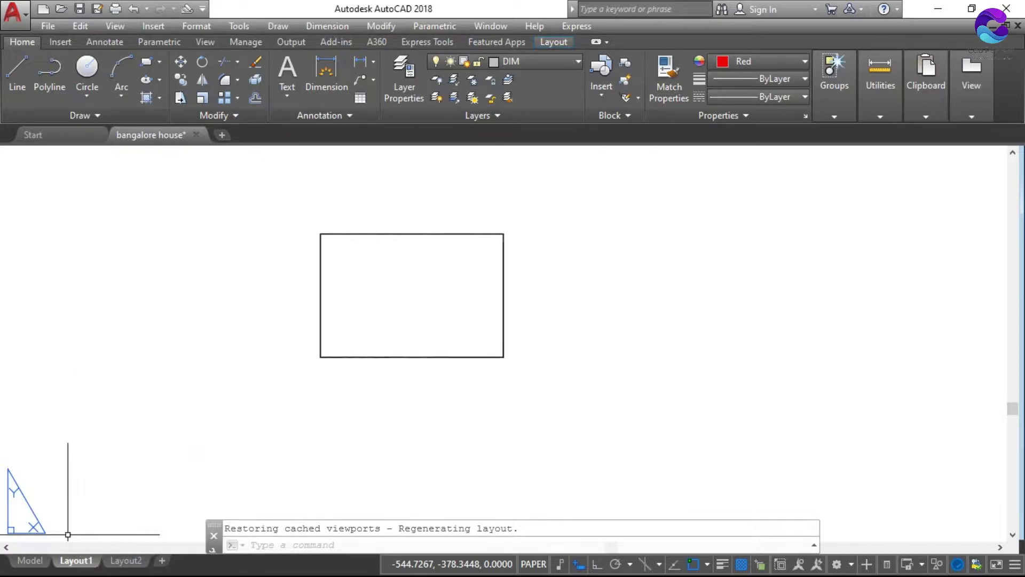
pyautogui.click(115, 203)
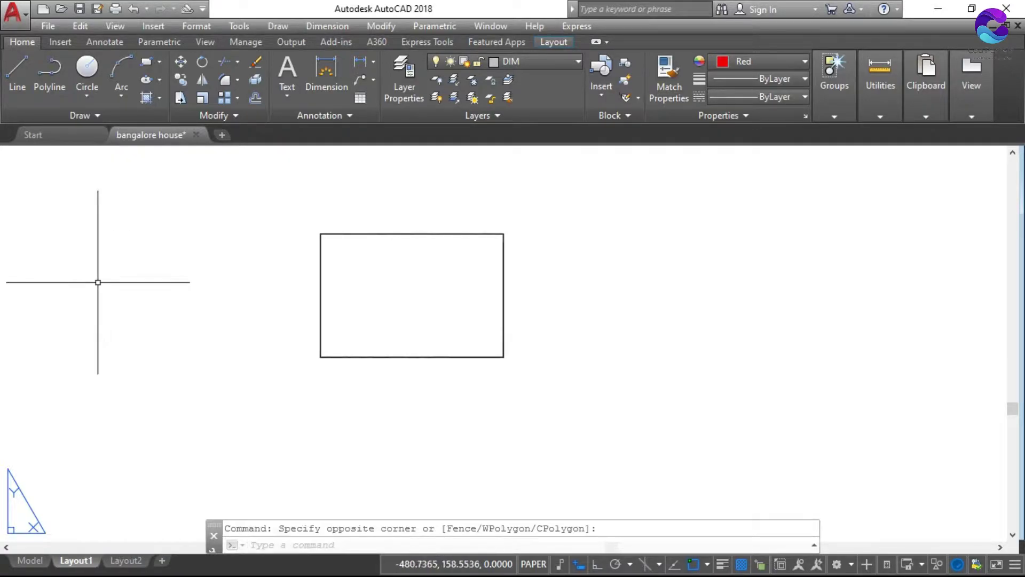
pyautogui.click(28, 561)
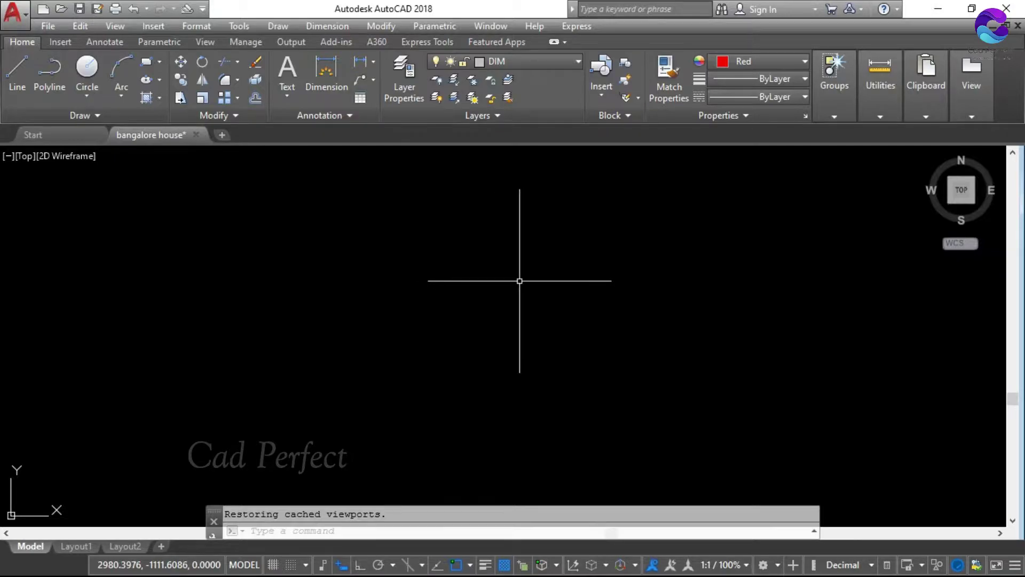
# Step: Wheel-zoom the model space view in and out over the drawing
pyautogui.scroll(-1, 316, 287)
pyautogui.scroll(-1, 453, 295)
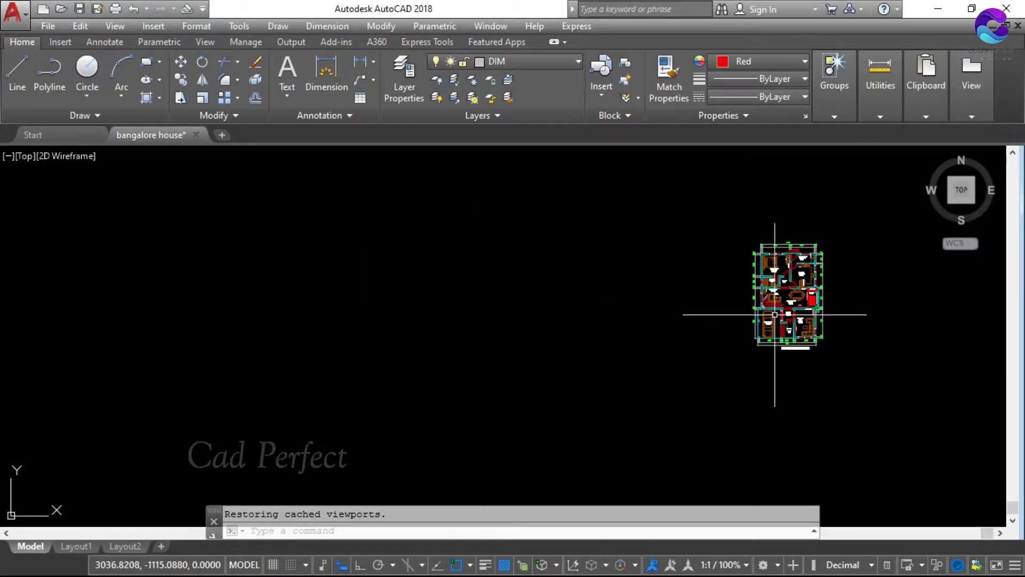
pyautogui.scroll(2, 833, 311)
pyautogui.scroll(-2, 758, 331)
pyautogui.scroll(3, 751, 337)
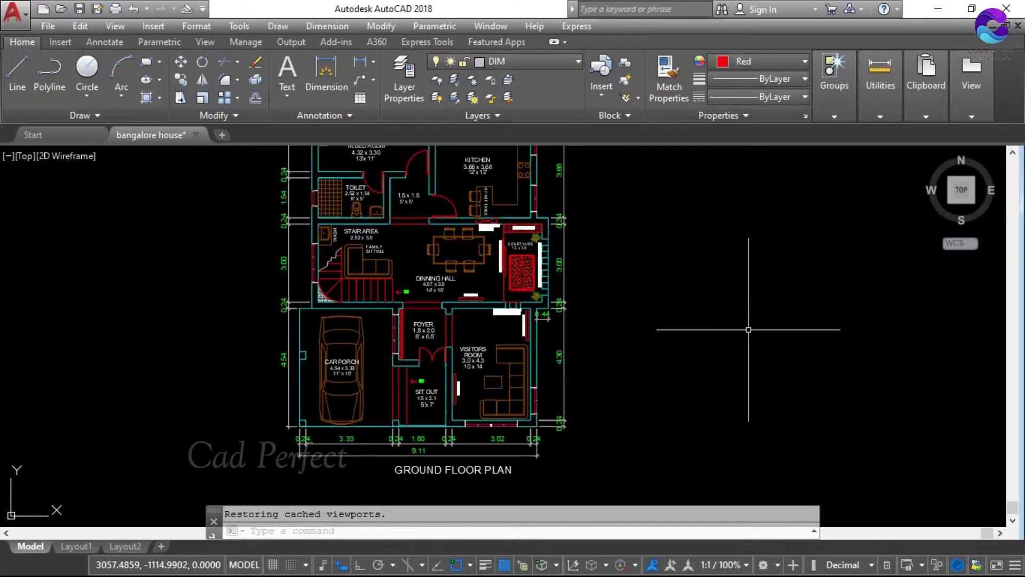
pyautogui.scroll(-2, 695, 344)
pyautogui.press('Escape')
# Step: Window-zoom with Z to frame the whole ground floor plan and its title
pyautogui.write('z')
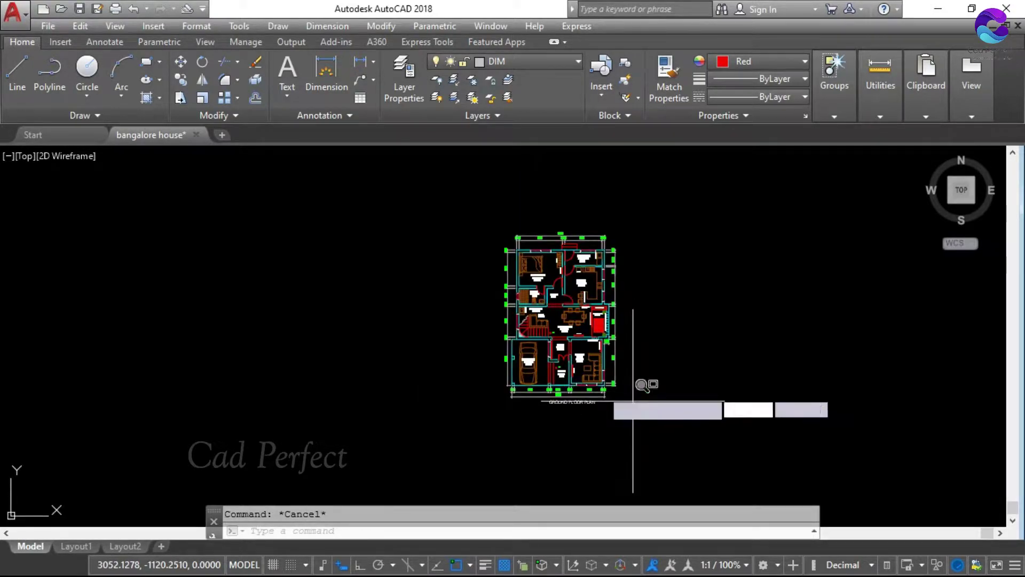
pyautogui.press('Return')
pyautogui.click(631, 402)
pyautogui.press('Escape')
pyautogui.press('Return')
pyautogui.click(624, 407)
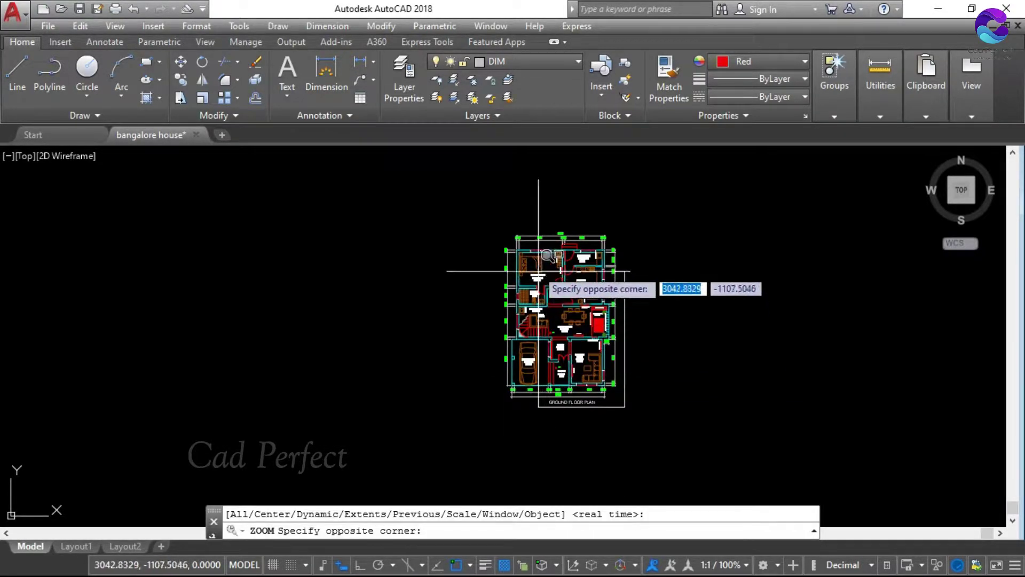
pyautogui.click(504, 212)
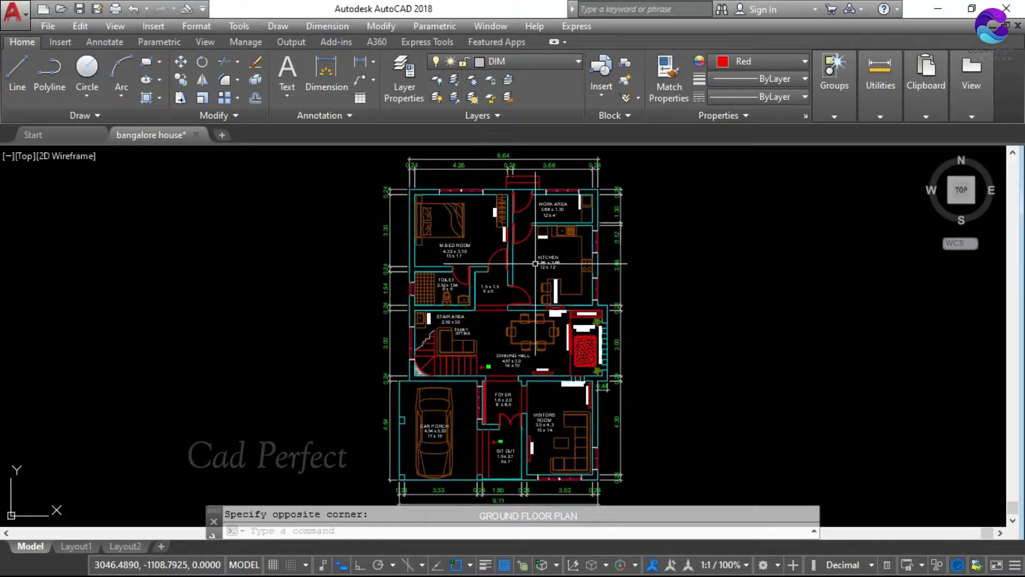
pyautogui.scroll(-4, 539, 267)
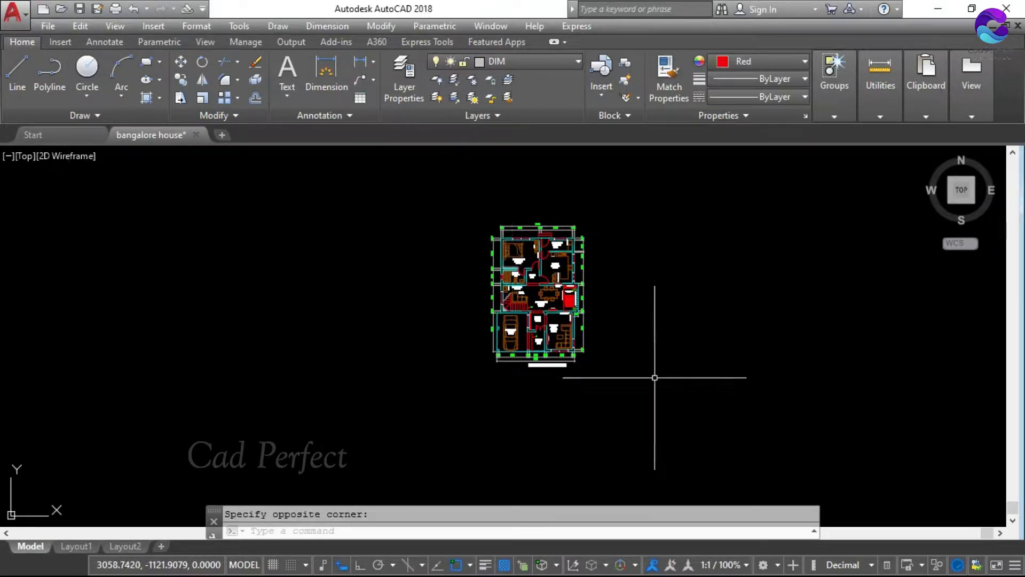
pyautogui.scroll(2, 614, 304)
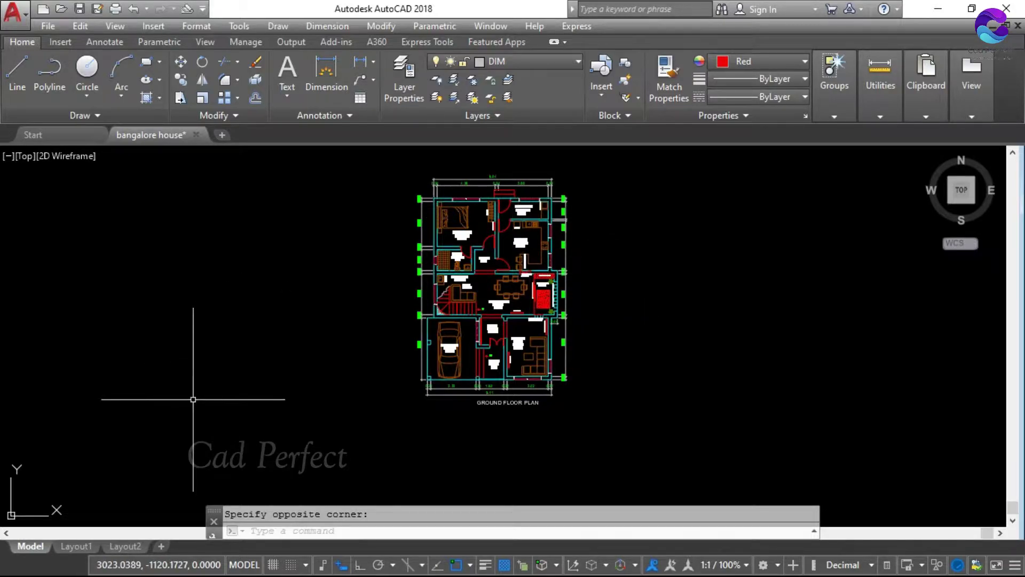
# Step: Switch between Layout1 and Model, ending on Layout1's empty viewport rectangle
pyautogui.click(68, 550)
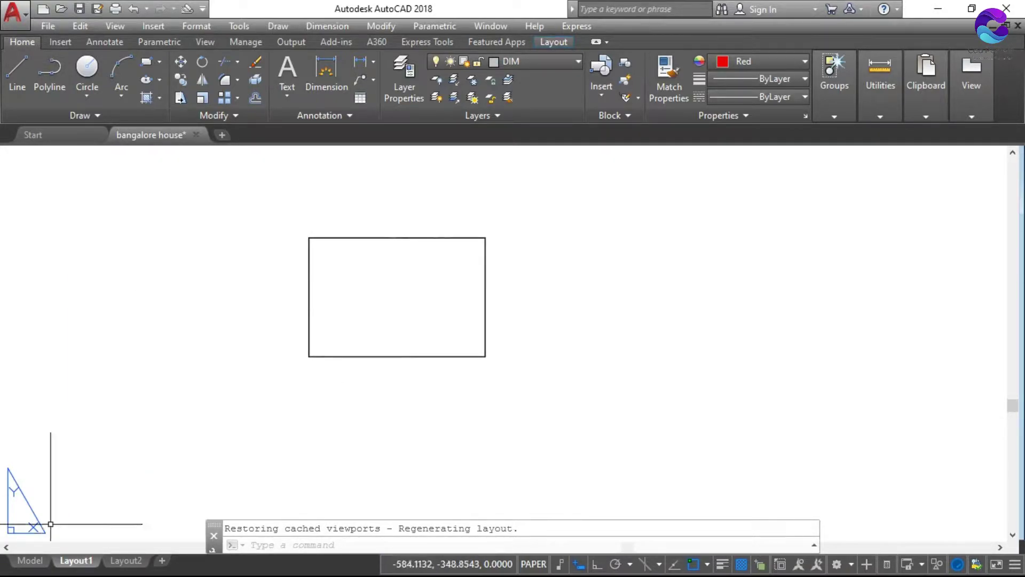
pyautogui.click(30, 561)
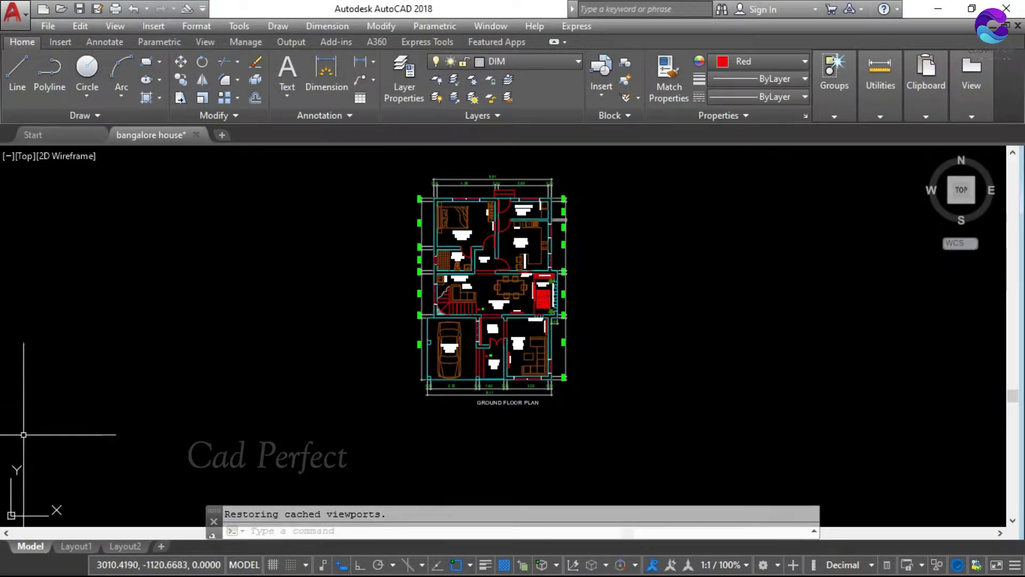
pyautogui.click(76, 546)
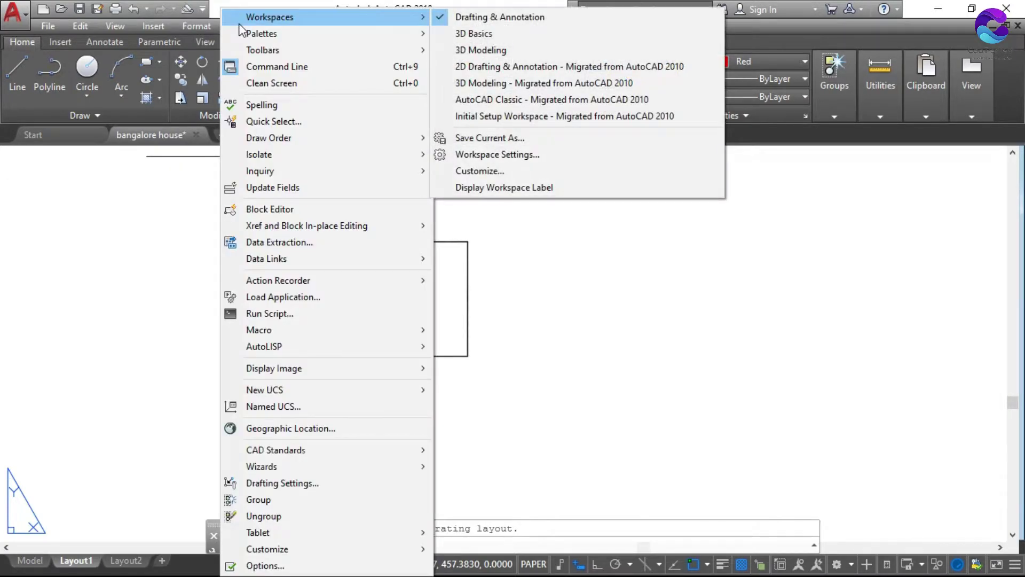
pyautogui.click(640, 315)
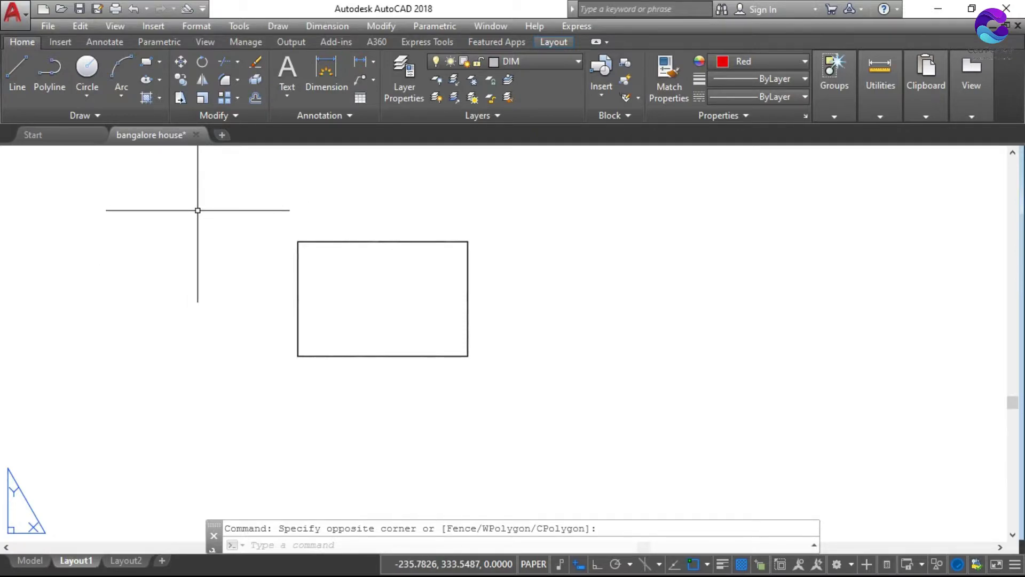
pyautogui.click(203, 9)
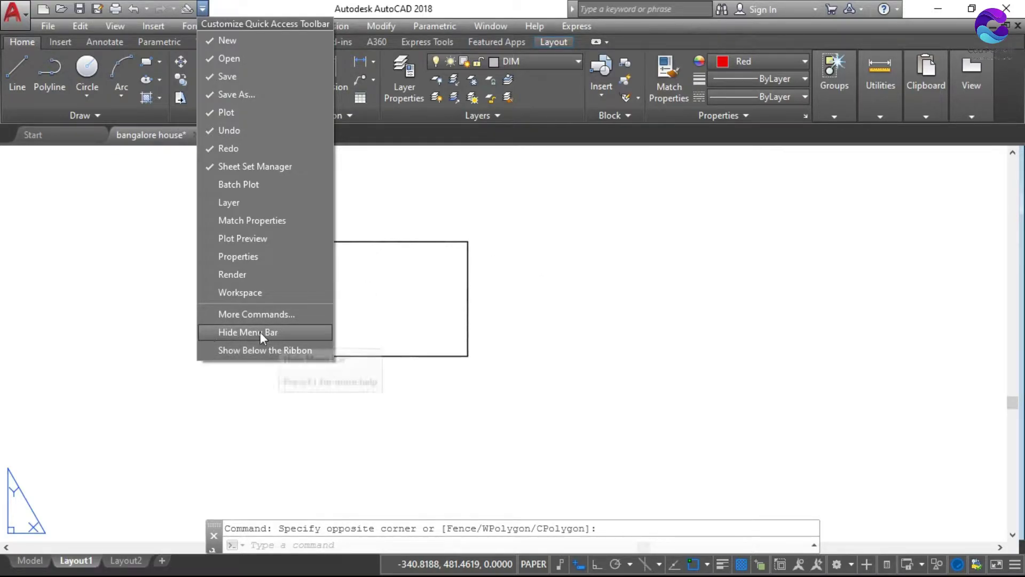
pyautogui.click(537, 316)
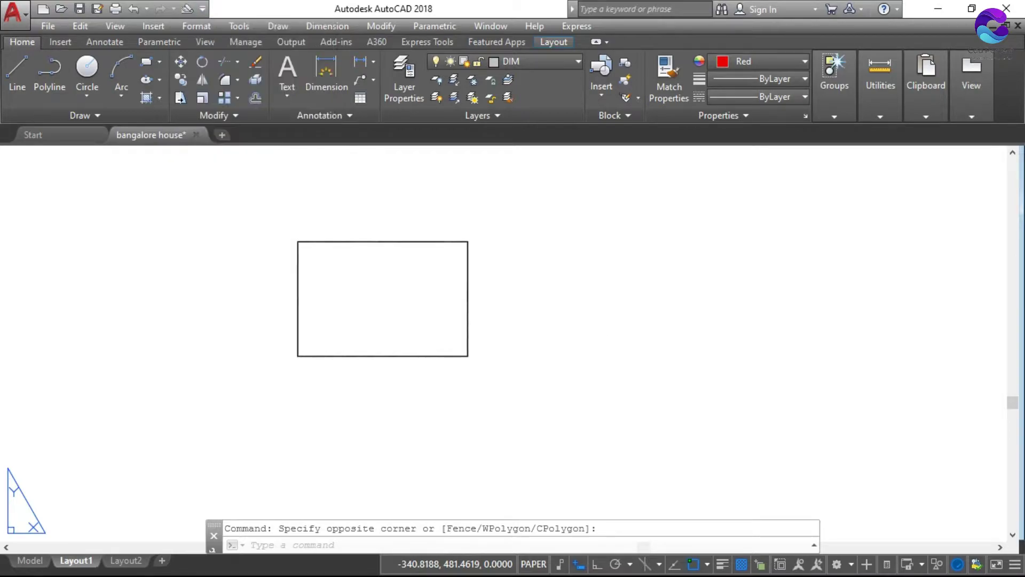
pyautogui.press('Escape')
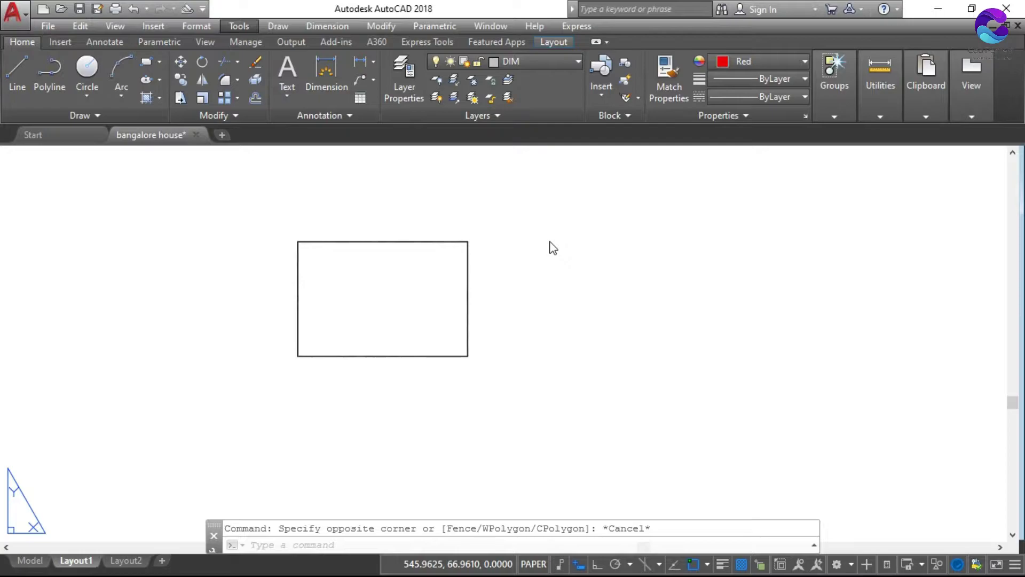
# Step: Set the Sheet/layout uniform background colour to Black in Options > Display > Colors
pyautogui.rightClick(550, 242)
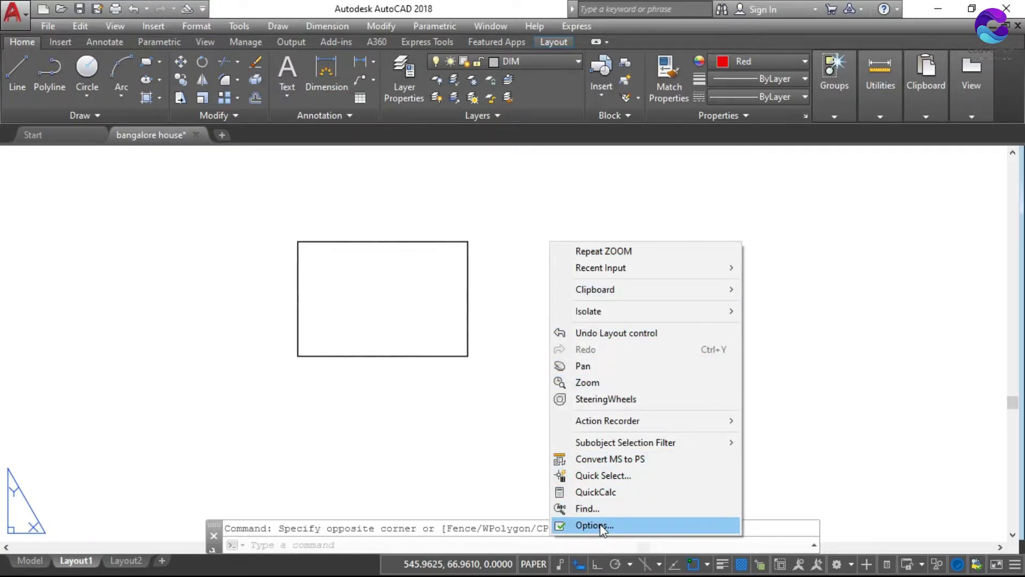
pyautogui.click(601, 526)
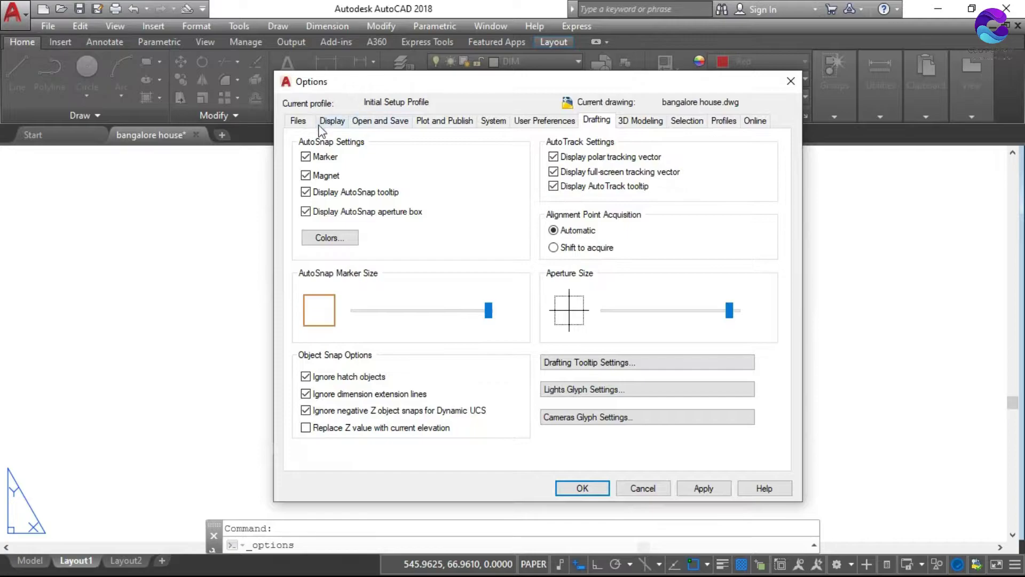
pyautogui.click(336, 126)
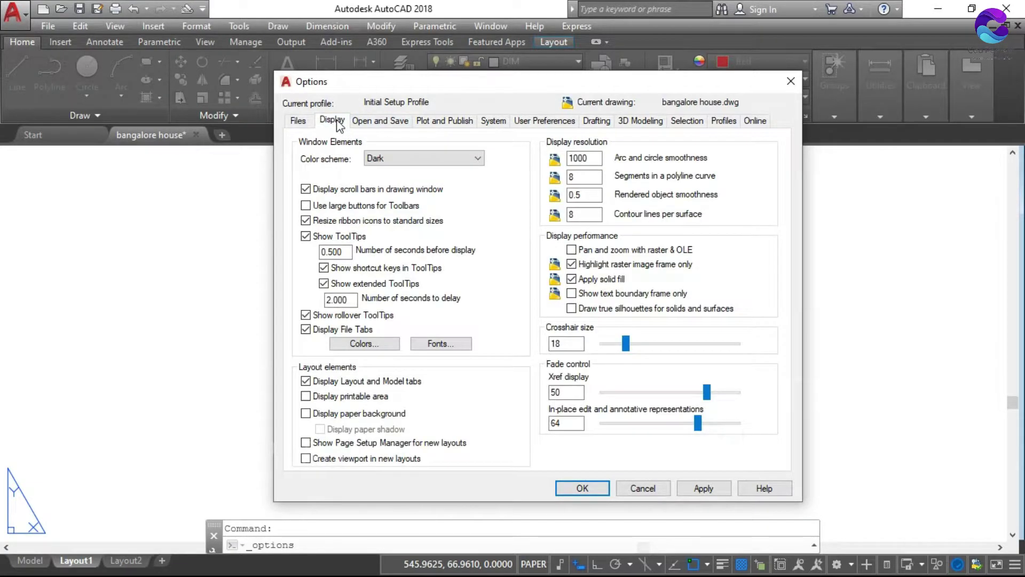
pyautogui.click(361, 348)
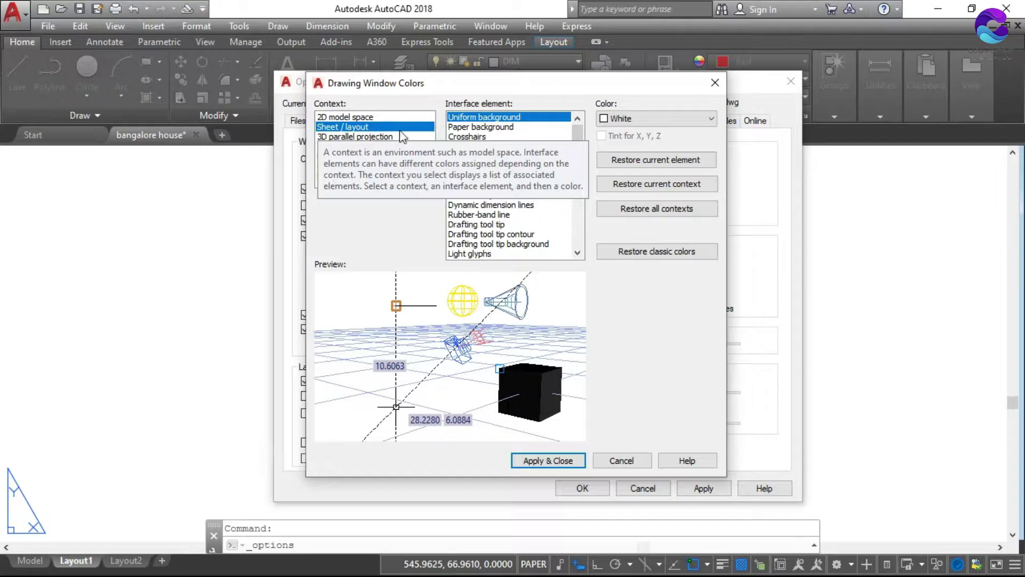
pyautogui.click(353, 117)
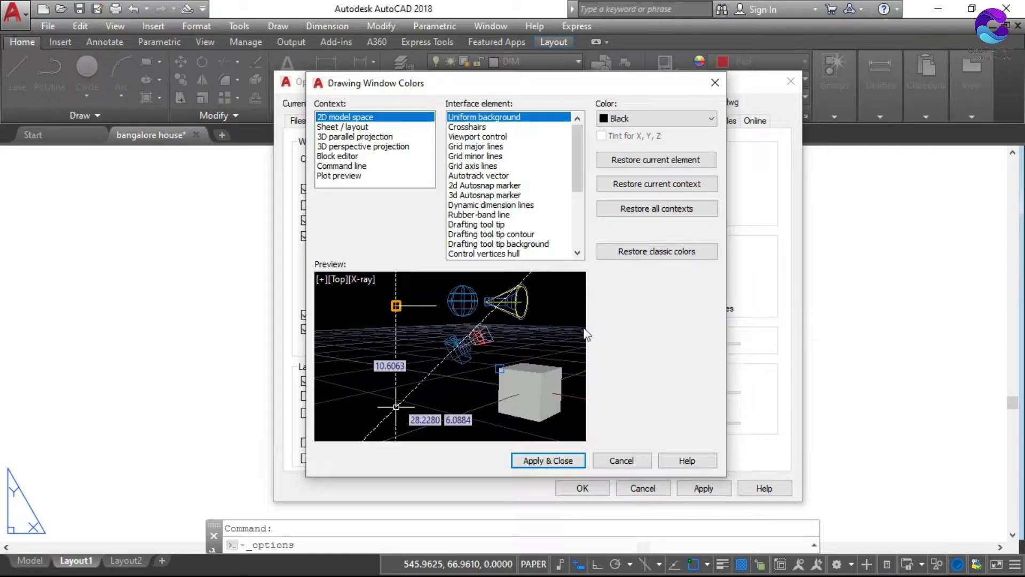
pyautogui.click(346, 128)
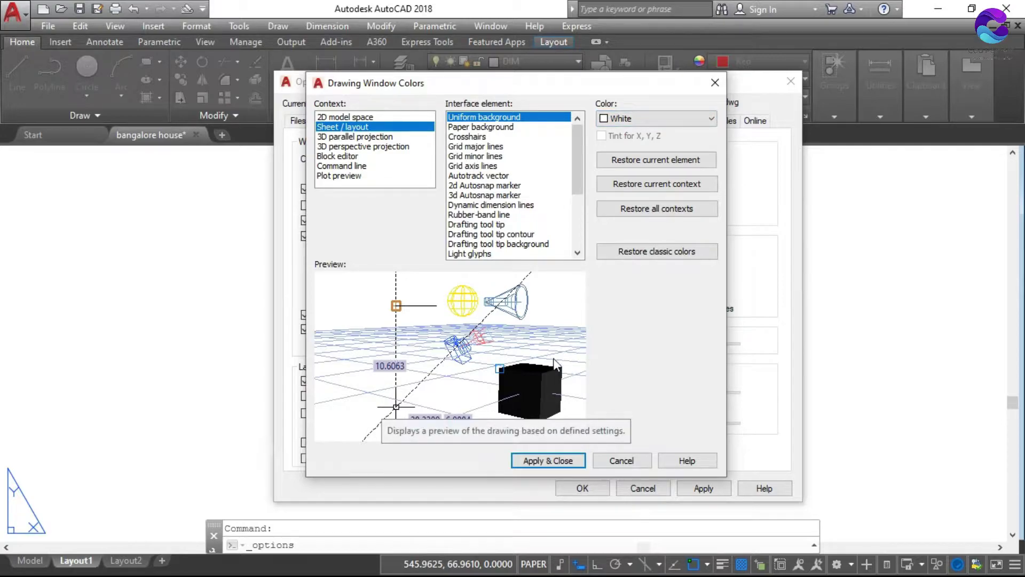
pyautogui.click(711, 118)
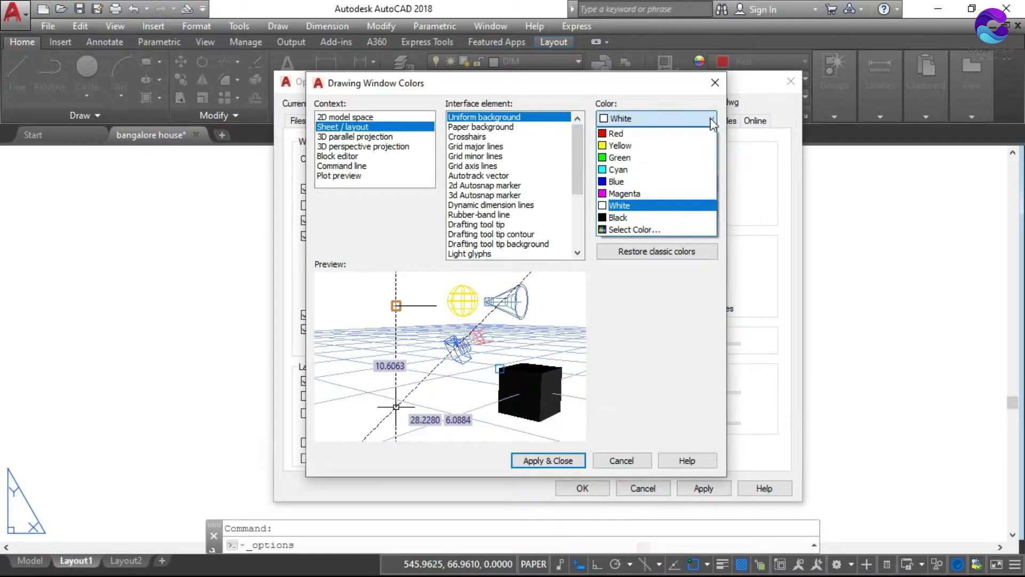
pyautogui.click(644, 220)
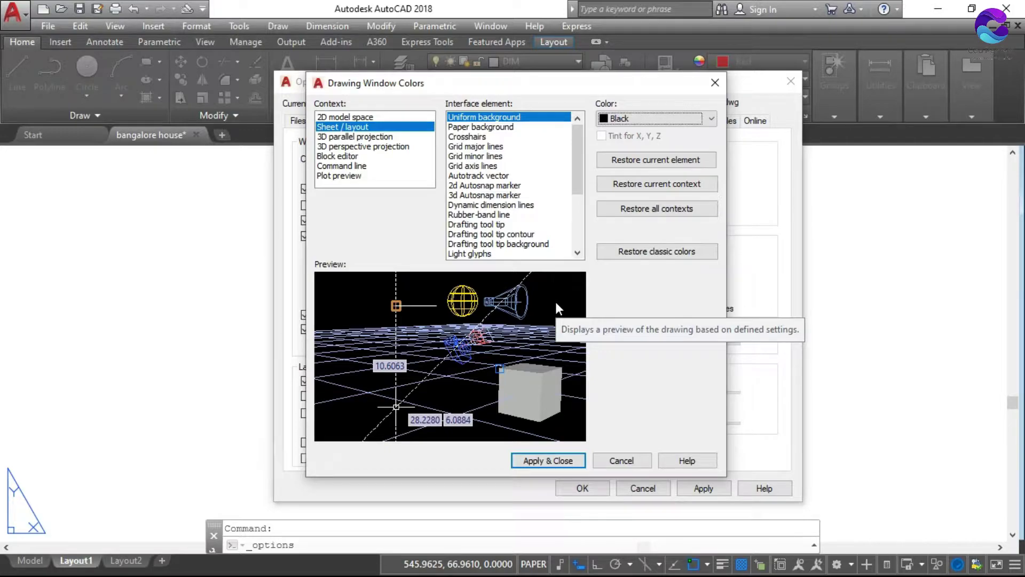
pyautogui.click(555, 461)
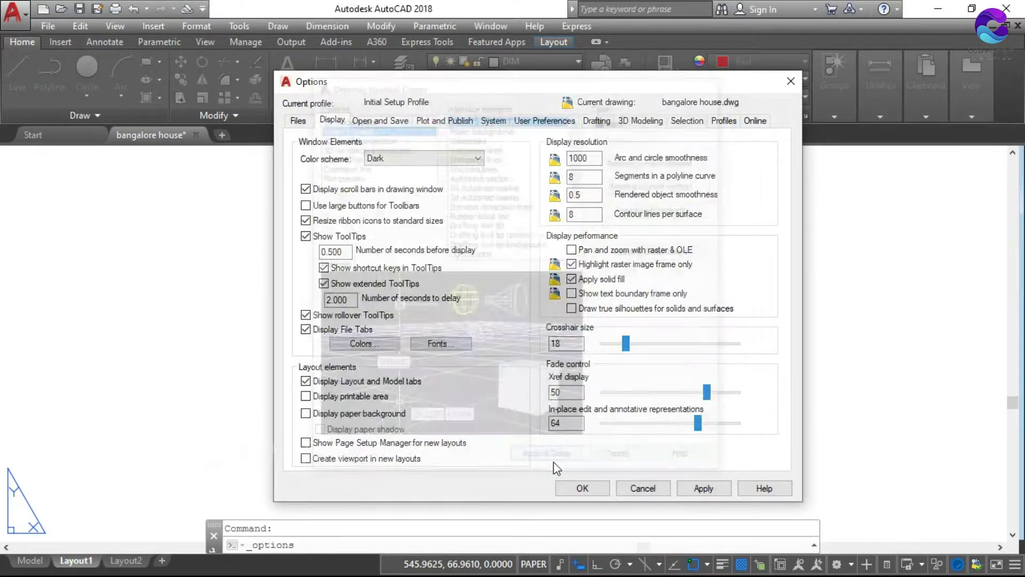
pyautogui.click(704, 490)
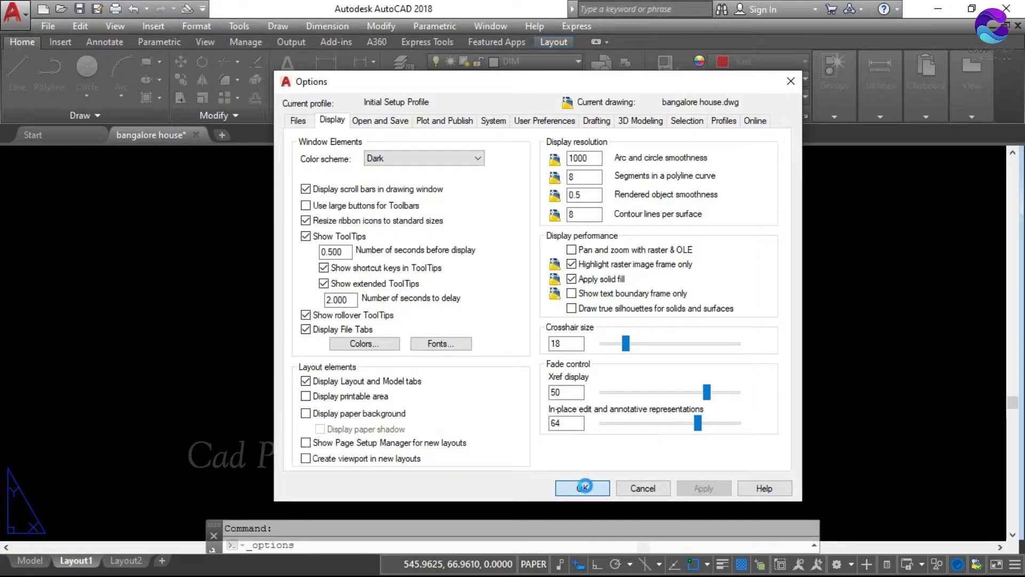
pyautogui.click(587, 488)
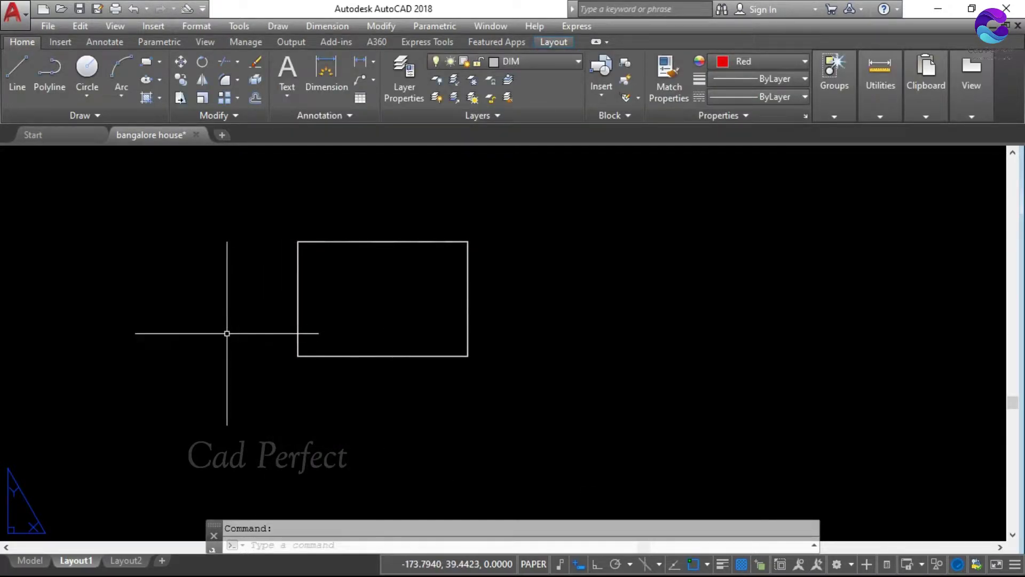
# Step: Switch between the Model and Layout1 tabs, ending in model space on the floor plan
pyautogui.scroll(-2, 705, 272)
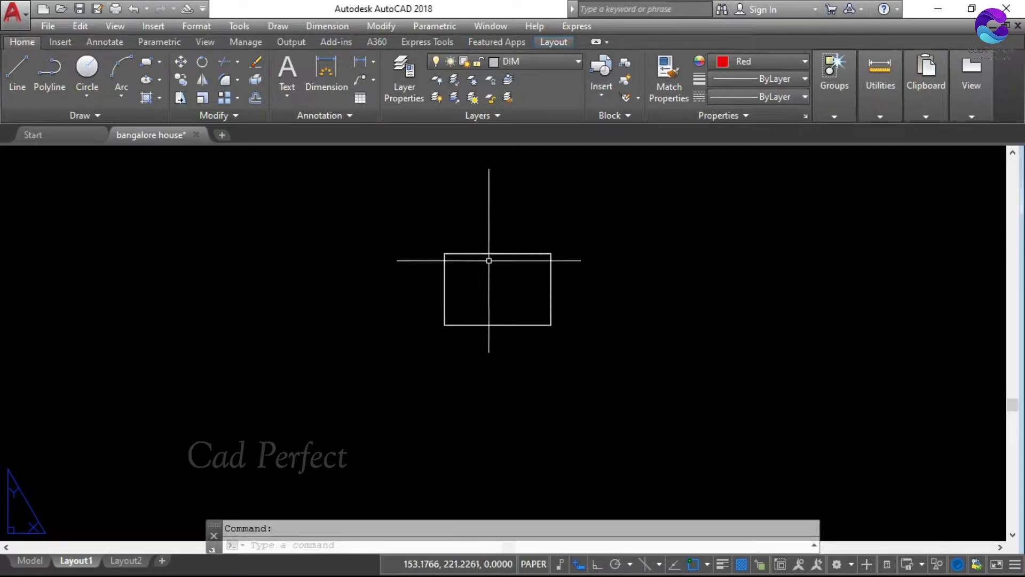
pyautogui.scroll(4, 490, 257)
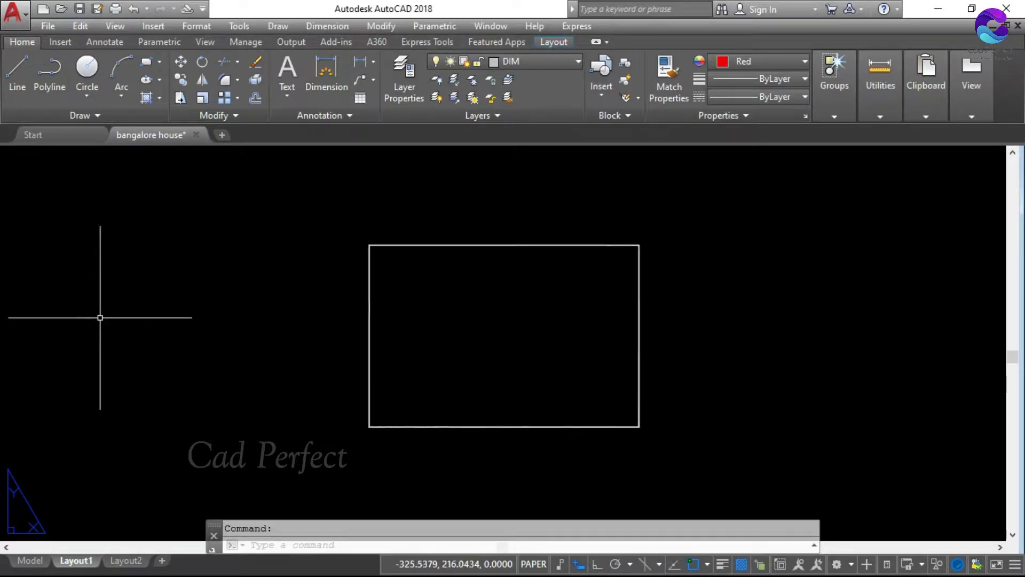
pyautogui.click(26, 558)
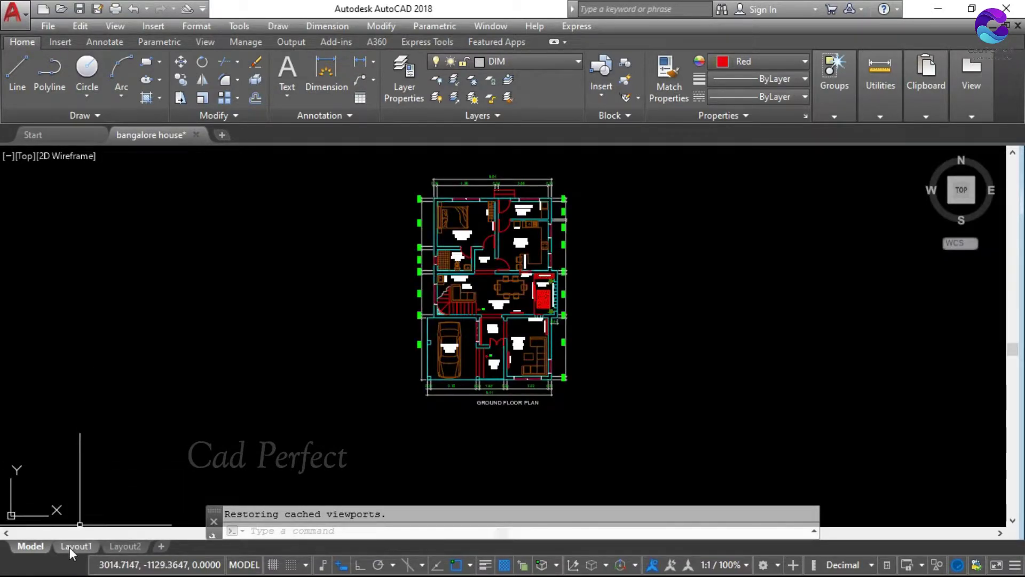
pyautogui.click(69, 547)
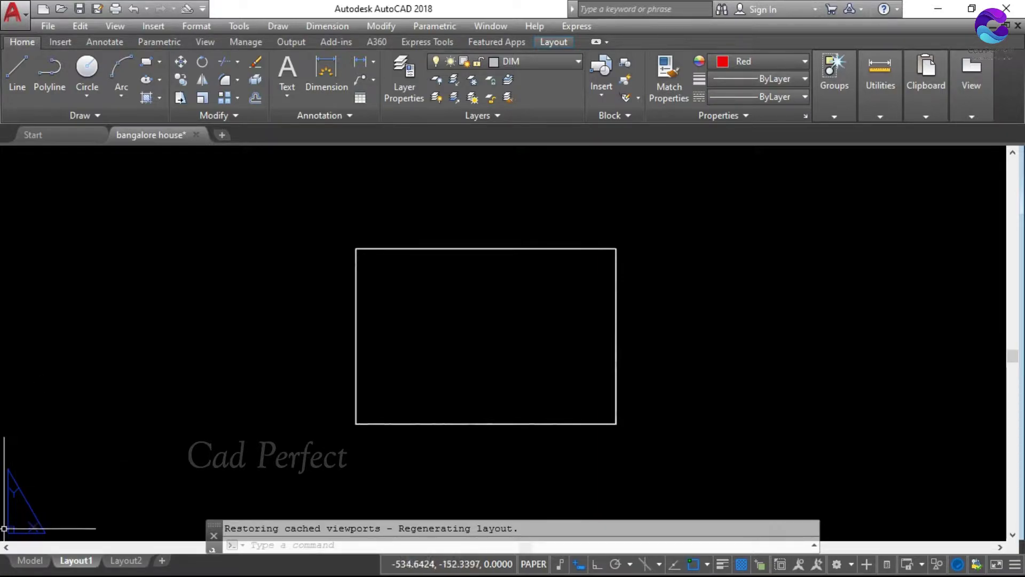
pyautogui.click(30, 561)
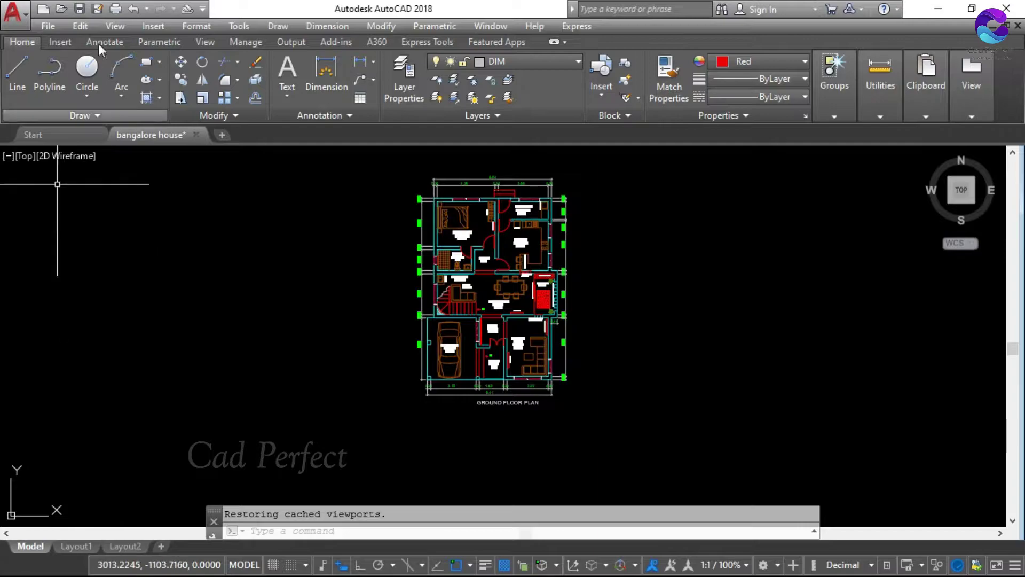
# Step: Check the View > Display options without changes, then return to the Layout1 sheet
pyautogui.click(115, 26)
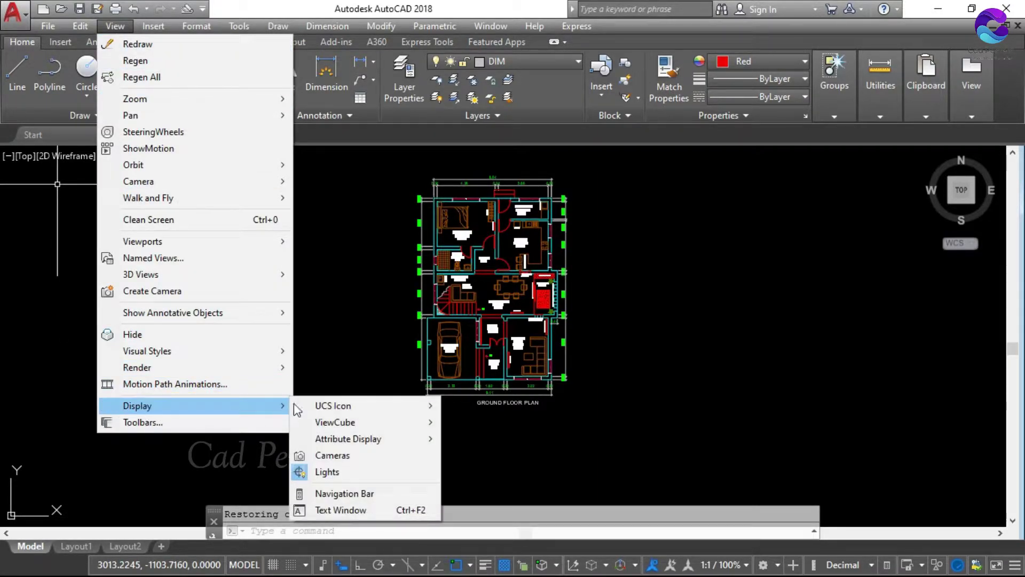
pyautogui.moveTo(332, 406)
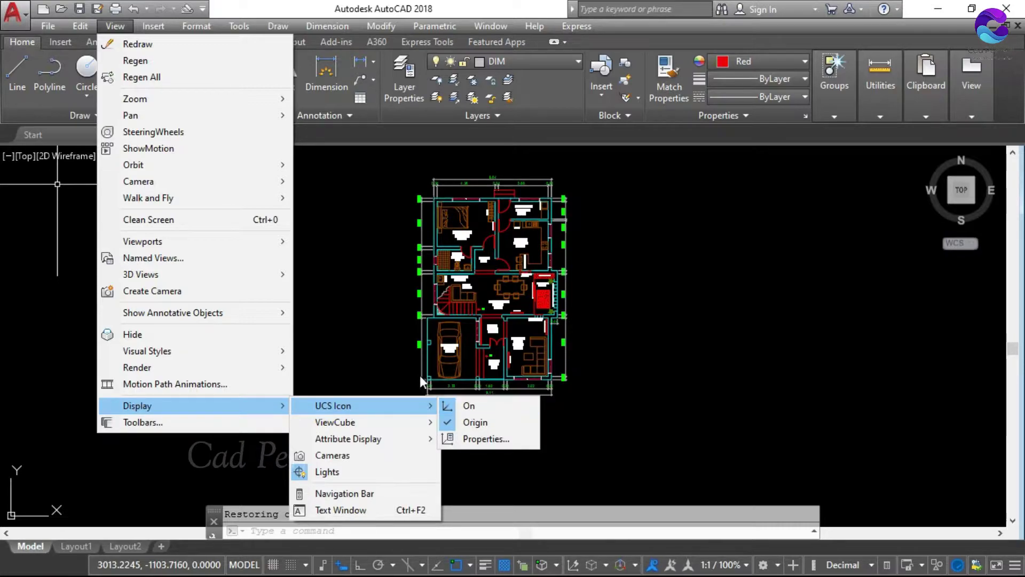
pyautogui.click(364, 353)
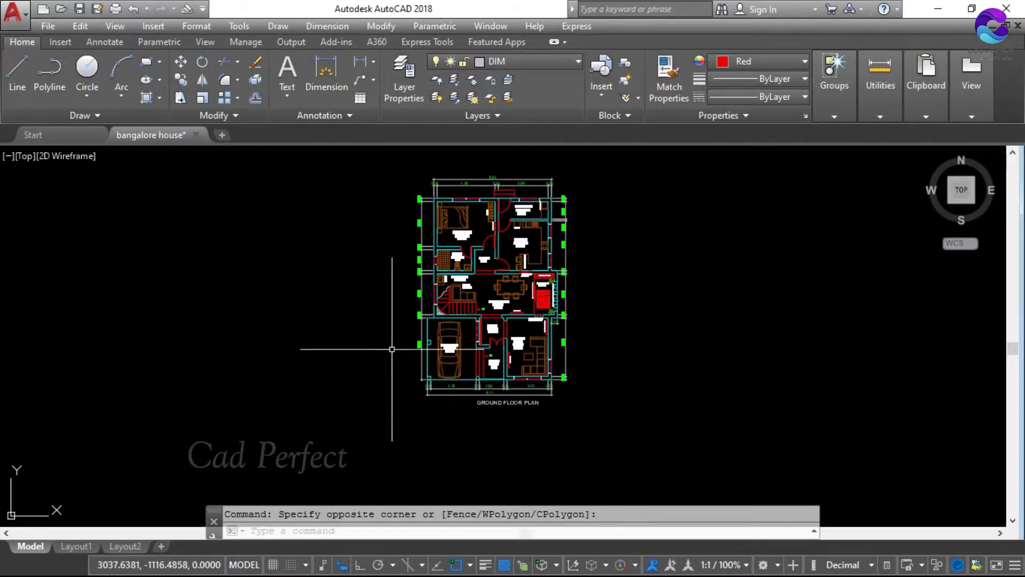
pyautogui.click(73, 547)
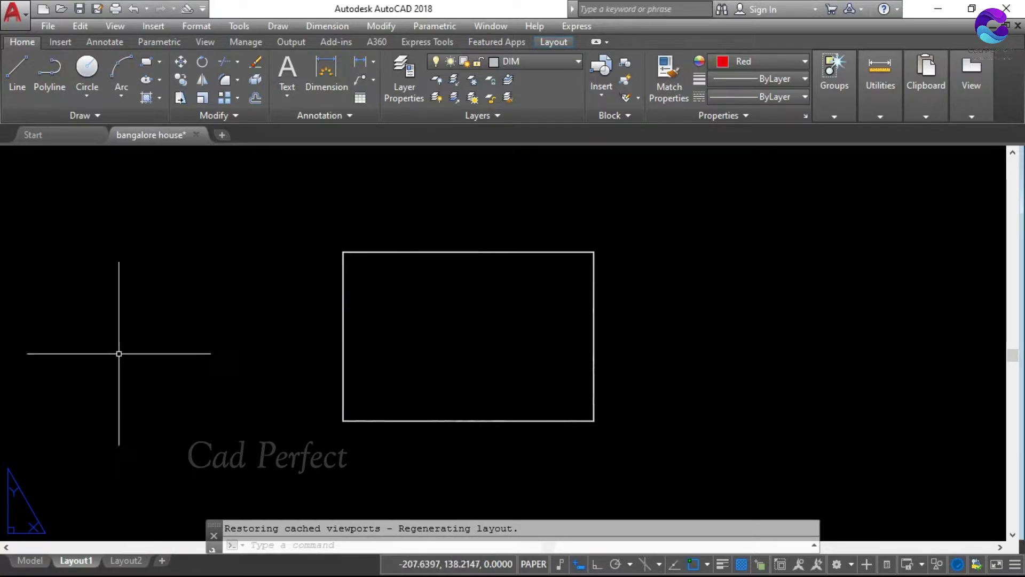
# Step: Make Defpoints the current layer from the Home ribbon's layer list on Layout1
pyautogui.click(30, 560)
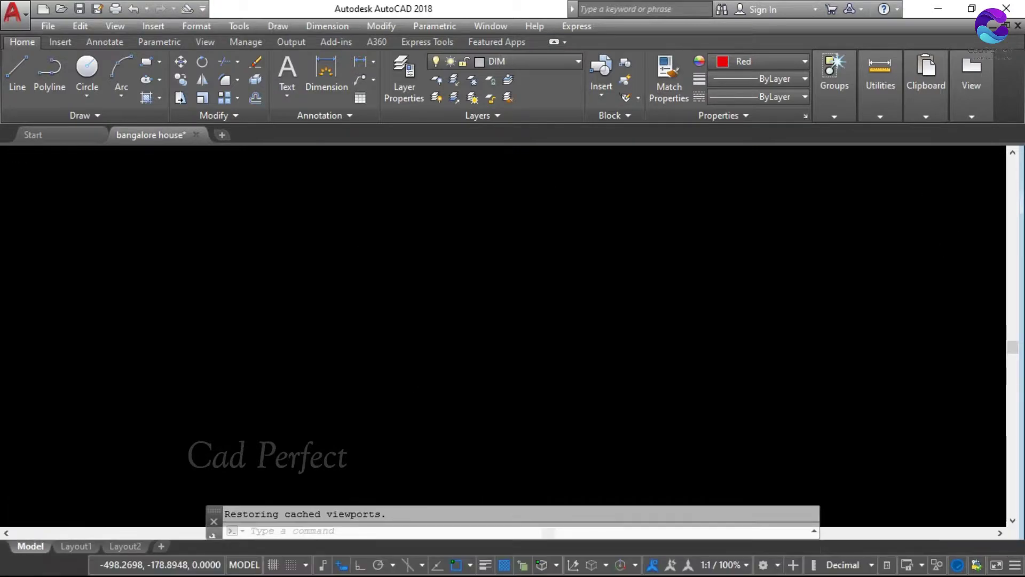
pyautogui.click(83, 550)
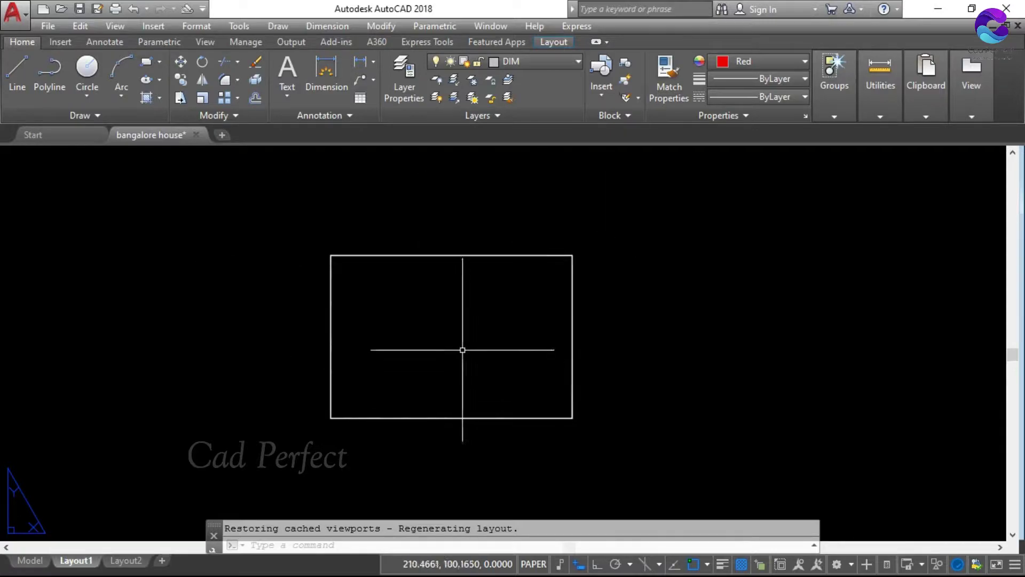
pyautogui.scroll(2, 462, 348)
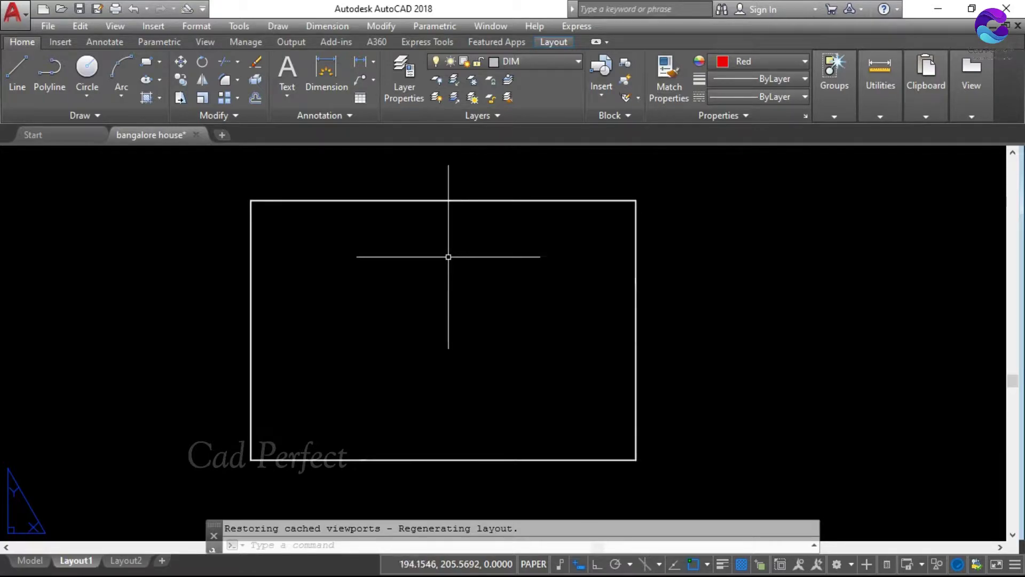
pyautogui.click(581, 61)
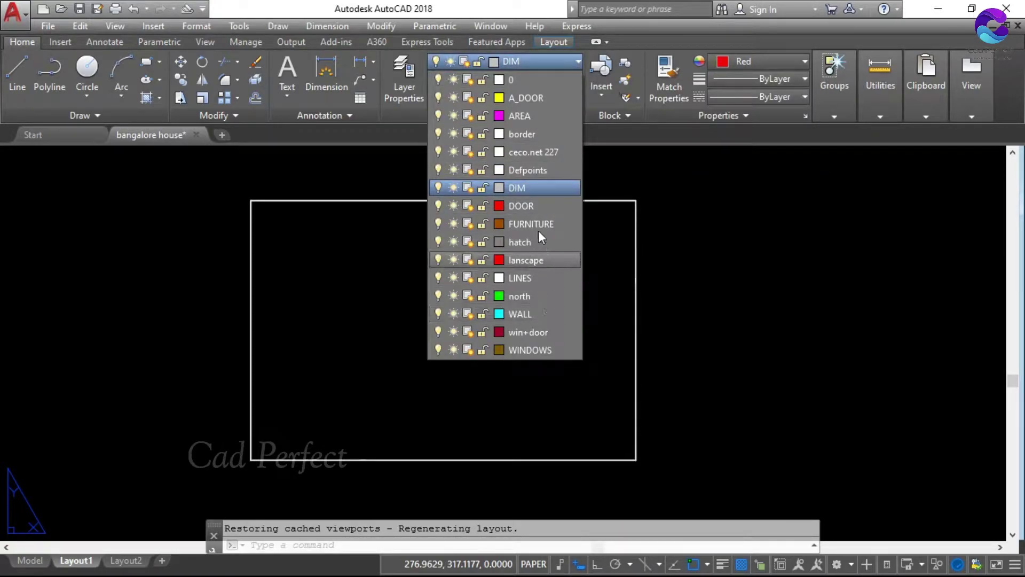
pyautogui.click(539, 170)
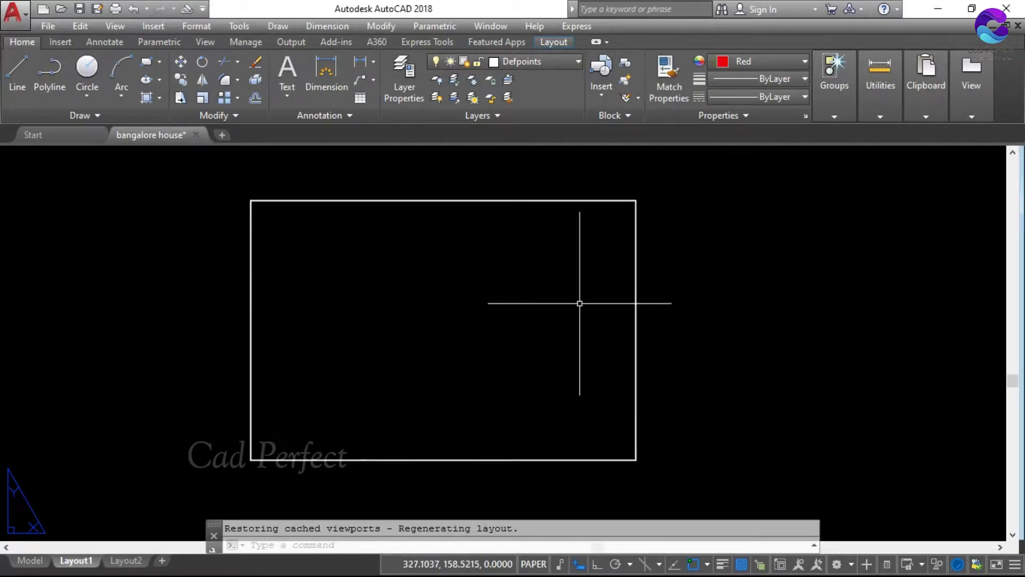
pyautogui.click(500, 189)
pyautogui.press('Escape')
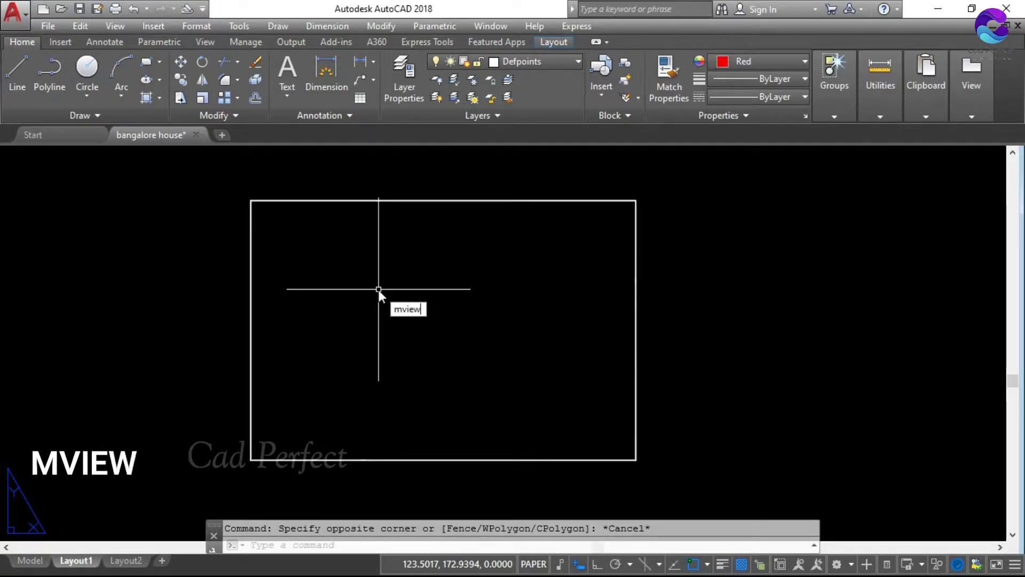
# Step: Start MVIEW with its first corner at the rectangle's top-left endpoint
pyautogui.press('Return')
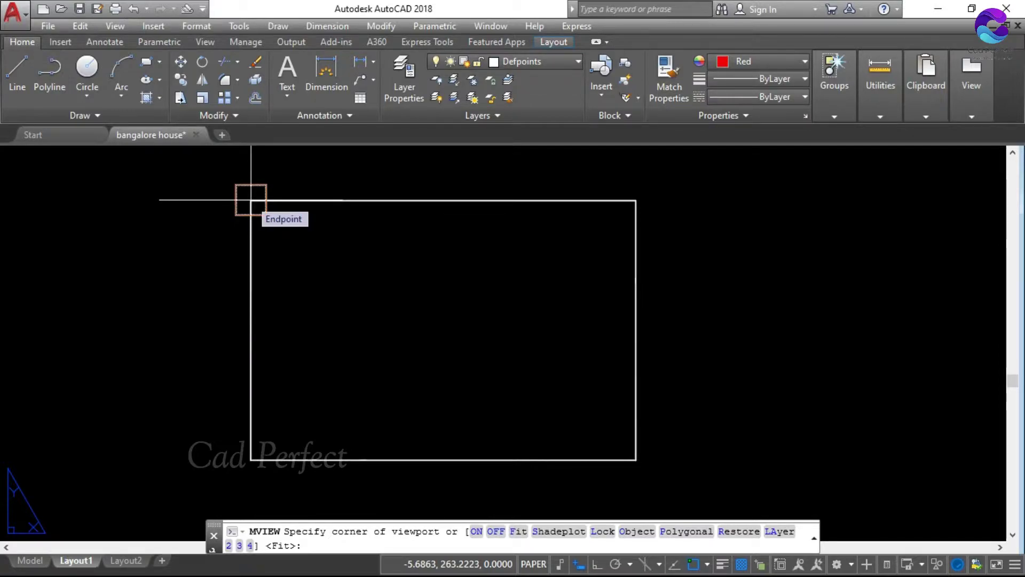
pyautogui.click(251, 200)
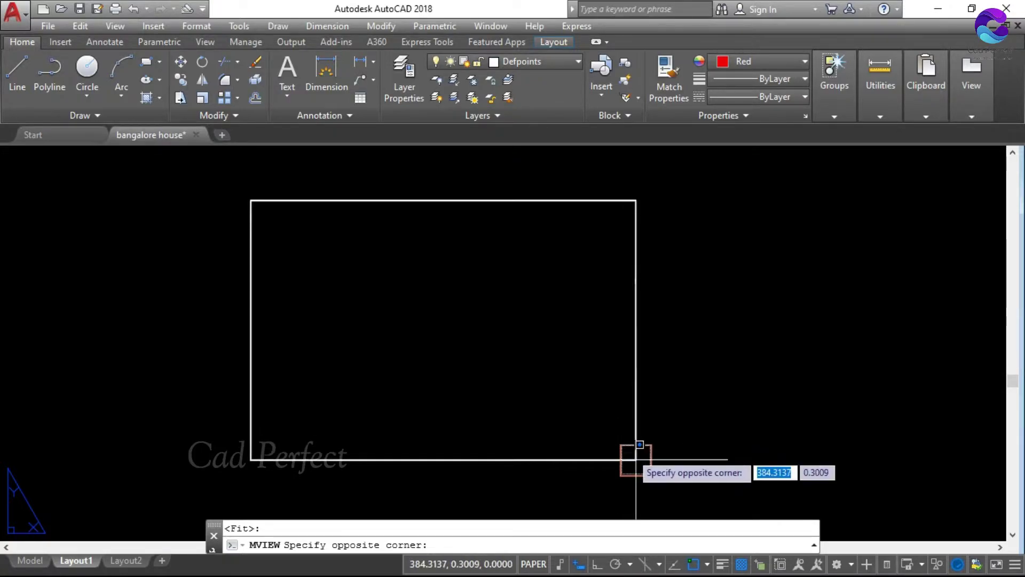
# Step: Finish the viewport at the rectangle's bottom-right corner and zoom the sheet
pyautogui.click(636, 459)
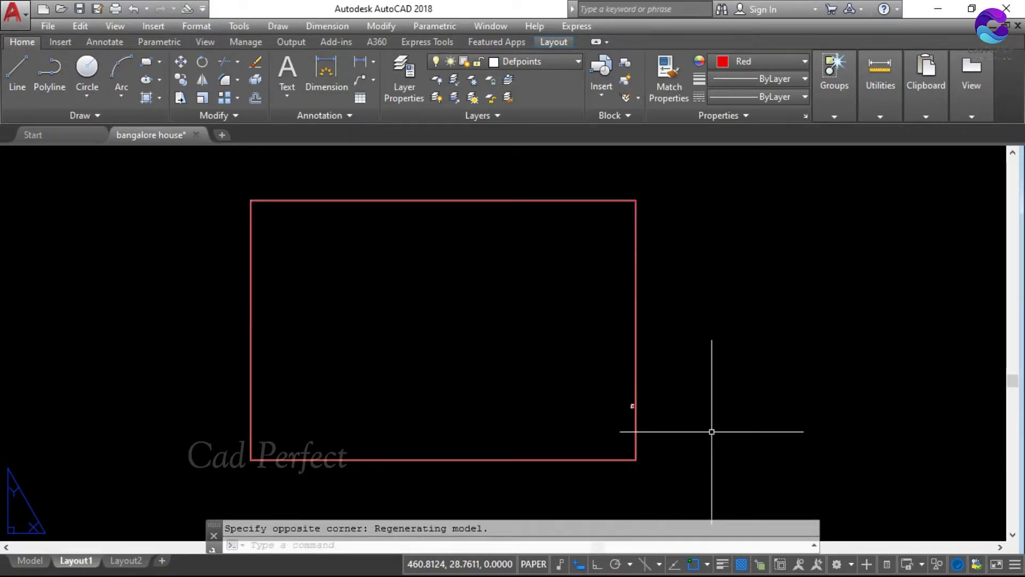
pyautogui.press('Escape')
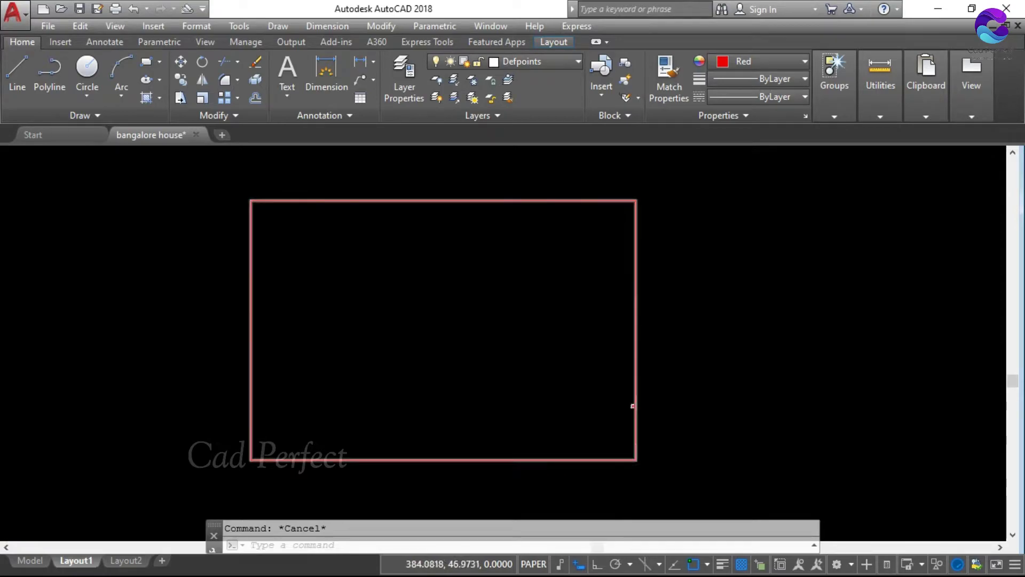
pyautogui.scroll(5, 626, 408)
pyautogui.scroll(4, 626, 403)
pyautogui.scroll(6, 614, 376)
pyautogui.scroll(3, 574, 347)
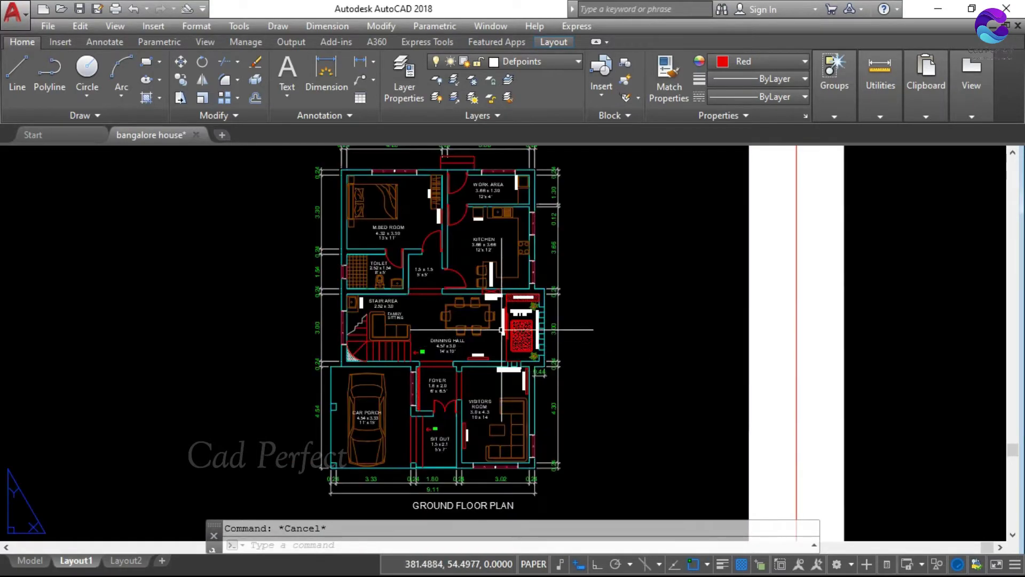
pyautogui.scroll(-8, 507, 313)
# Step: Switch to Model and back to Layout1 to view the red-bordered viewport
pyautogui.click(29, 561)
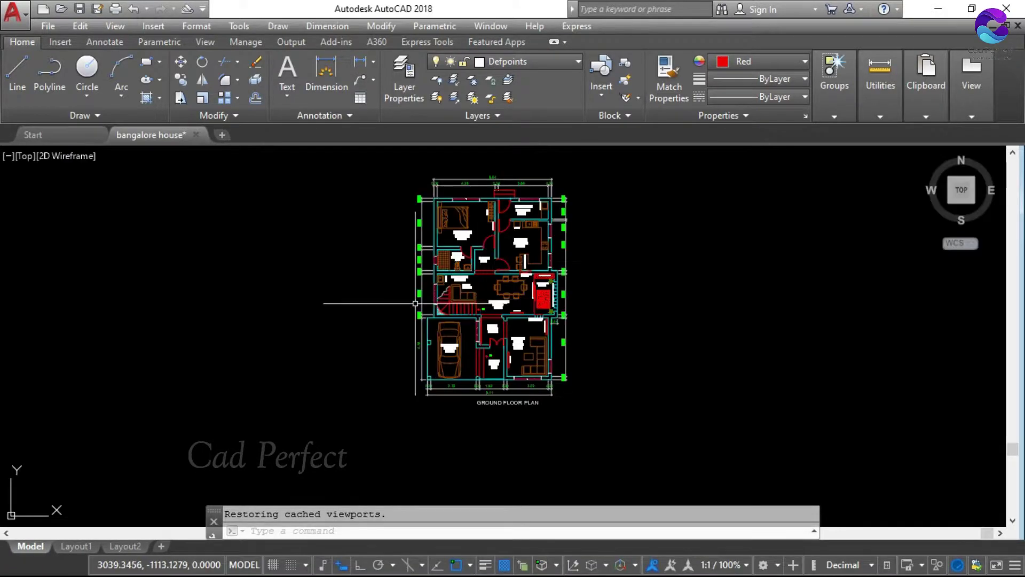
pyautogui.click(70, 545)
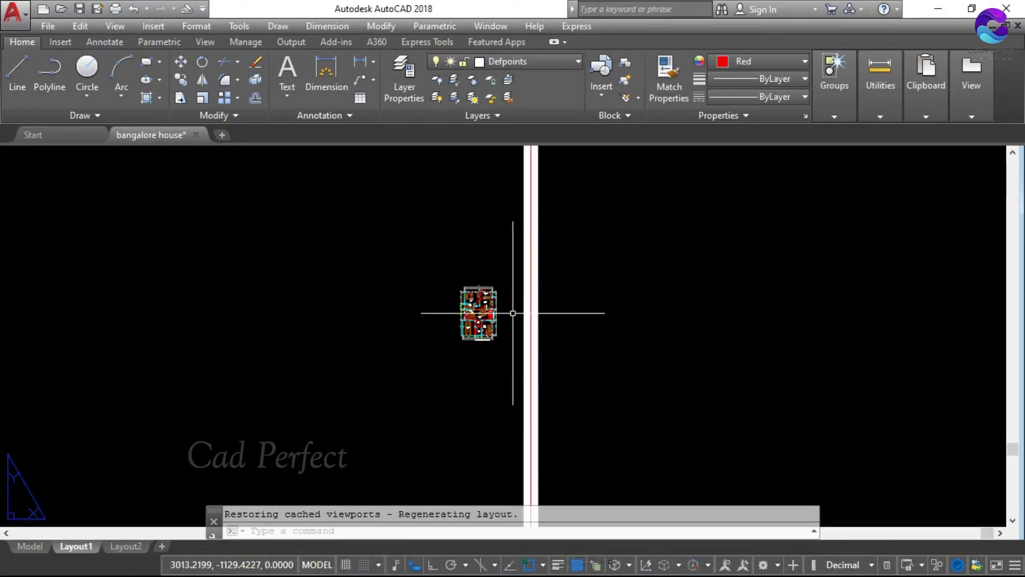
pyautogui.scroll(2, 549, 286)
pyautogui.scroll(-5, 559, 272)
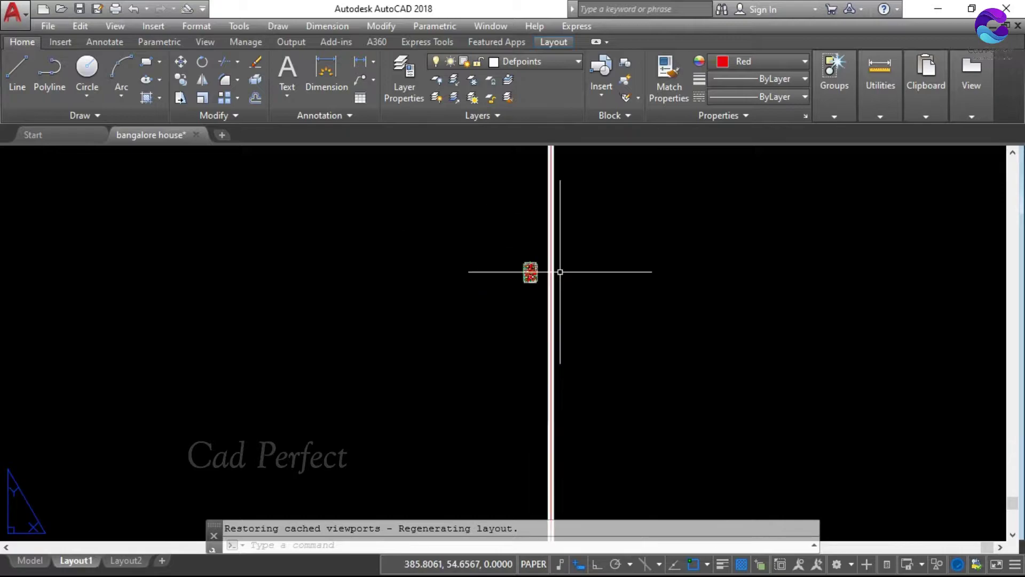
pyautogui.scroll(5, 549, 298)
pyautogui.scroll(-2, 561, 315)
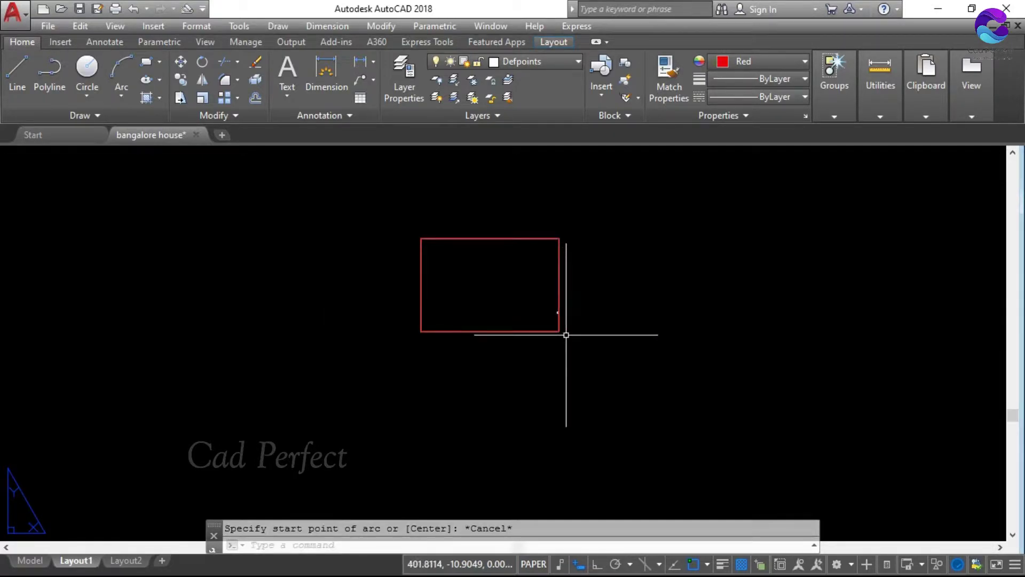
# Step: Window-zoom twice onto the red viewport on Layout1
pyautogui.write('z')
pyautogui.press('Return')
pyautogui.click(569, 337)
pyautogui.click(406, 230)
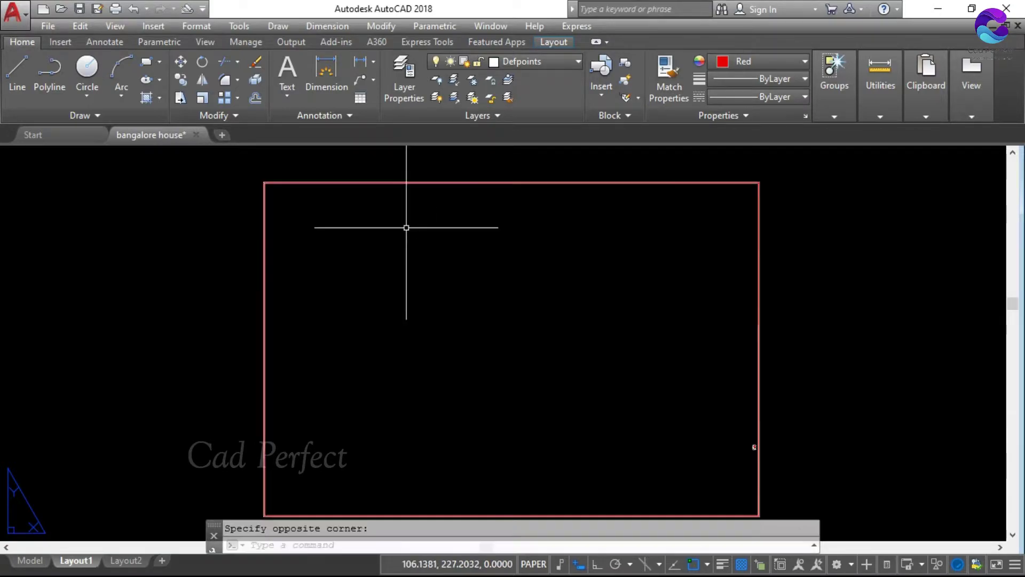
pyautogui.scroll(-2, 451, 243)
pyautogui.press('Escape')
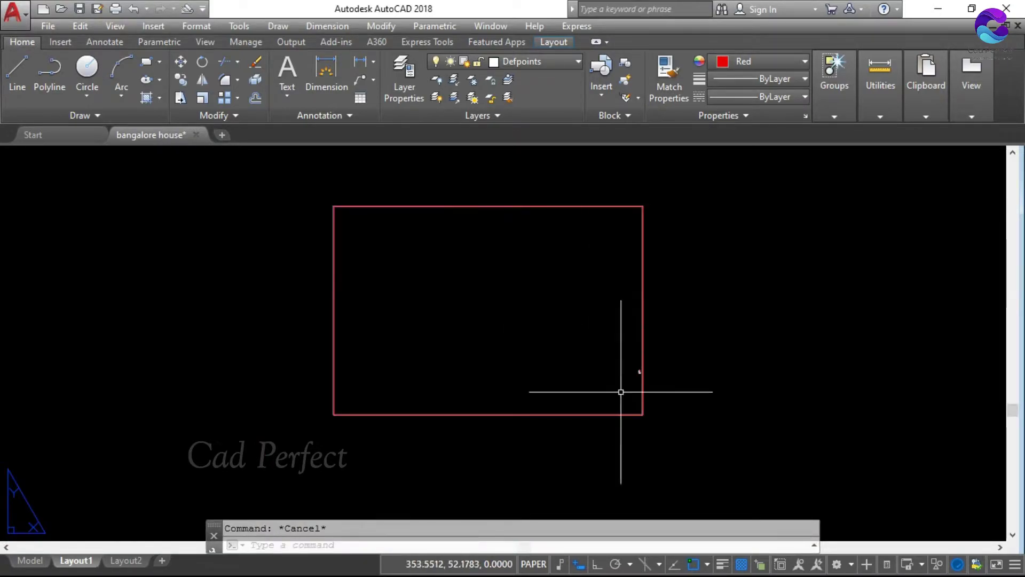
pyautogui.write('z')
pyautogui.press('Return')
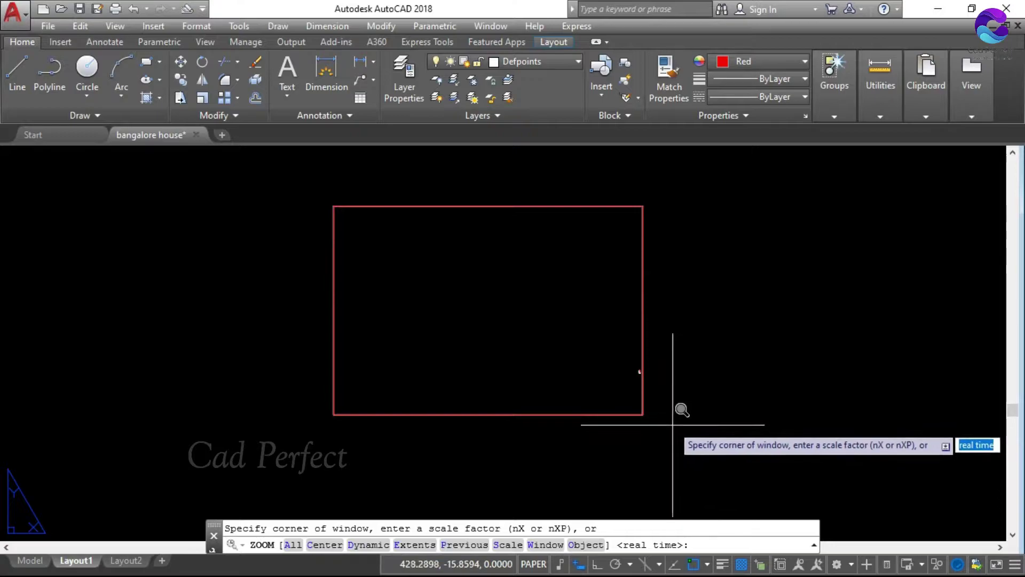
pyautogui.click(655, 422)
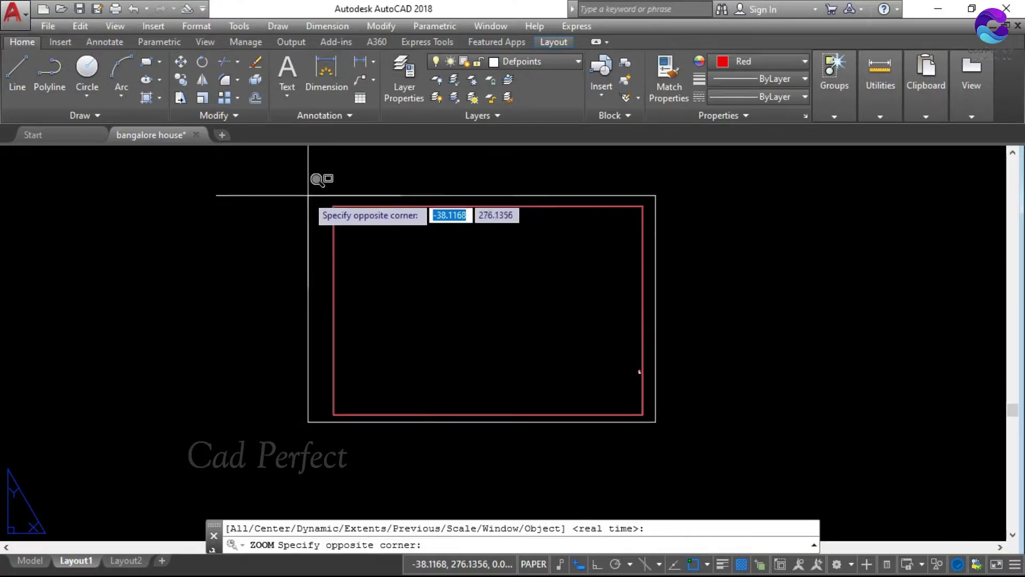
pyautogui.click(316, 176)
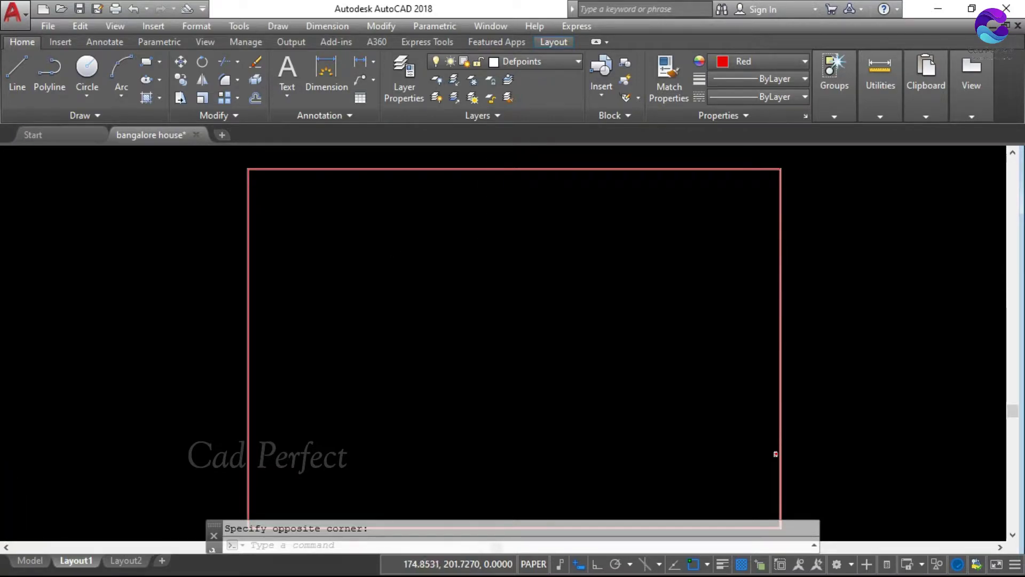
pyautogui.scroll(-2, 496, 254)
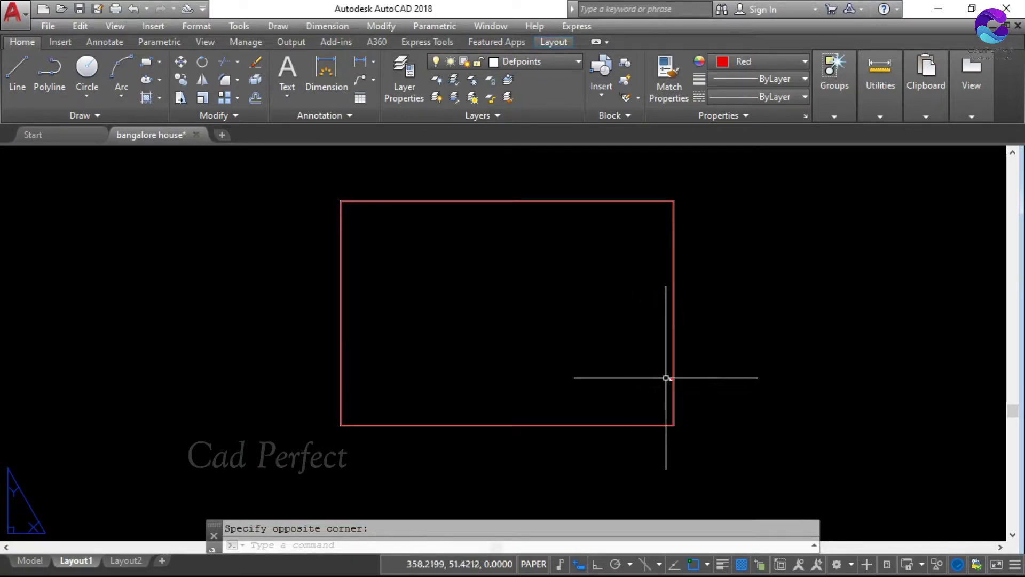
pyautogui.press('Escape')
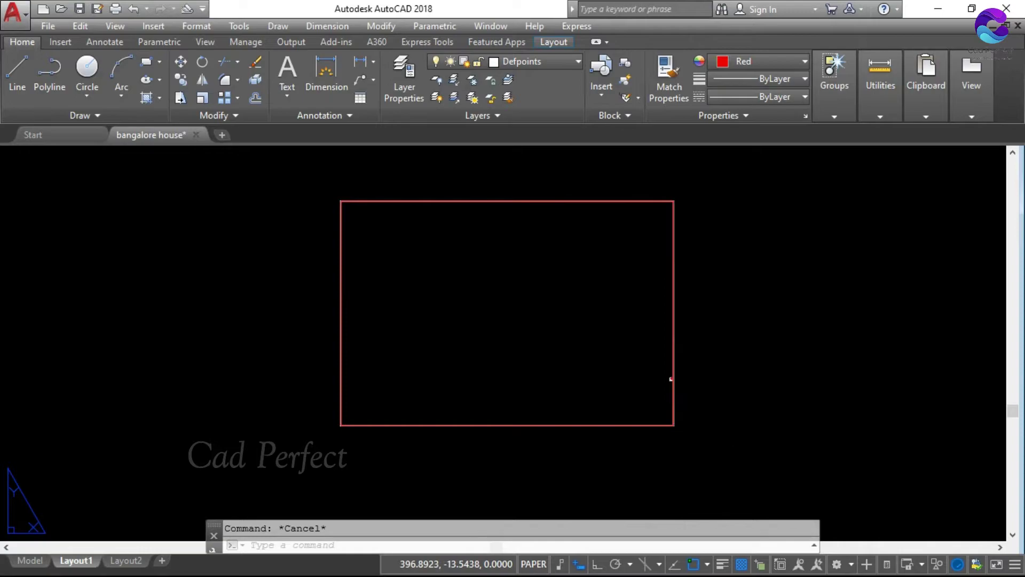
# Step: Zoom so the viewport fills most of the screen, then activate it for model-space work
pyautogui.write('z')
pyautogui.press('Return')
pyautogui.click(685, 437)
pyautogui.click(320, 202)
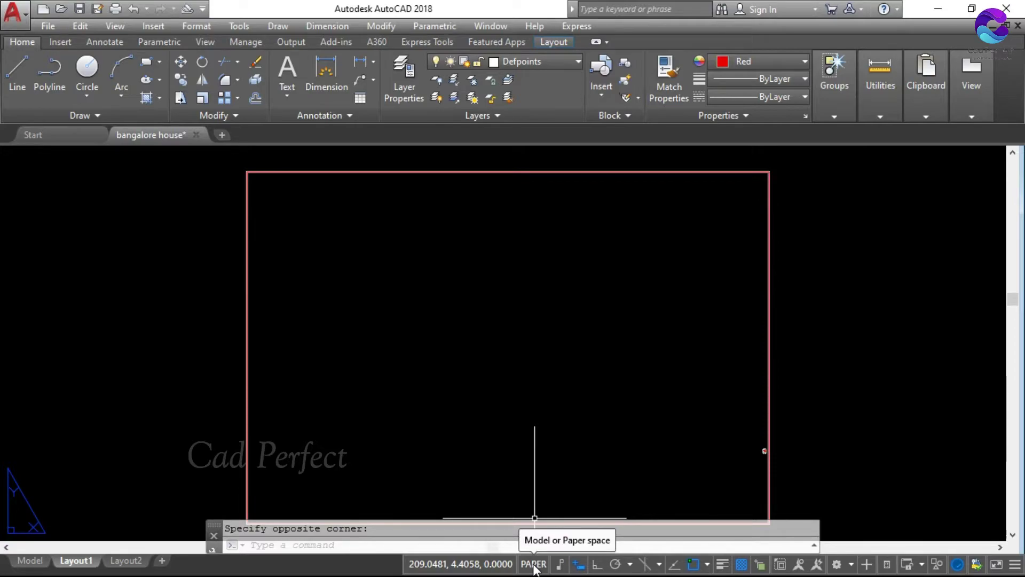
pyautogui.click(534, 564)
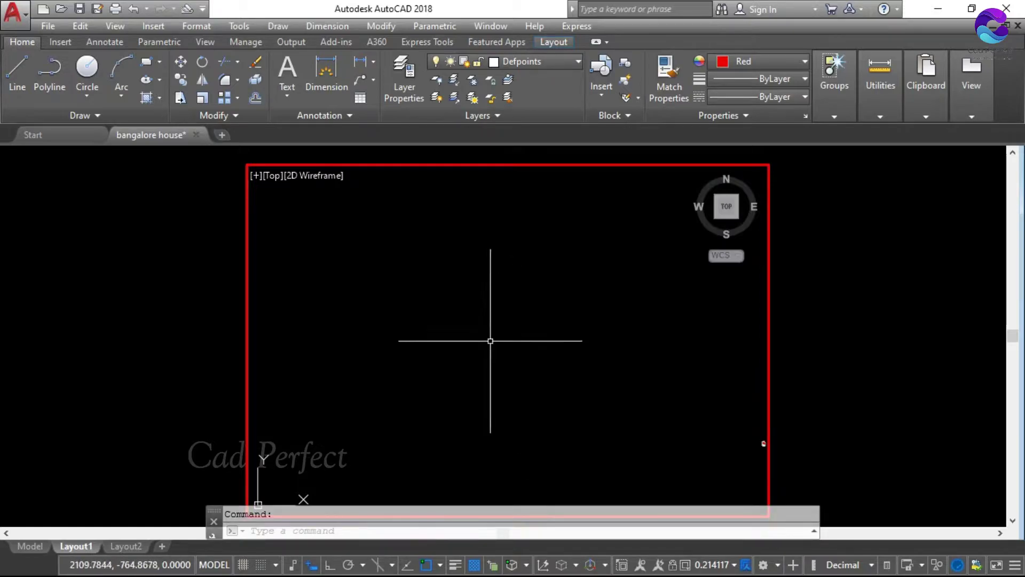
# Step: Dock the command line along the bottom and zoom out inside the active viewport
pyautogui.scroll(-2, 416, 250)
pyautogui.scroll(-2, 415, 248)
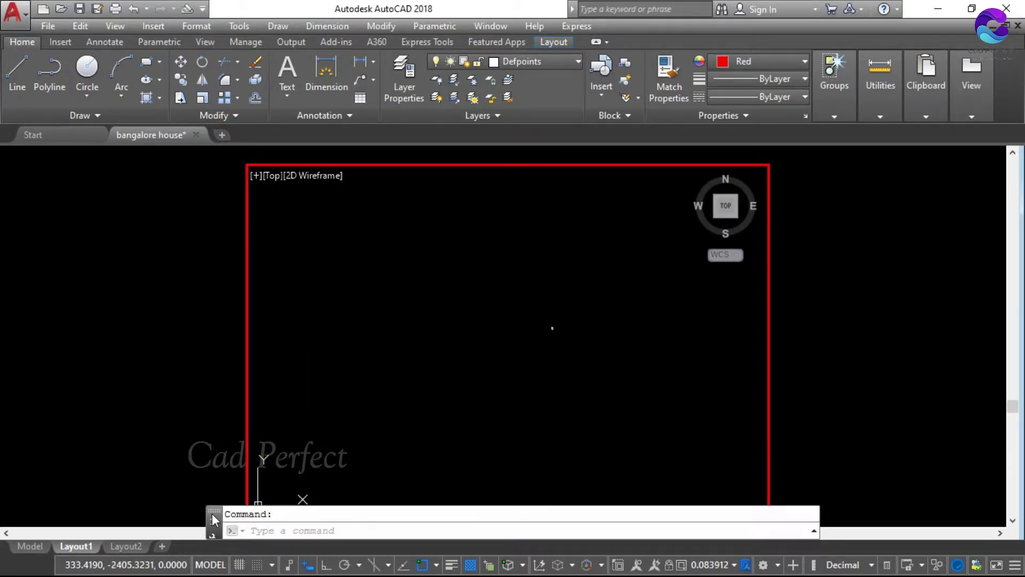
pyautogui.moveTo(214, 510)
pyautogui.mouseDown()
pyautogui.moveTo(166, 479)
pyautogui.moveTo(29, 526)
pyautogui.mouseUp()
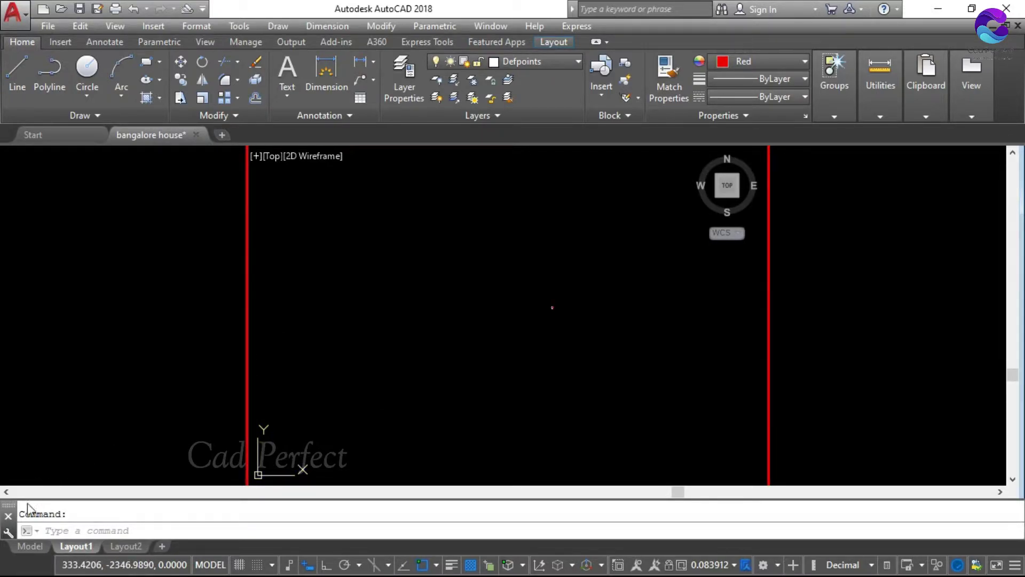
pyautogui.click(30, 546)
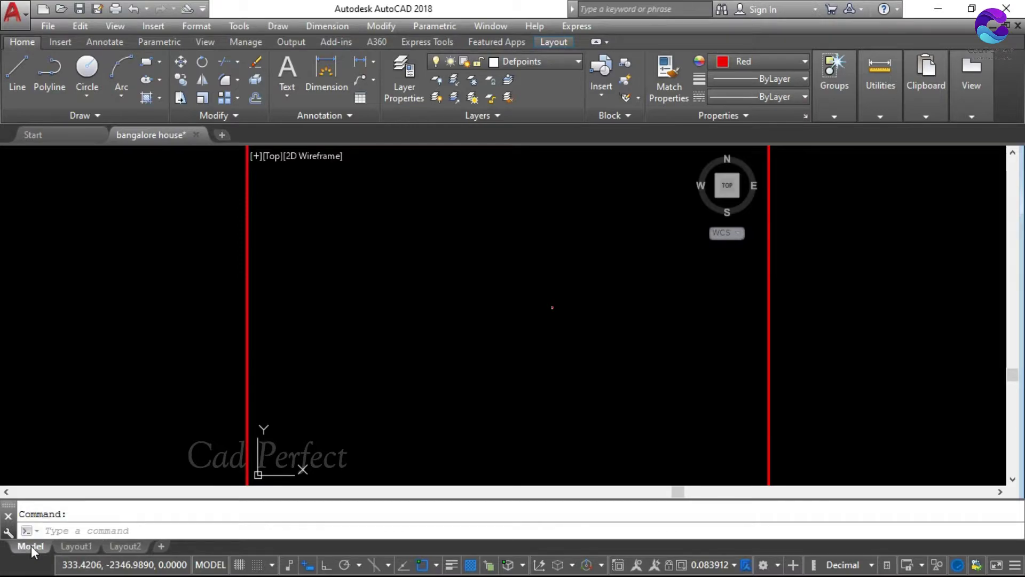
pyautogui.click(70, 548)
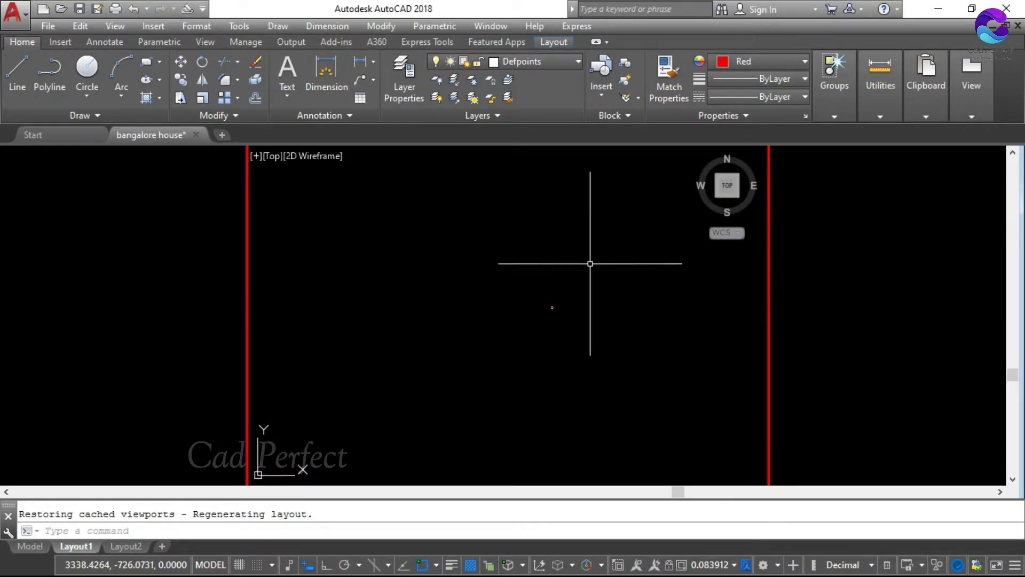
pyautogui.scroll(-1, 522, 286)
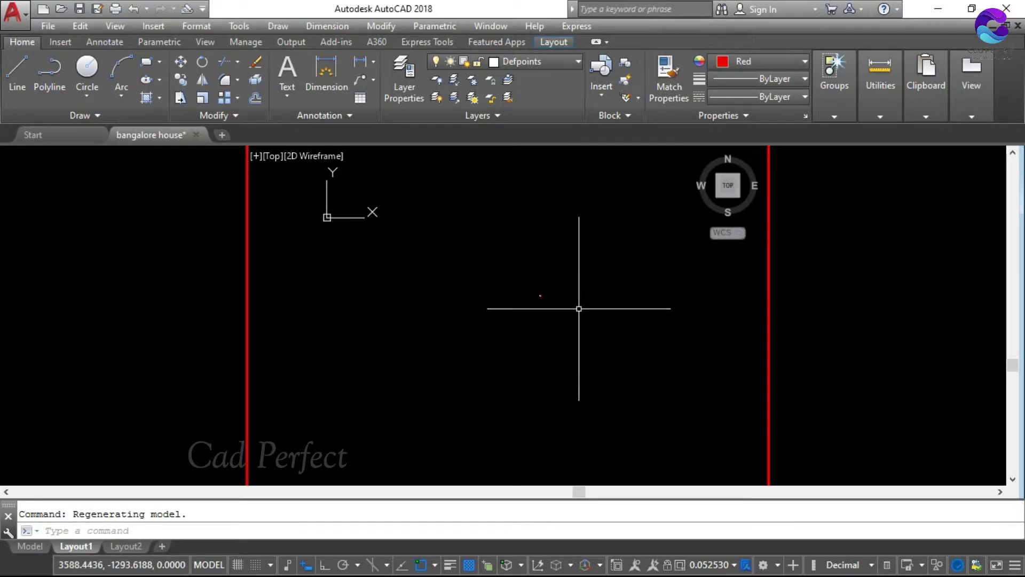
# Step: Zoom-window inside the viewport roughly onto the ground floor plan
pyautogui.write('z')
pyautogui.press('Return')
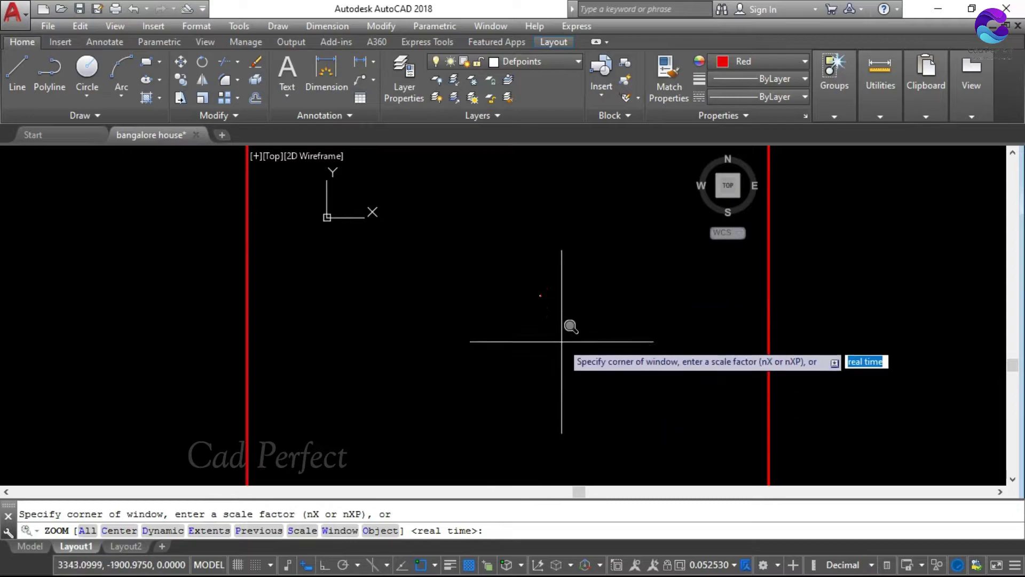
pyautogui.click(549, 300)
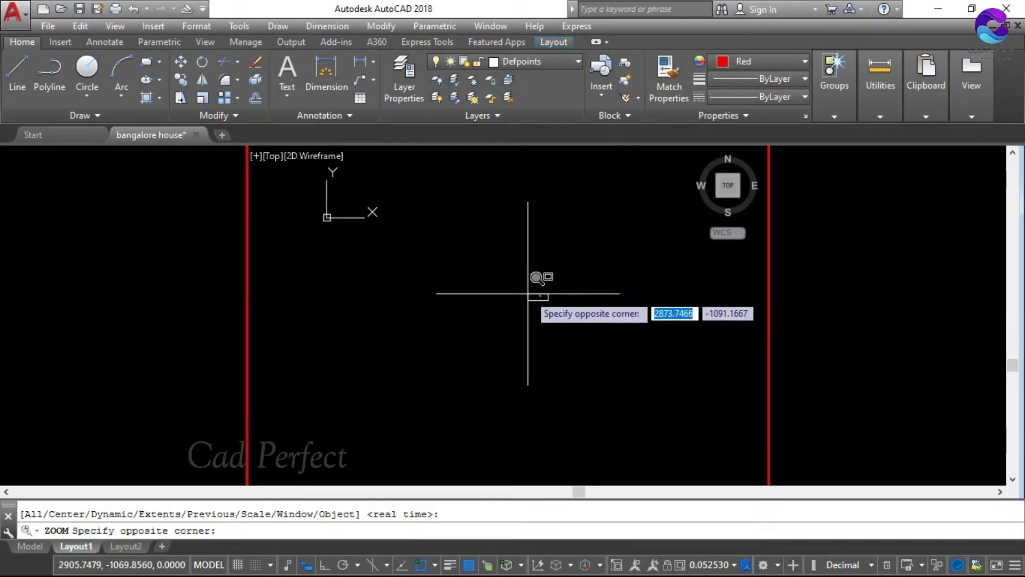
pyautogui.click(535, 290)
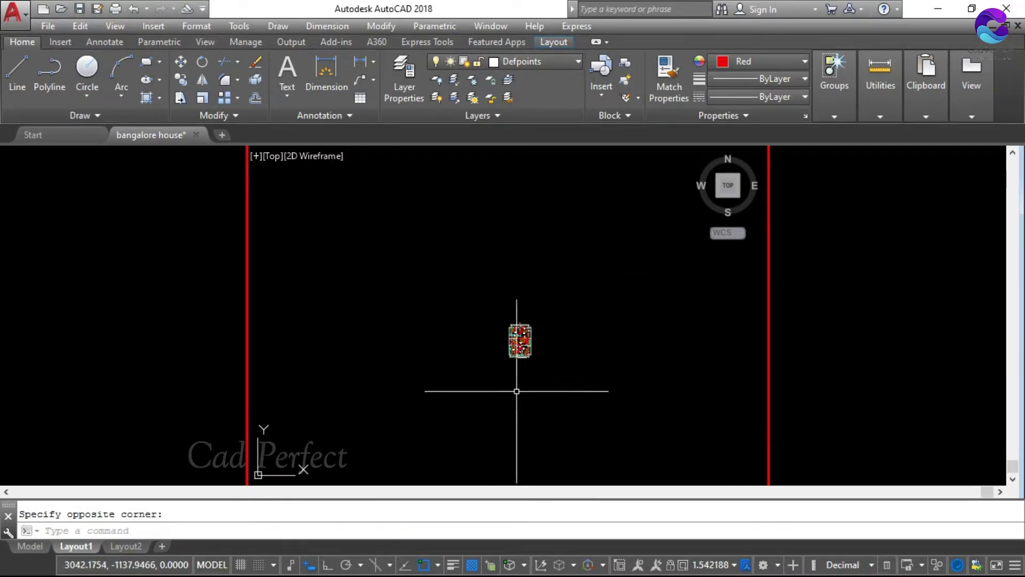
pyautogui.press('Escape')
pyautogui.write('z')
pyautogui.press('Return')
pyautogui.click(538, 373)
pyautogui.click(502, 318)
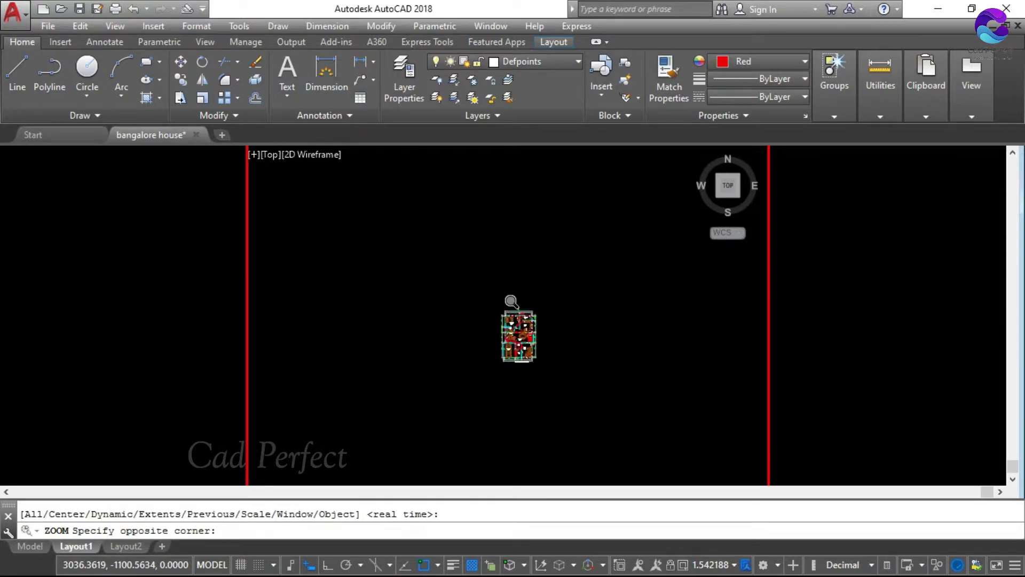
# Step: Refine the zoom windows until the ground floor plan and its title fill the viewport
pyautogui.press('Return')
pyautogui.click(619, 430)
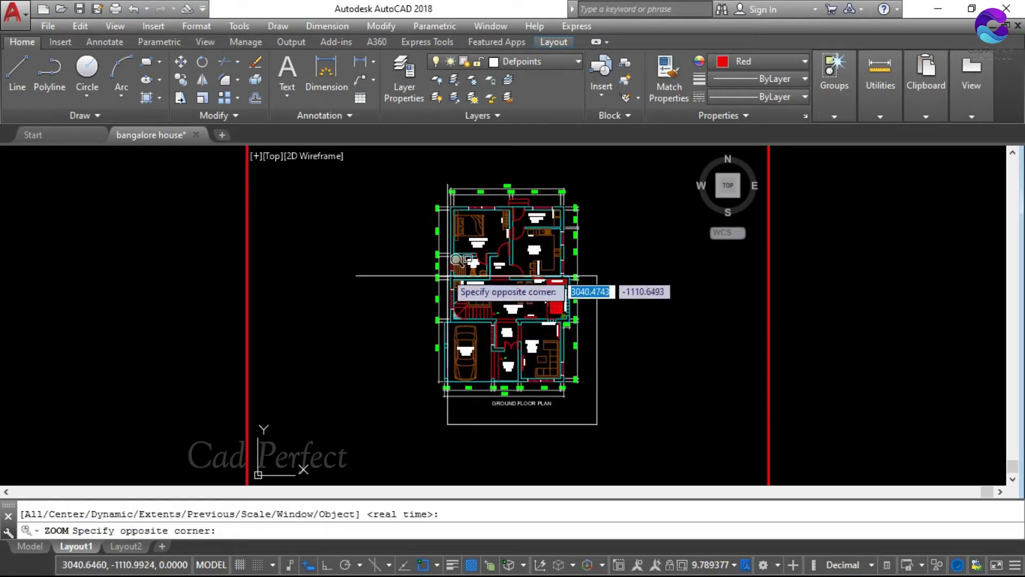
pyautogui.click(414, 179)
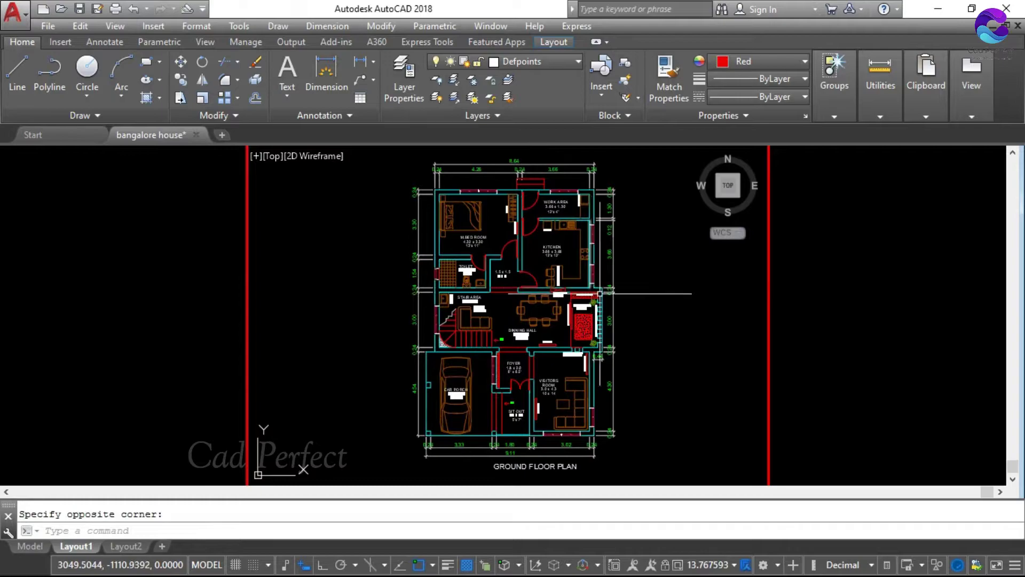
pyautogui.scroll(-2, 541, 344)
pyautogui.click(540, 344)
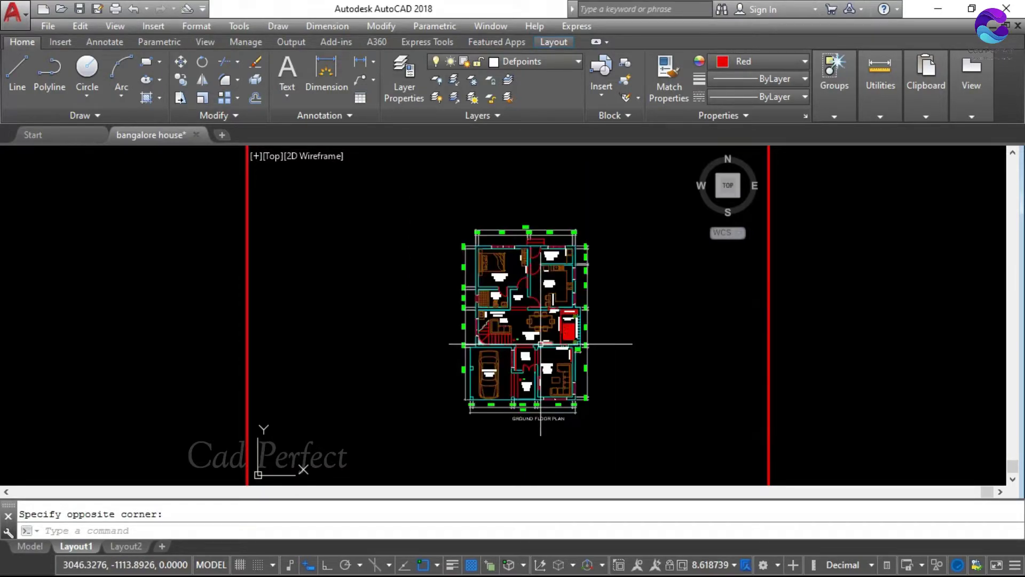
pyautogui.write('z')
pyautogui.press('Return')
pyautogui.click(458, 224)
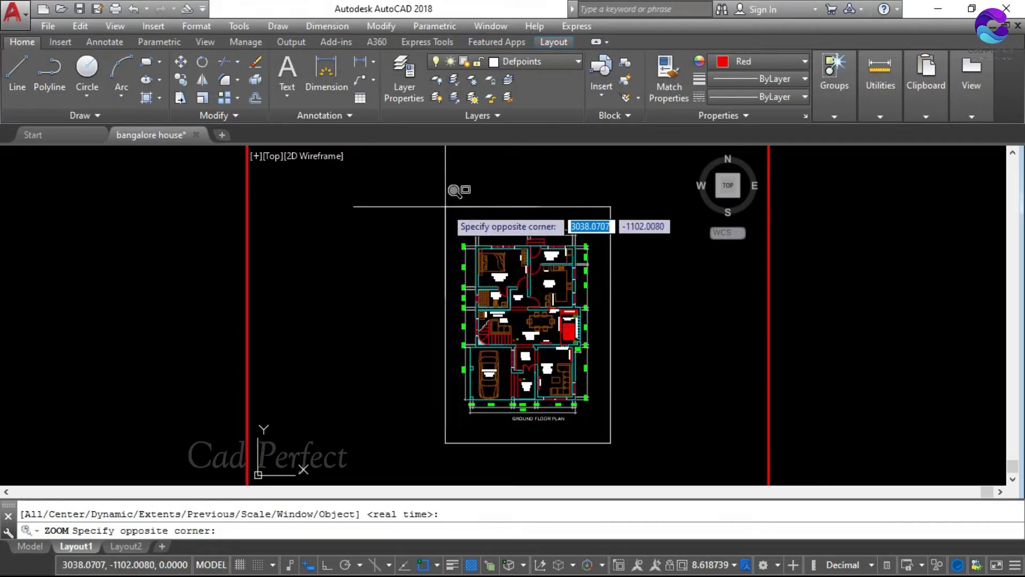
pyautogui.click(584, 454)
pyautogui.write('p')
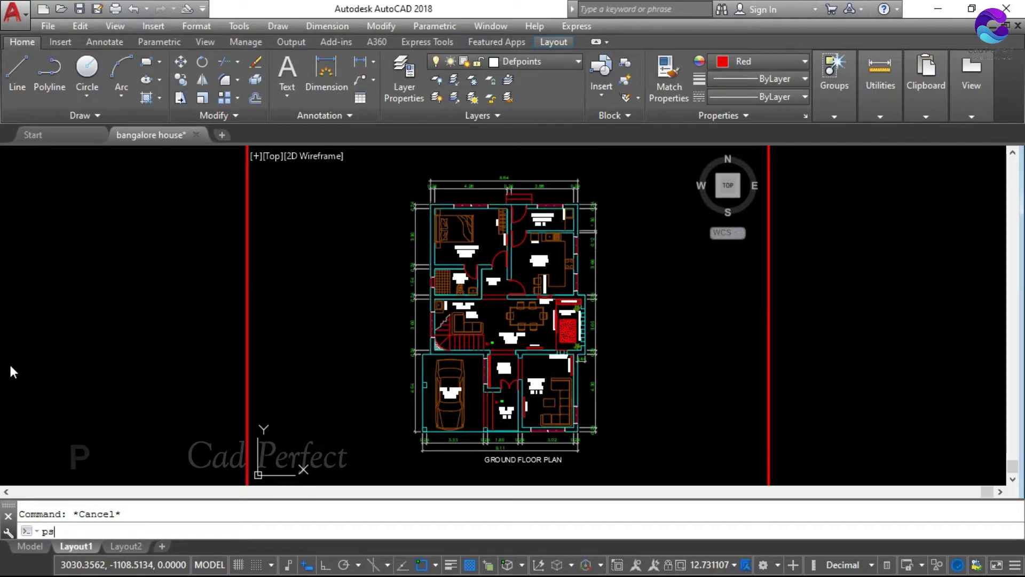
pyautogui.write('s')
pyautogui.press('Return')
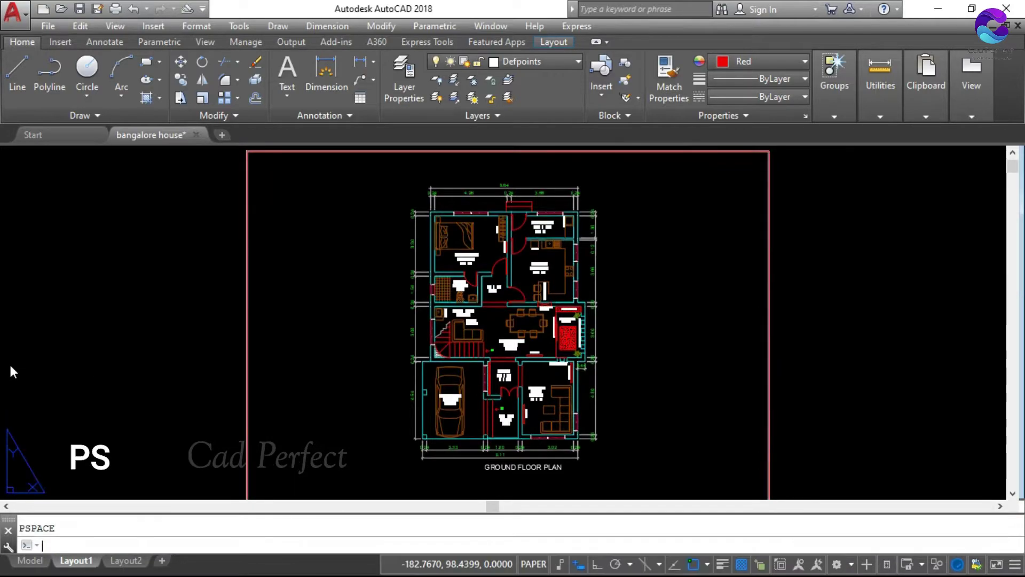
pyautogui.scroll(-3, 452, 288)
pyautogui.press('Escape')
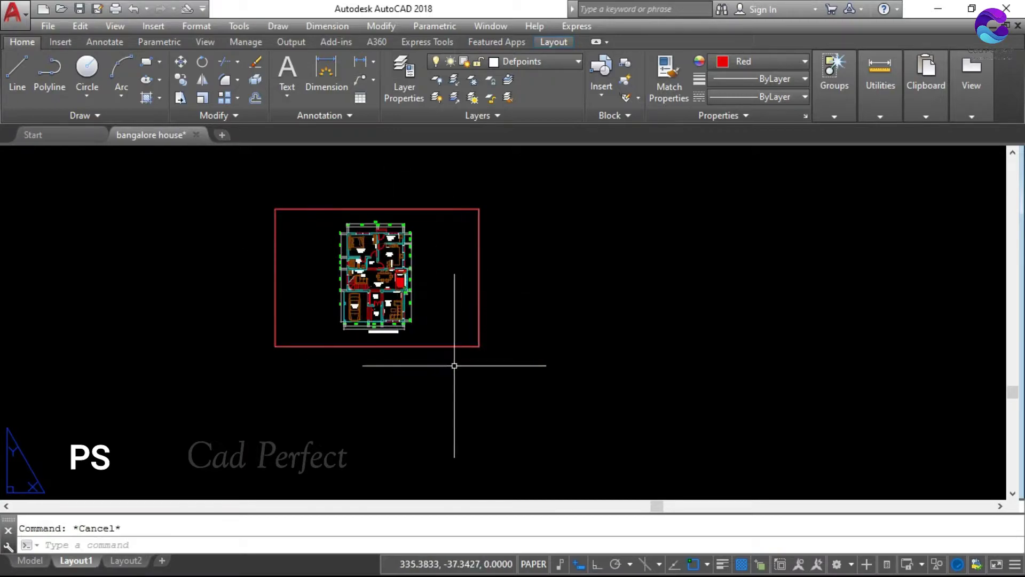
pyautogui.write('z')
pyautogui.press('Return')
pyautogui.click(498, 357)
pyautogui.click(248, 196)
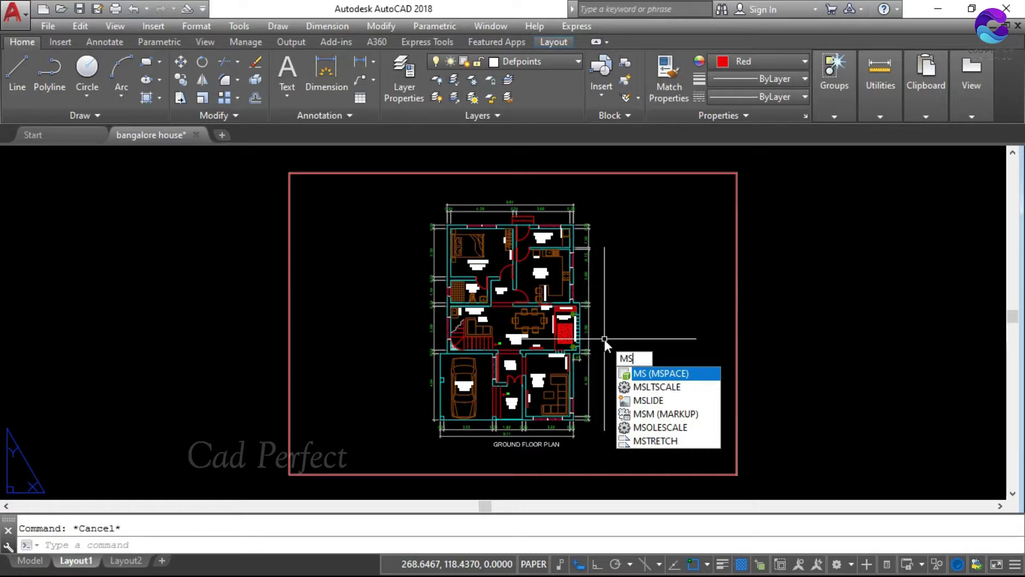
pyautogui.press('Return')
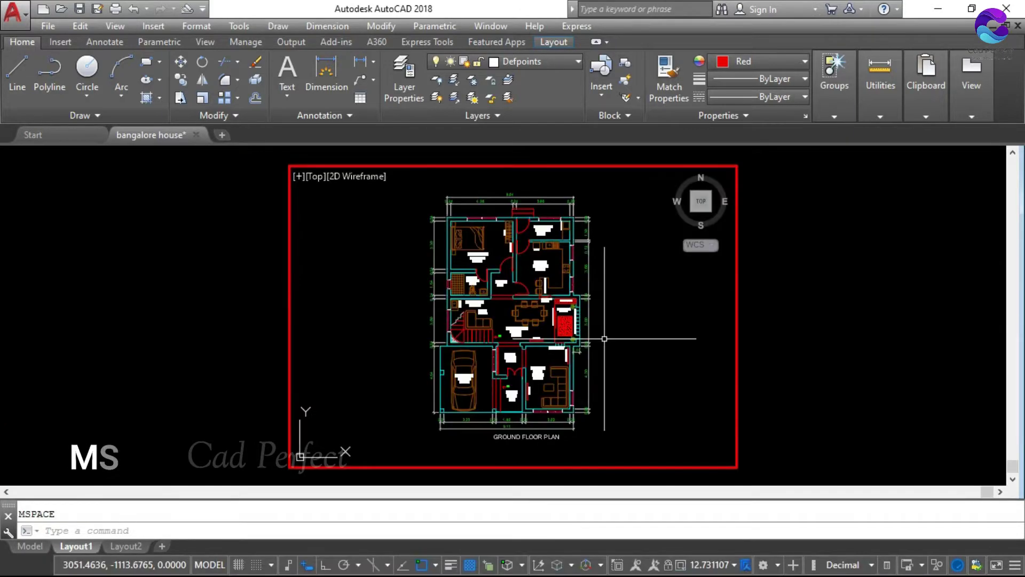
# Step: Zoom-window closer onto the ground floor plan
pyautogui.write('z')
pyautogui.press('Return')
pyautogui.click(614, 448)
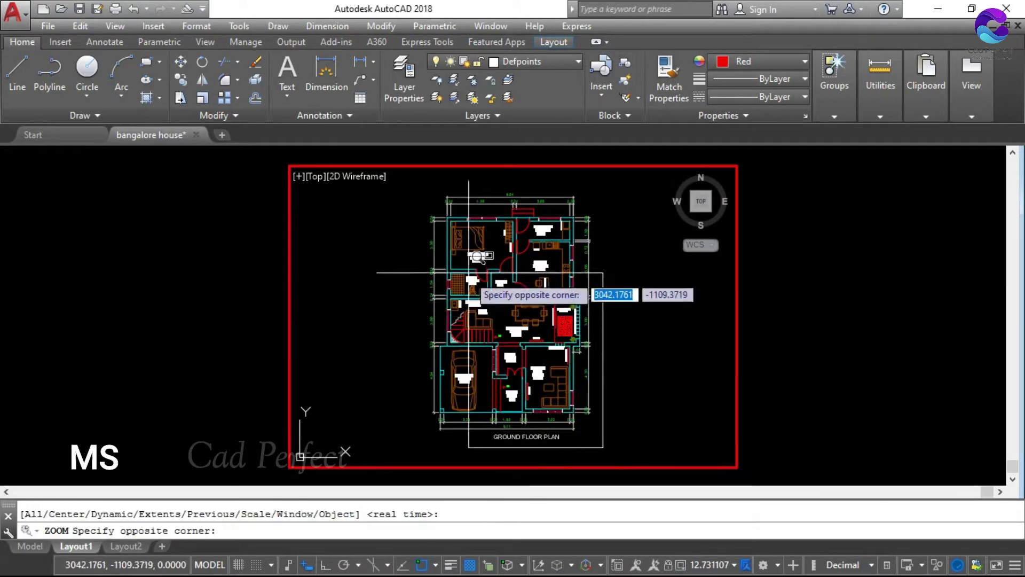
pyautogui.click(434, 202)
pyautogui.write('pan')
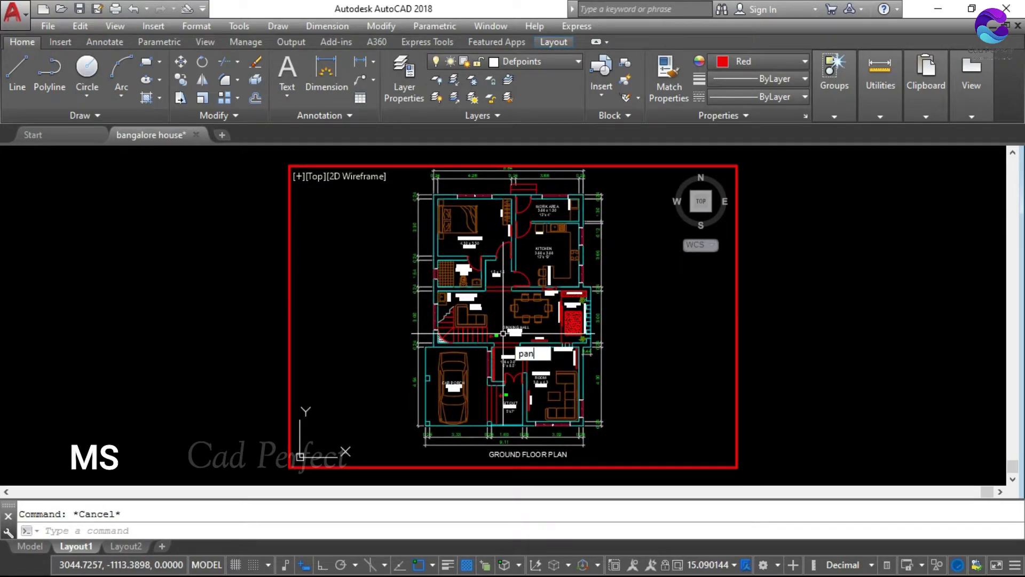
# Step: Pan the plan into the viewport's left half and return to paper space
pyautogui.press('Return')
pyautogui.moveTo(514, 336); pyautogui.dragTo(435, 292)
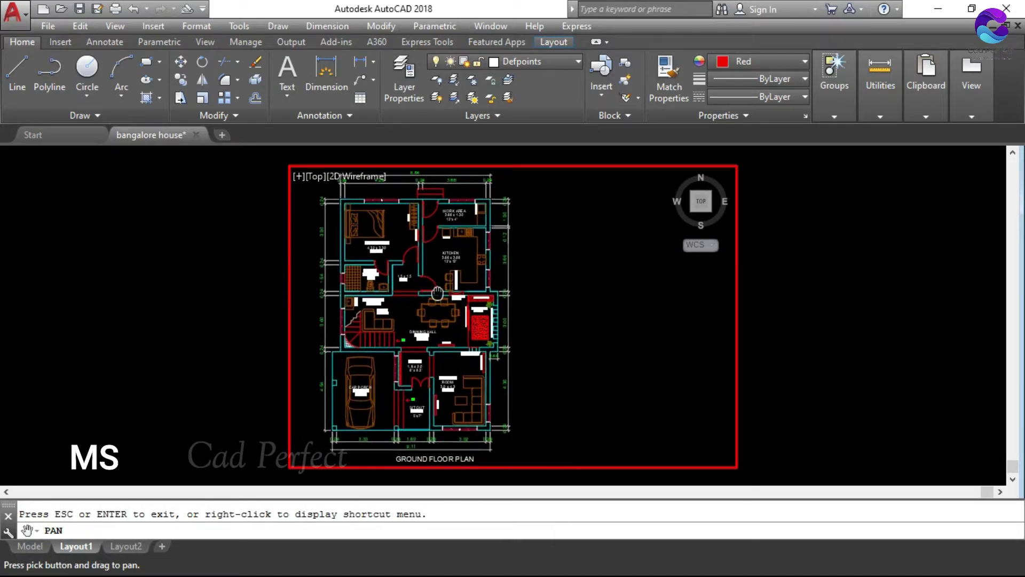
pyautogui.press('Escape')
pyautogui.press('Escape')
pyautogui.write('p')
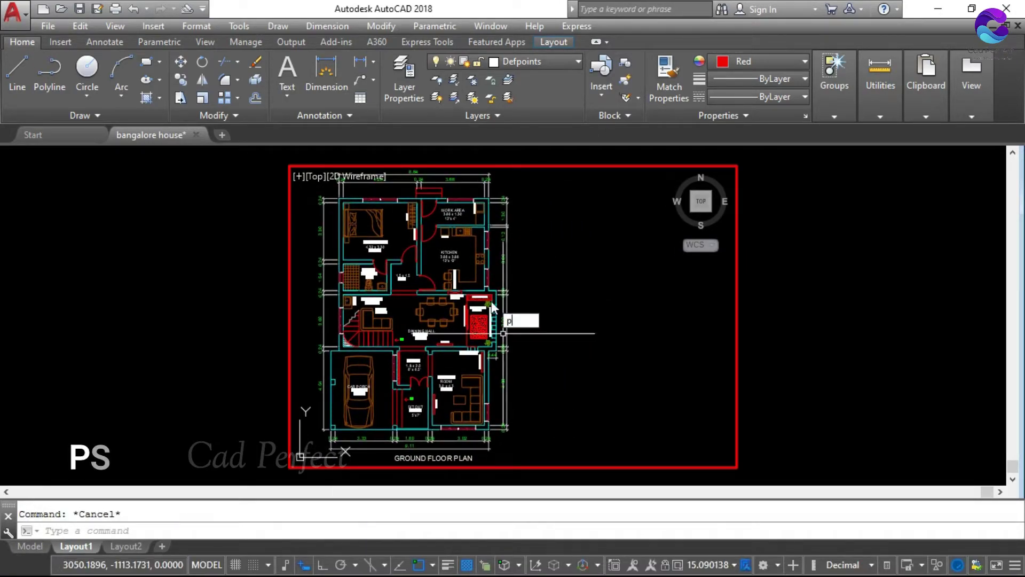
pyautogui.write('s')
pyautogui.press('Return')
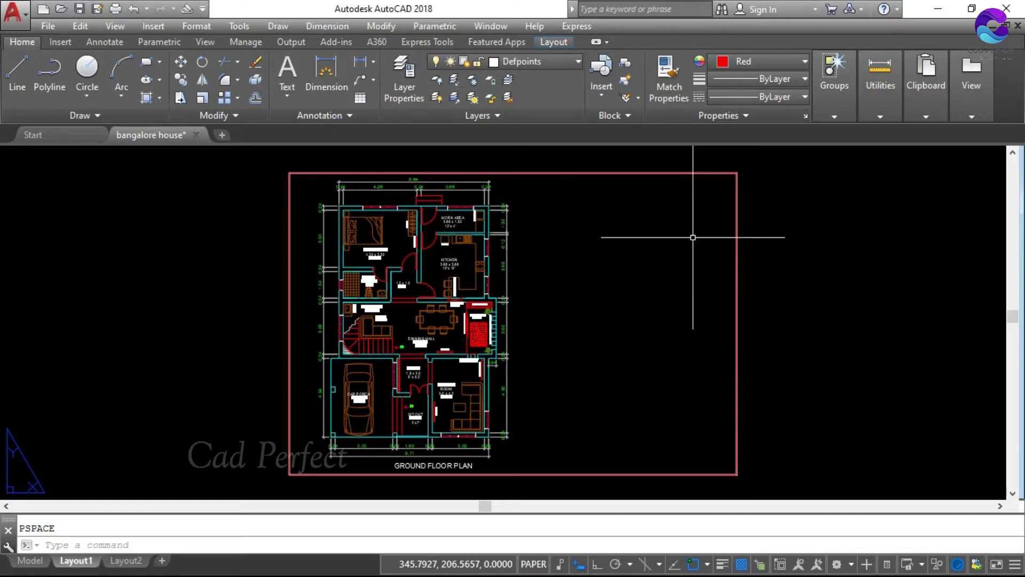
# Step: Pull the viewport's top-right corner in to the top edge's midpoint so it frames the plan
pyautogui.click(737, 215)
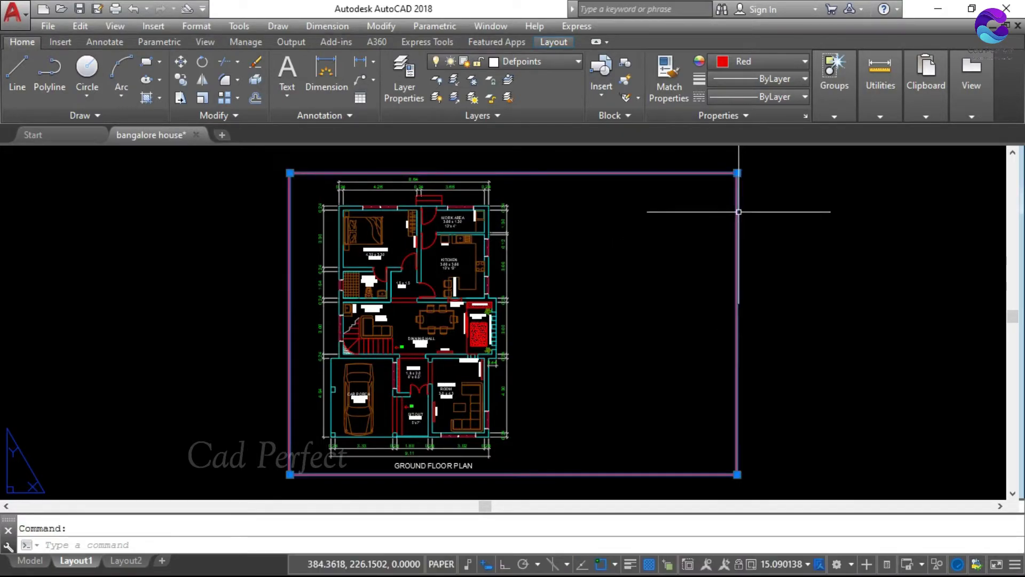
pyautogui.click(737, 173)
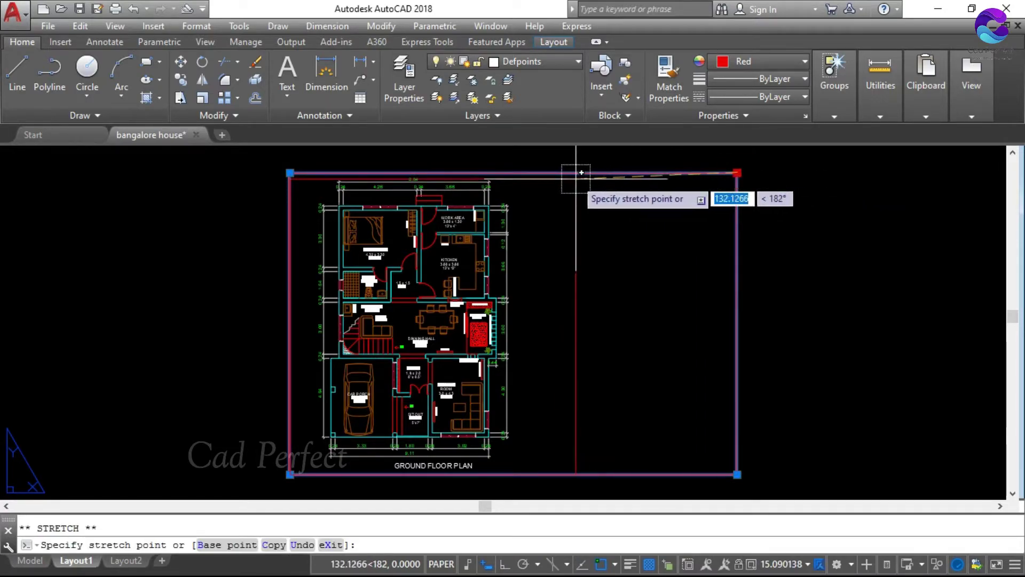
pyautogui.keyDown('shift'); pyautogui.rightClick(530, 187); pyautogui.keyUp('shift')
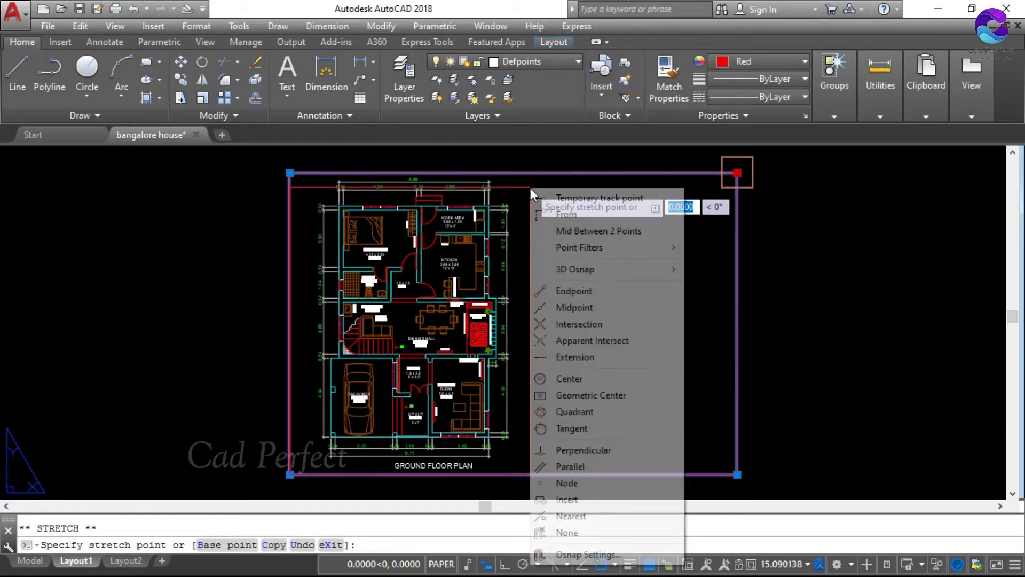
pyautogui.click(575, 308)
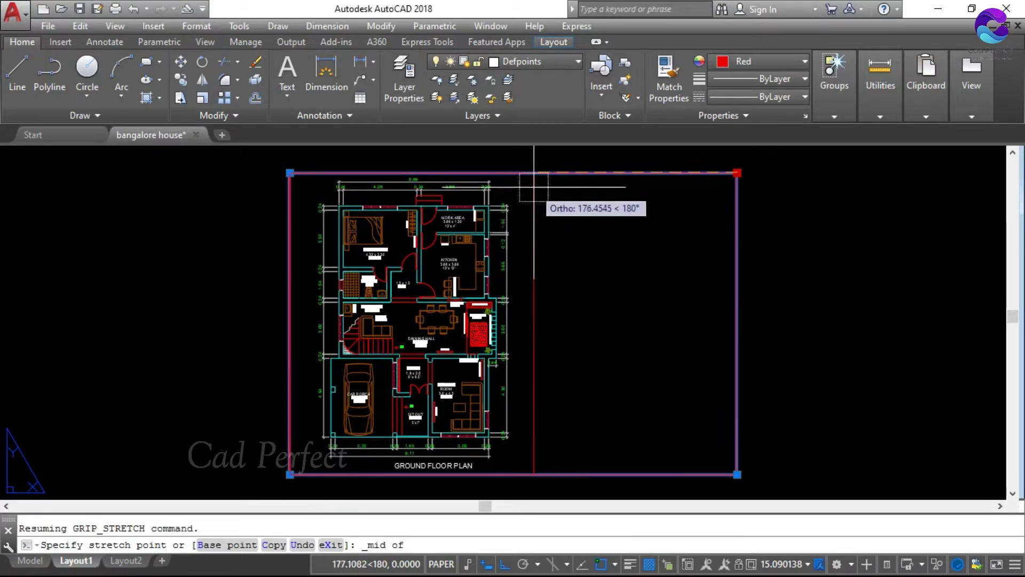
pyautogui.click(518, 173)
pyautogui.press('Escape')
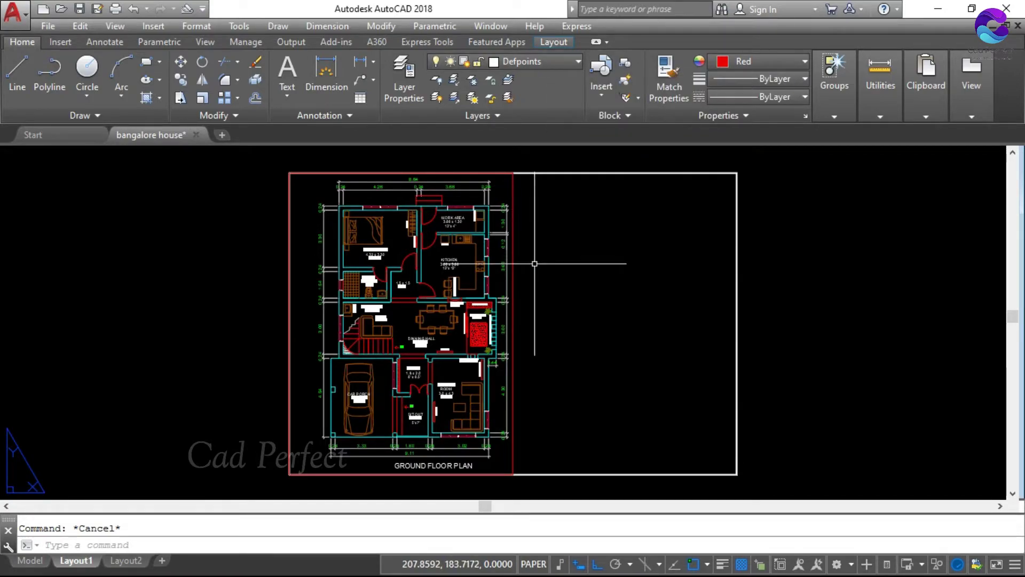
# Step: Create an MVIEW viewport from the top edge to the right edge's midpoint
pyautogui.write('MVIEW')
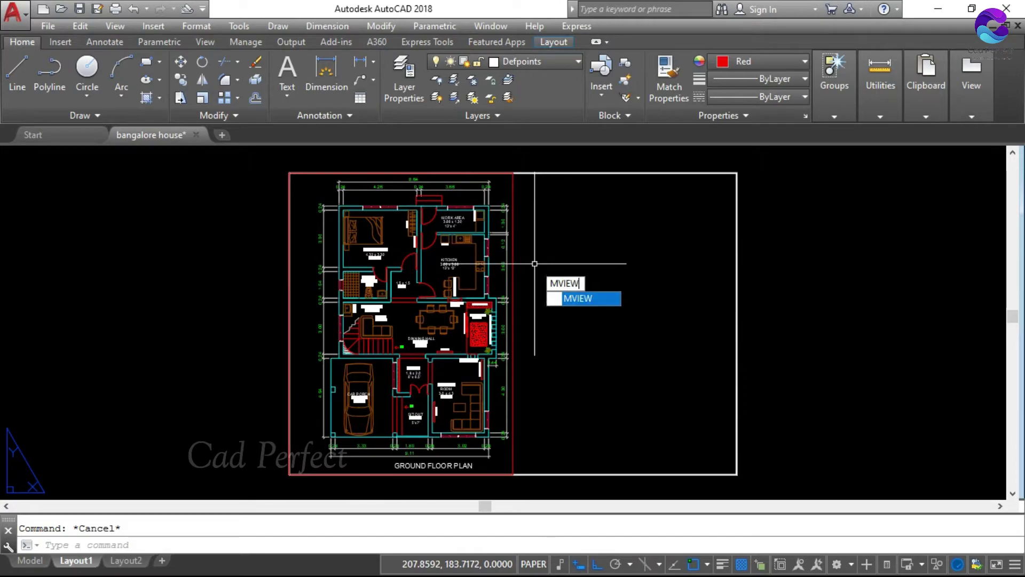
pyautogui.press('Return')
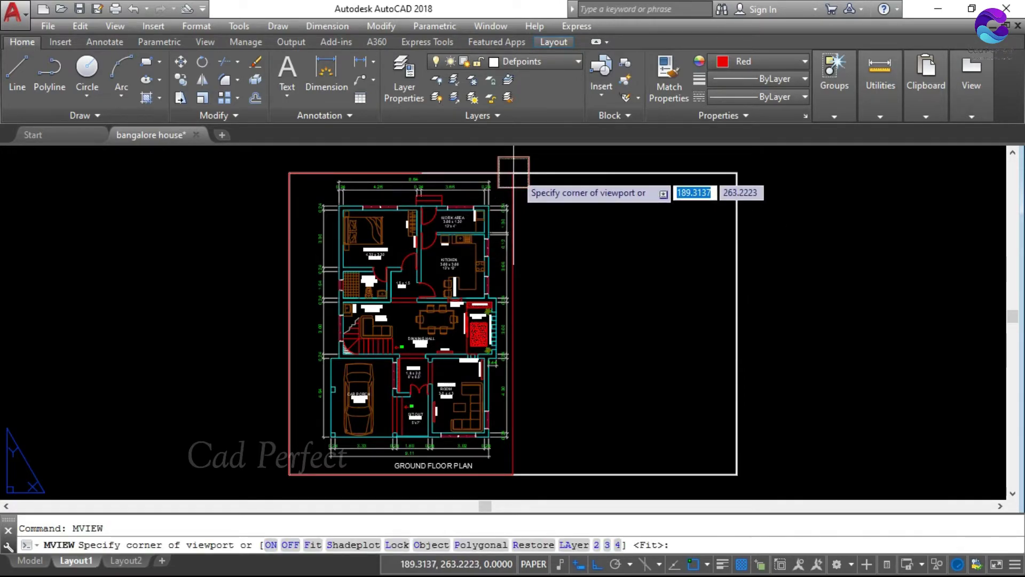
pyautogui.click(514, 172)
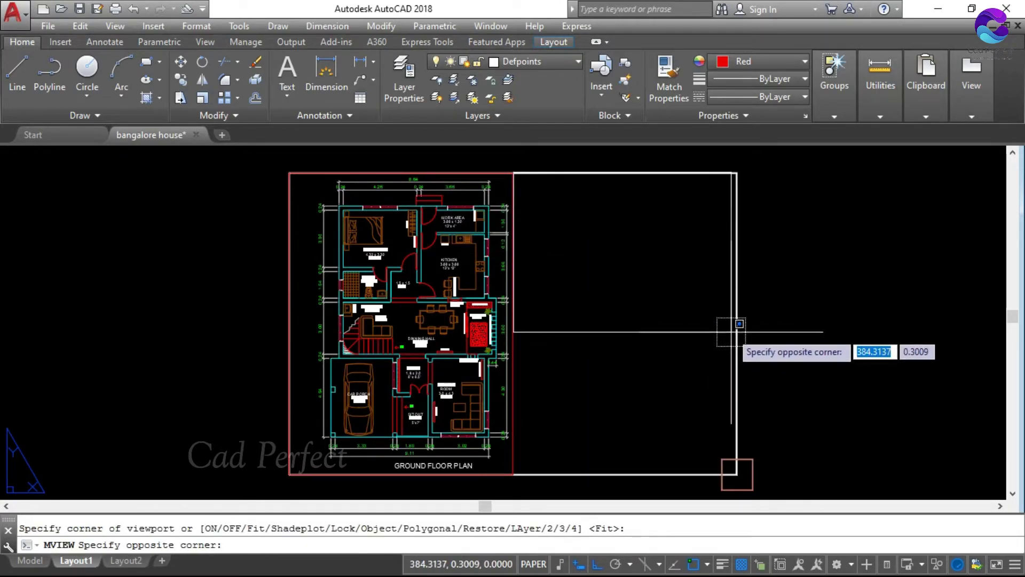
pyautogui.keyDown('shift'); pyautogui.rightClick(689, 326); pyautogui.keyUp('shift')
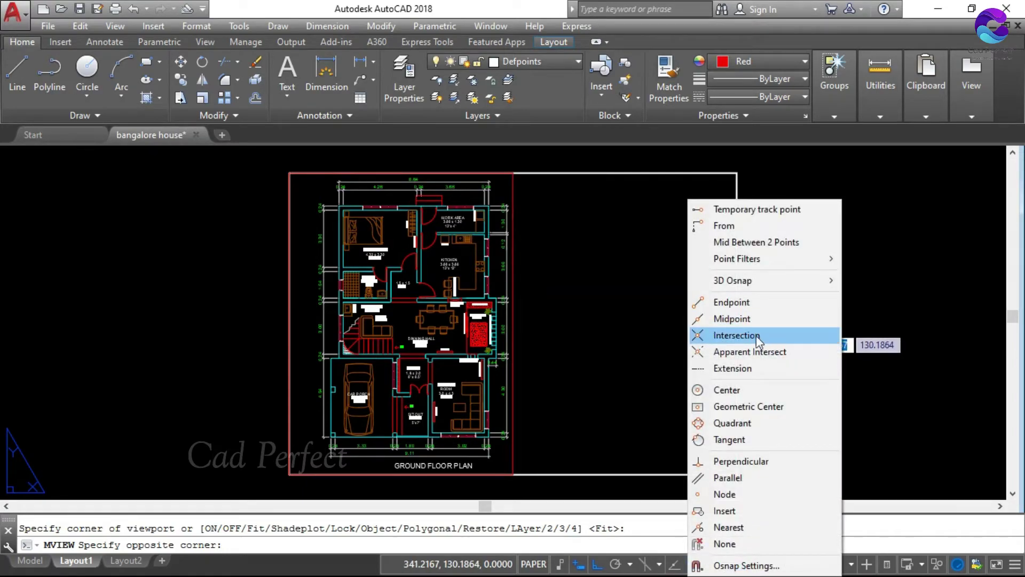
pyautogui.click(756, 320)
pyautogui.click(735, 323)
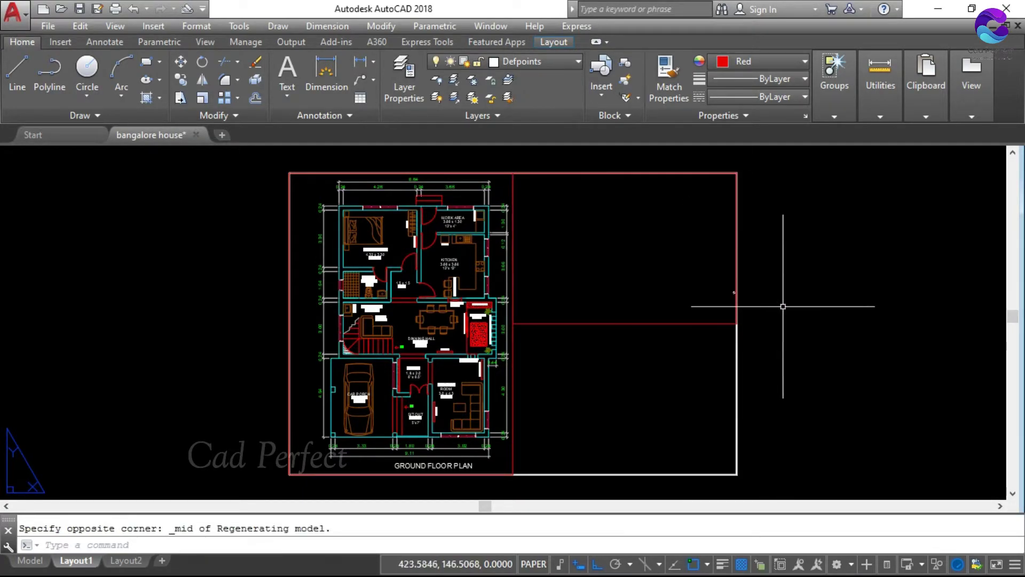
pyautogui.press('Escape')
pyautogui.write('MS')
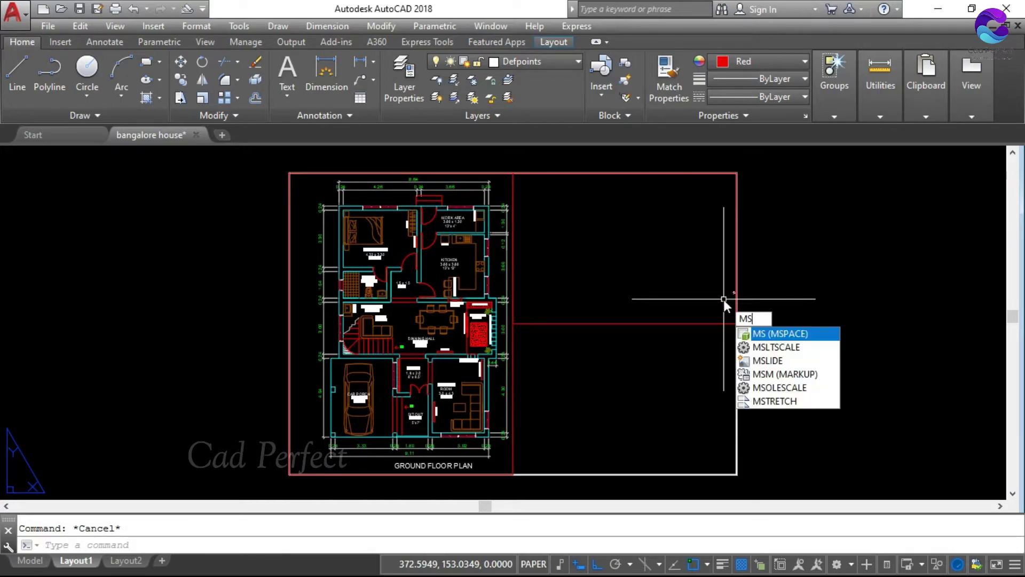
# Step: Work inside the new viewport and zoom toward the plan's upper rooms
pyautogui.press('Return')
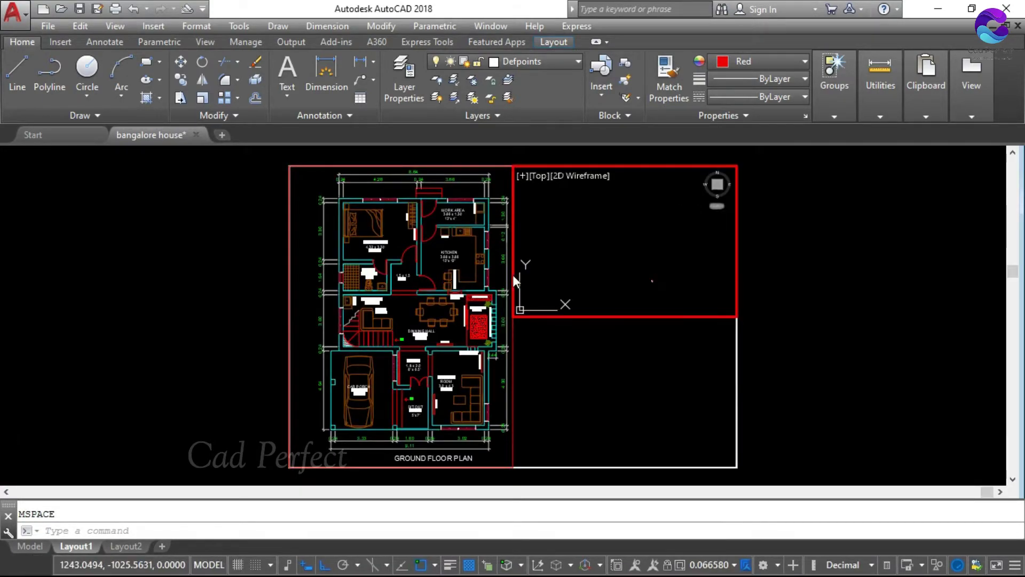
pyautogui.scroll(3, 646, 284)
pyautogui.scroll(2, 643, 285)
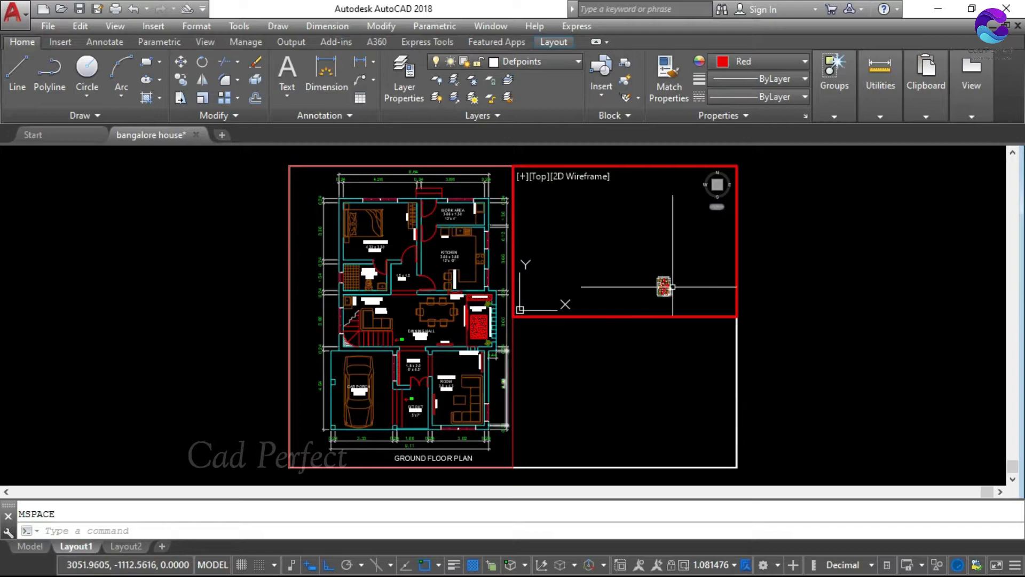
pyautogui.scroll(6, 655, 282)
pyautogui.write('z')
pyautogui.press('Return')
pyautogui.click(654, 283)
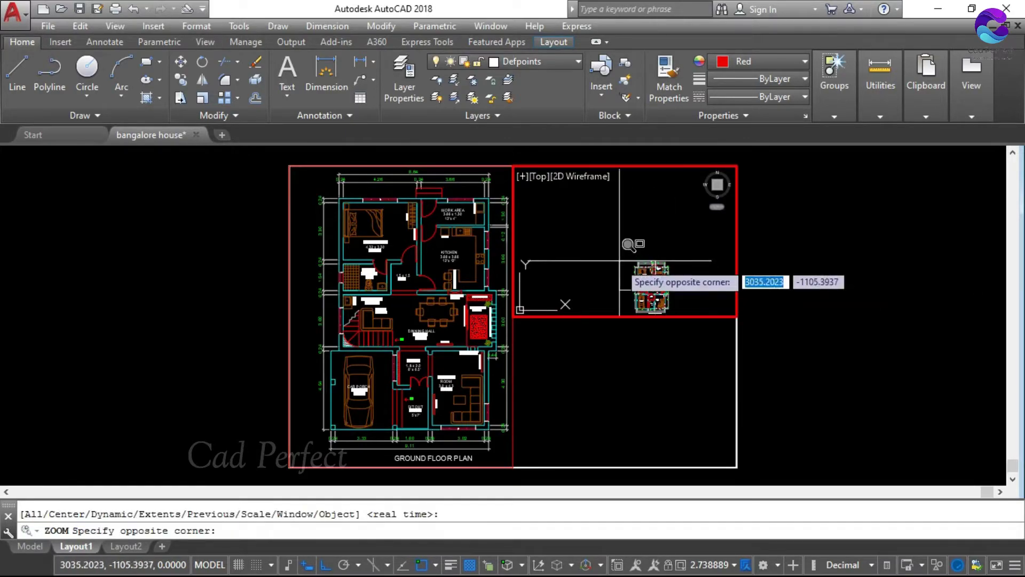
pyautogui.scroll(2, 655, 283)
pyautogui.scroll(6, 682, 258)
pyautogui.click(683, 258)
# Step: Frame the 4.32 x 3.30 master bedroom tightly, then return to paper space
pyautogui.press('Return')
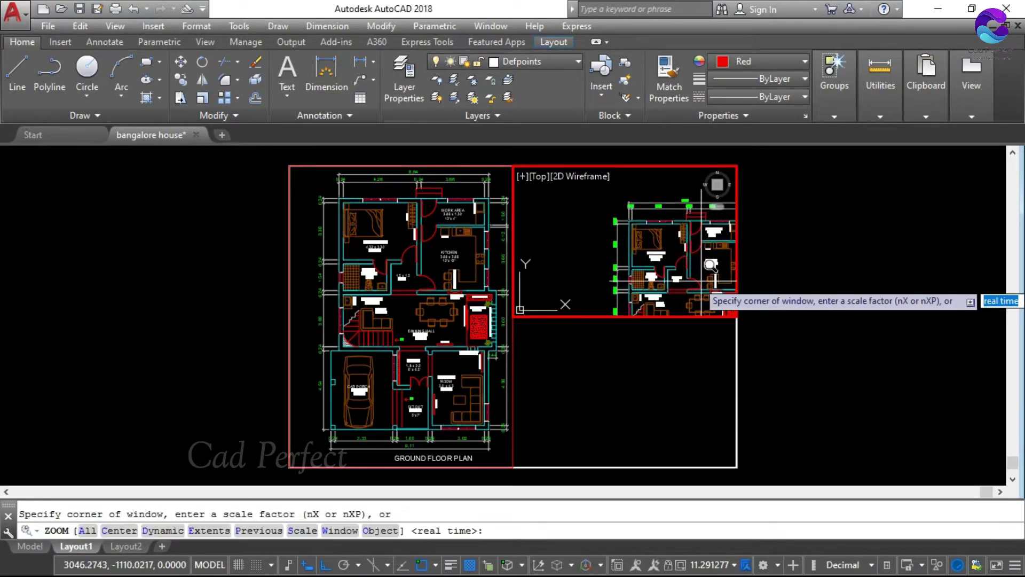
pyautogui.click(641, 285)
pyautogui.click(615, 205)
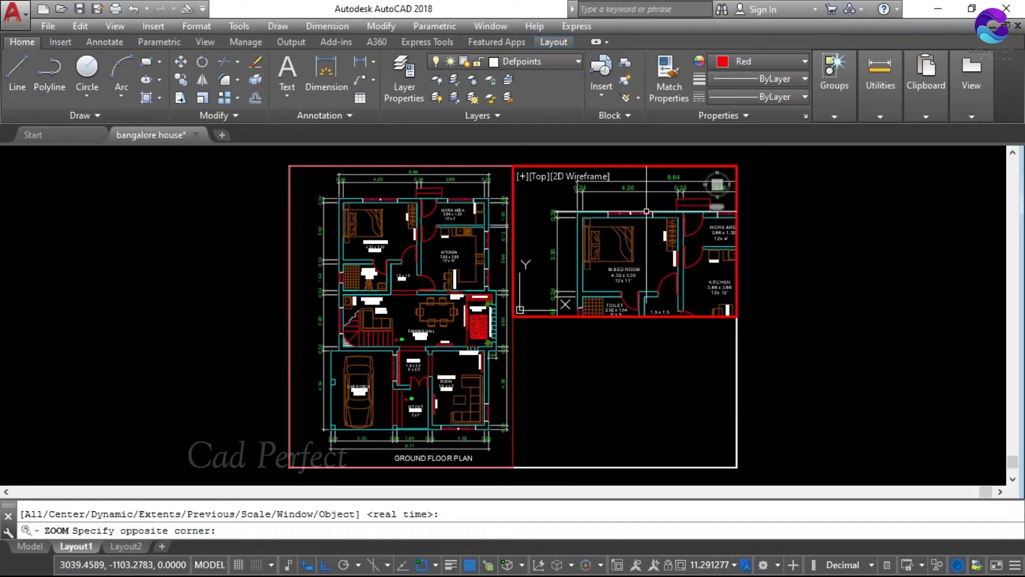
pyautogui.write('z')
pyautogui.press('Return')
pyautogui.click(697, 299)
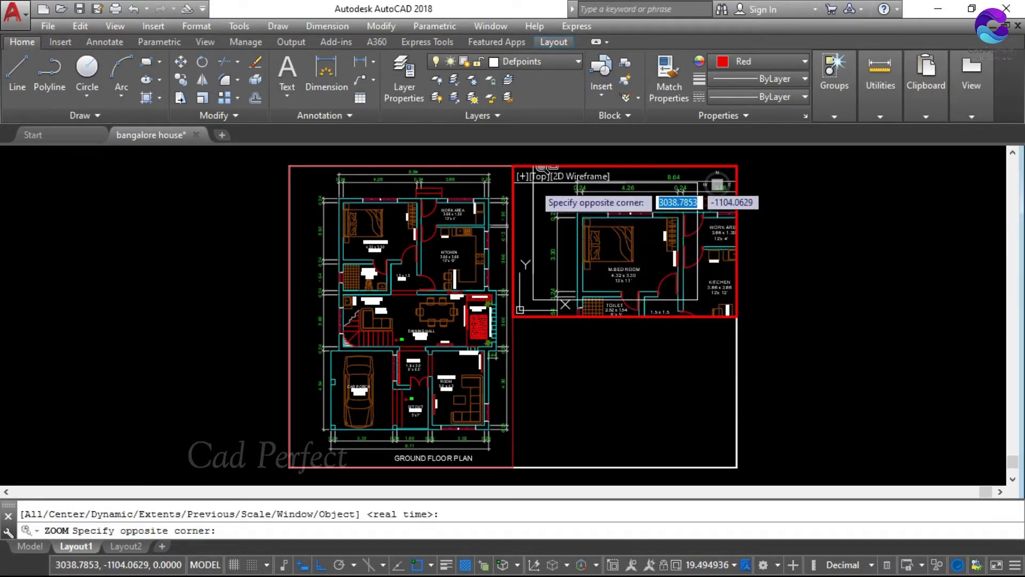
pyautogui.scroll(2, 534, 213)
pyautogui.click(625, 260)
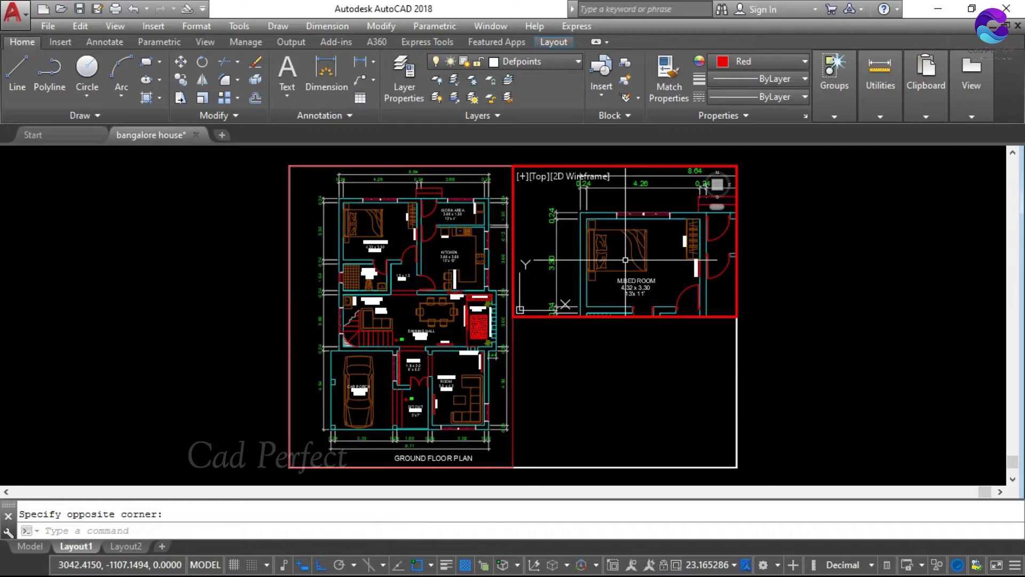
pyautogui.write('ps')
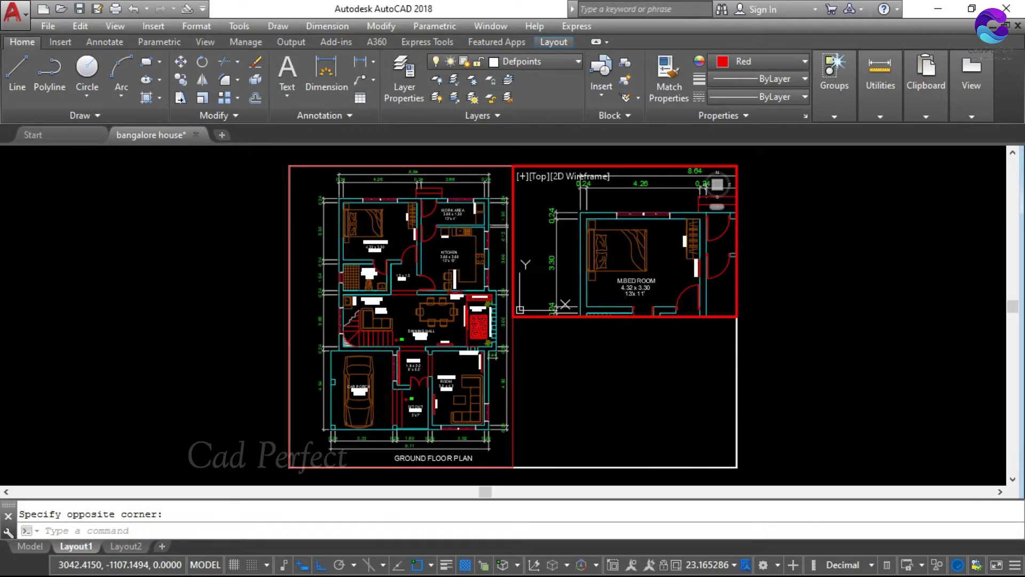
pyautogui.press('Return')
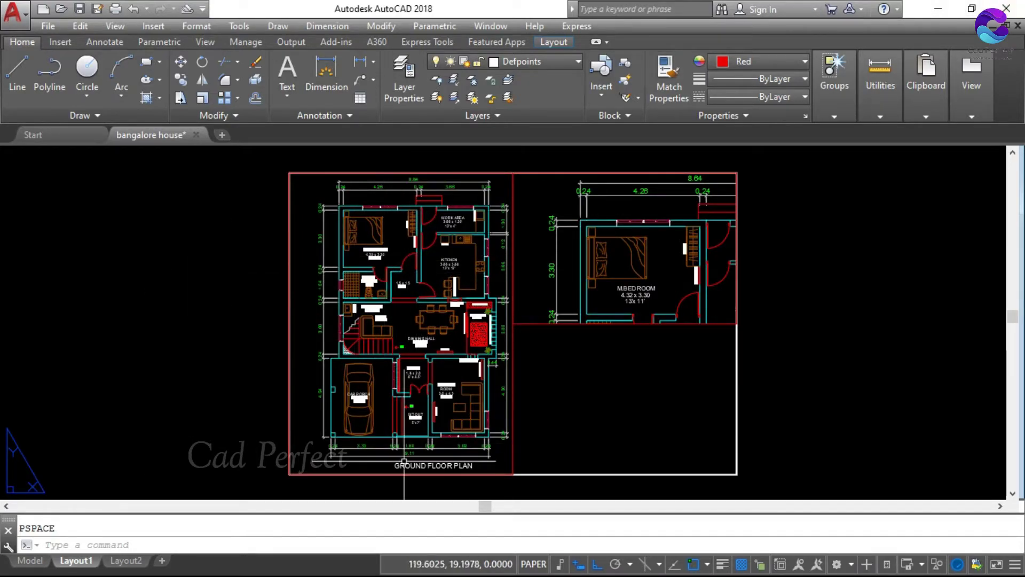
# Step: Switch to model space and scroll around the floor plan
pyautogui.click(32, 560)
pyautogui.scroll(-2, 561, 229)
pyautogui.scroll(5, 500, 198)
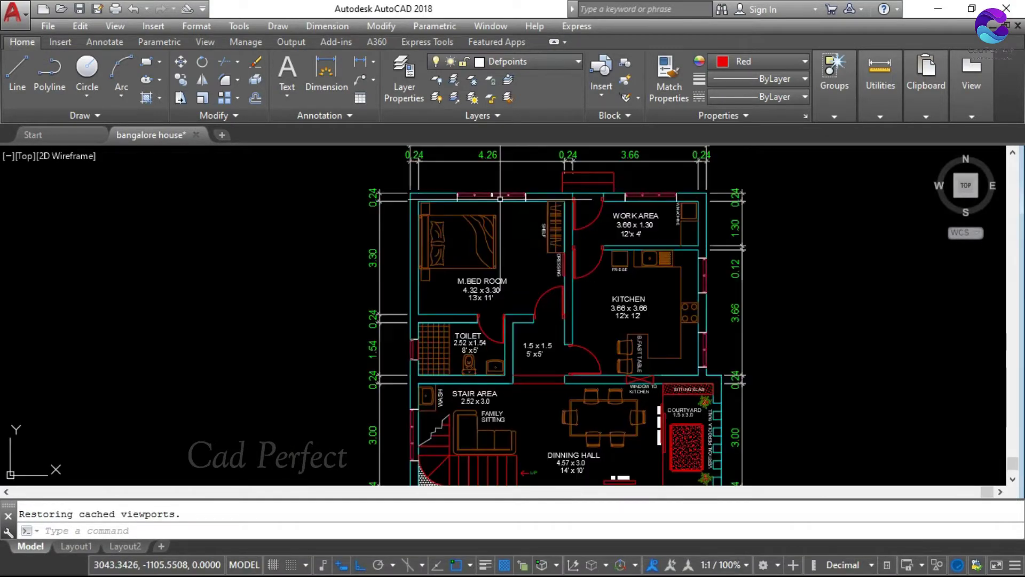
pyautogui.scroll(-3, 500, 198)
pyautogui.scroll(-2, 527, 203)
pyautogui.scroll(2, 527, 198)
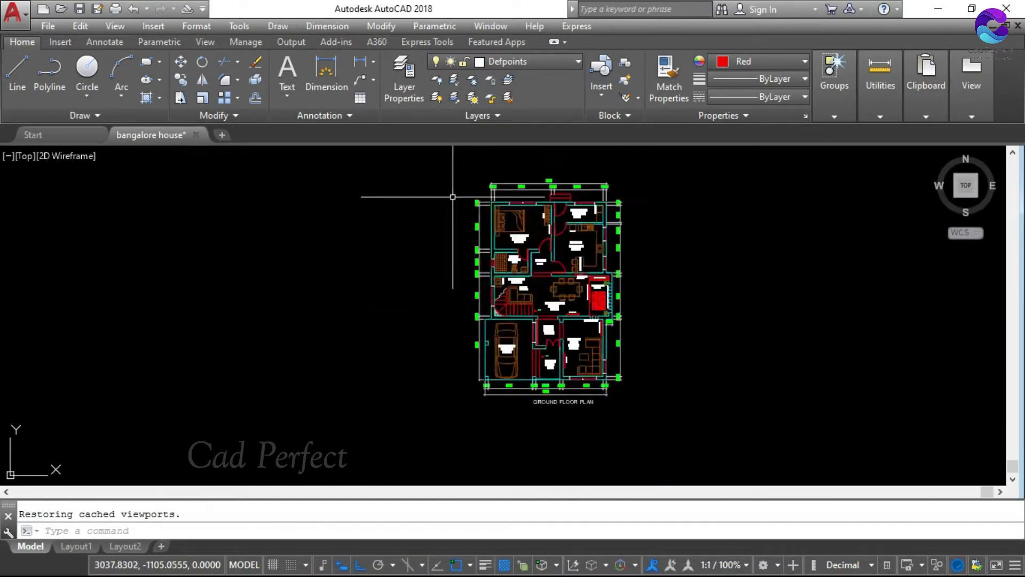
pyautogui.scroll(2, 529, 222)
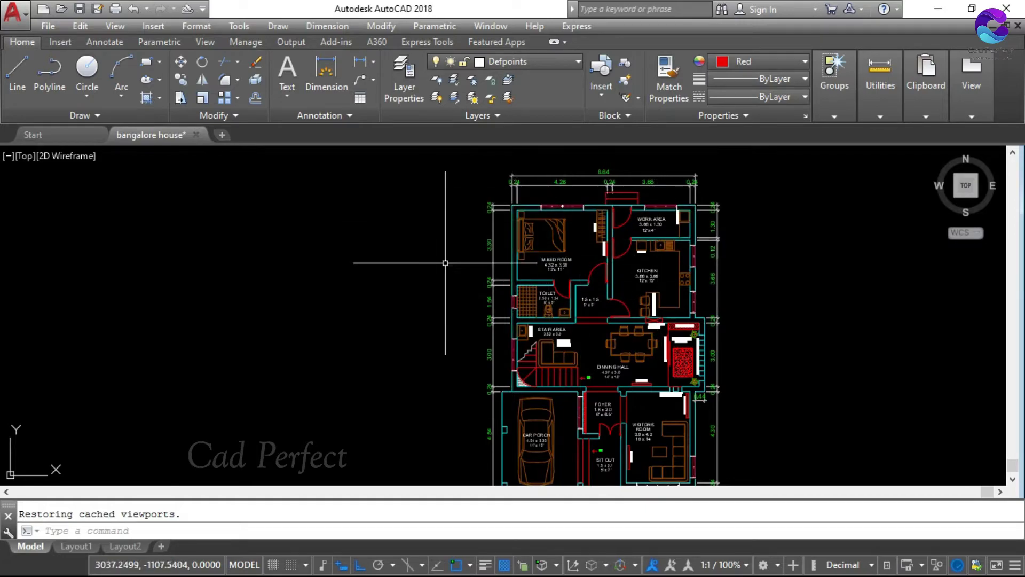
# Step: Copy the master bedroom and toilet block to the right of the plan
pyautogui.write('co')
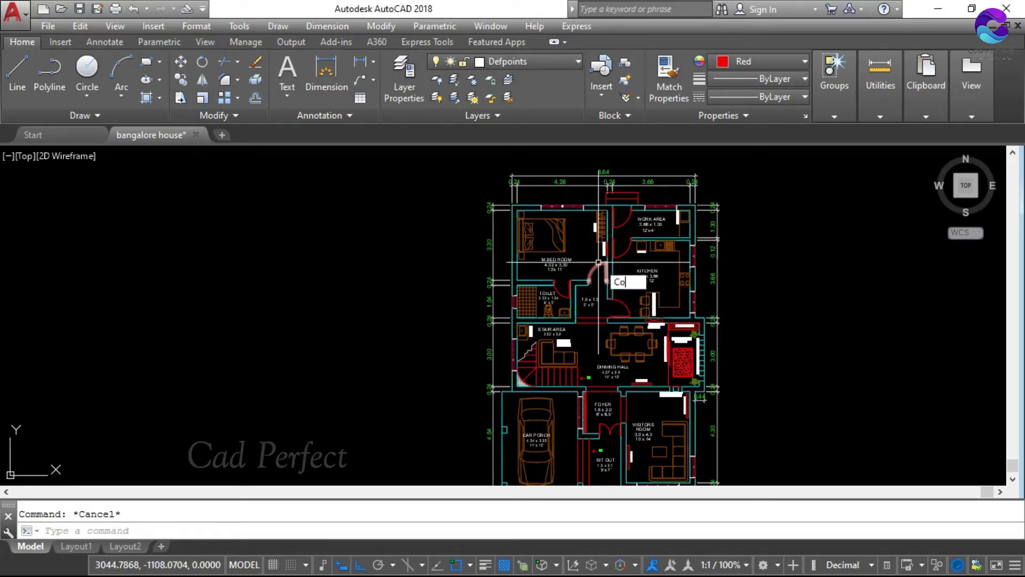
pyautogui.press('Return')
pyautogui.click(456, 173)
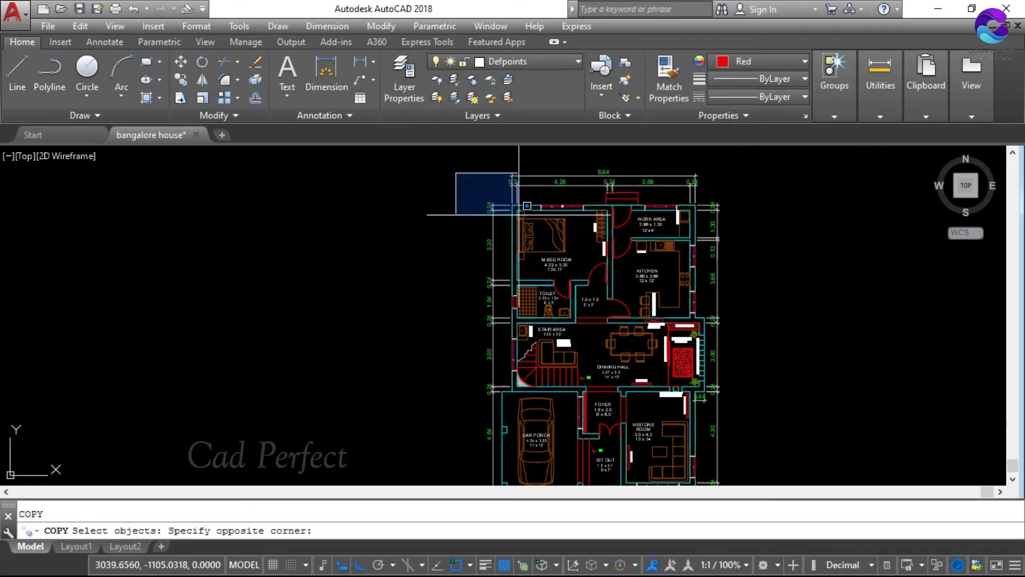
pyautogui.click(624, 315)
pyautogui.press('Return')
pyautogui.click(565, 250)
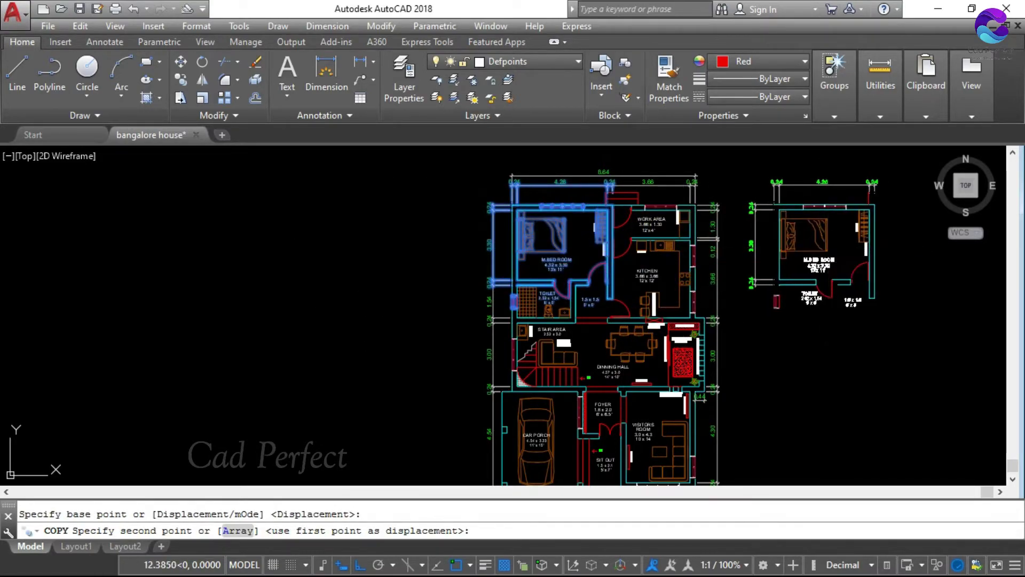
pyautogui.click(832, 250)
pyautogui.press('Escape')
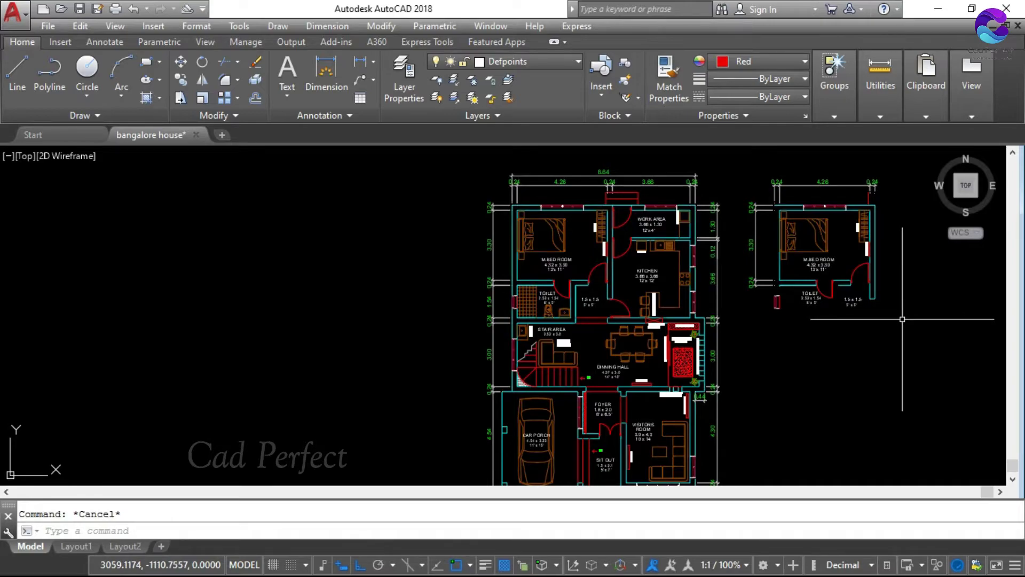
pyautogui.write('e')
# Step: Erase the copied bedroom block again
pyautogui.press('Return')
pyautogui.click(921, 320)
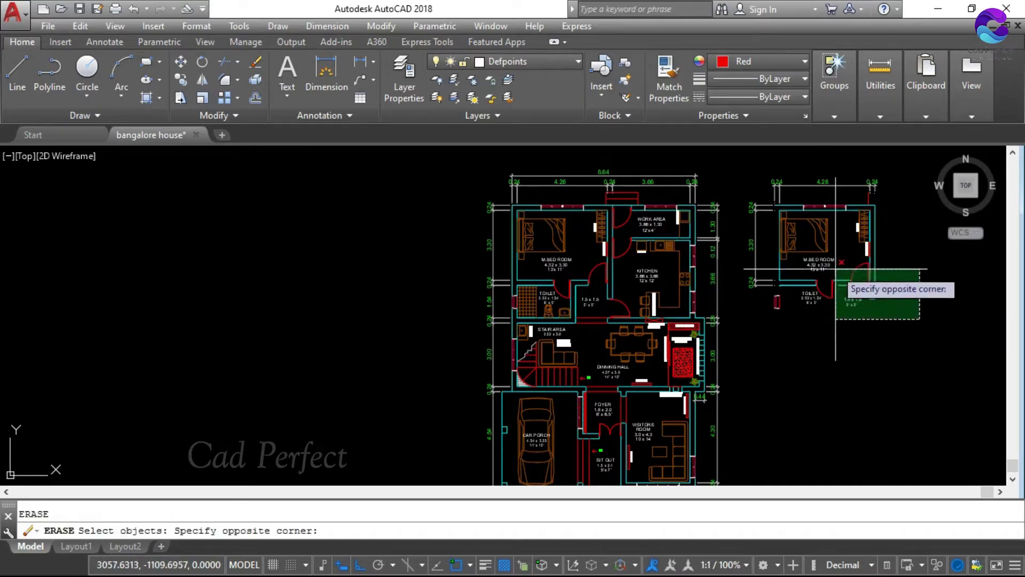
pyautogui.click(739, 176)
pyautogui.press('Return')
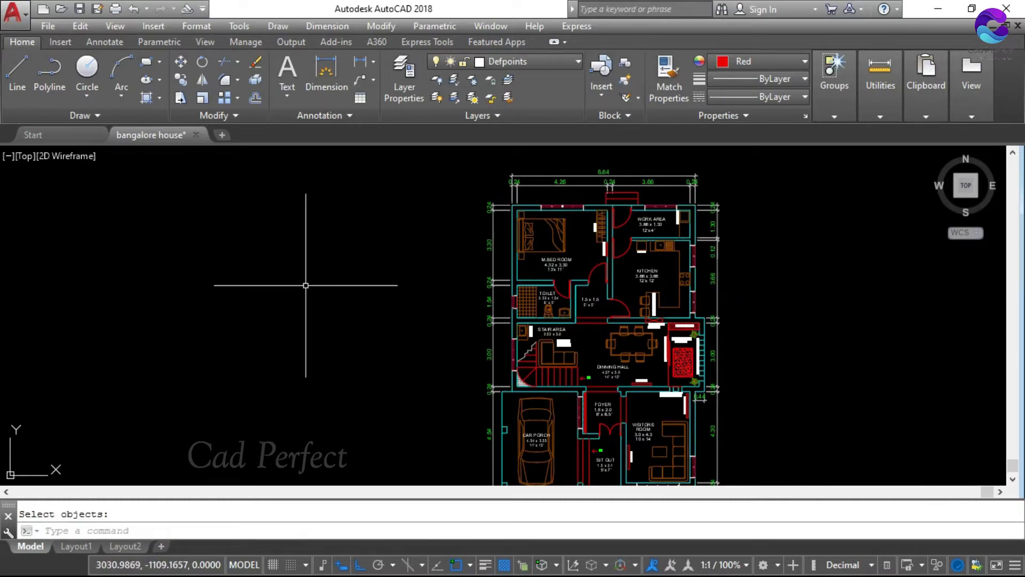
# Step: Return to Layout1 and start the MVIEW command for another viewport
pyautogui.click(83, 547)
pyautogui.write('mview')
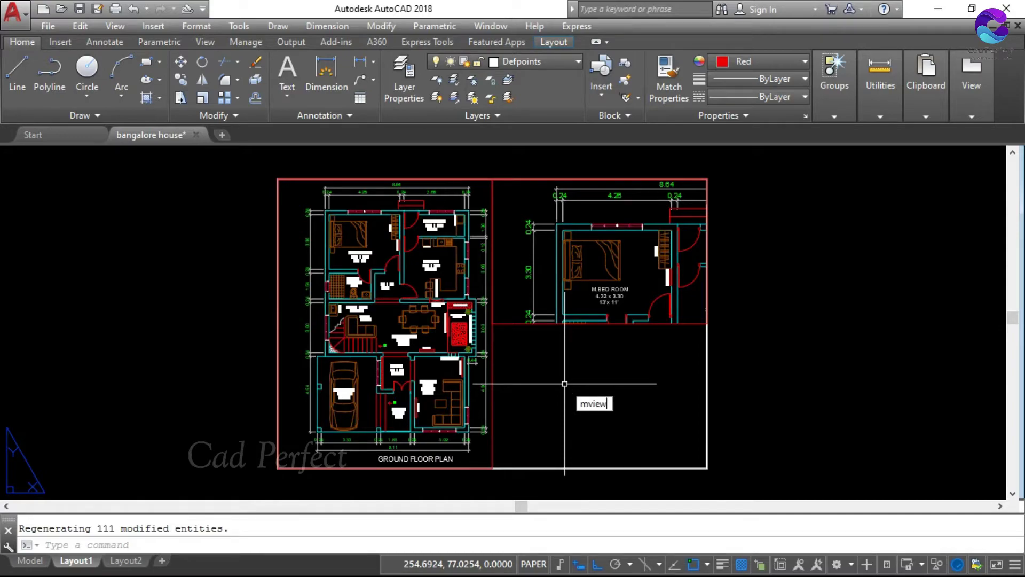
pyautogui.press('Return')
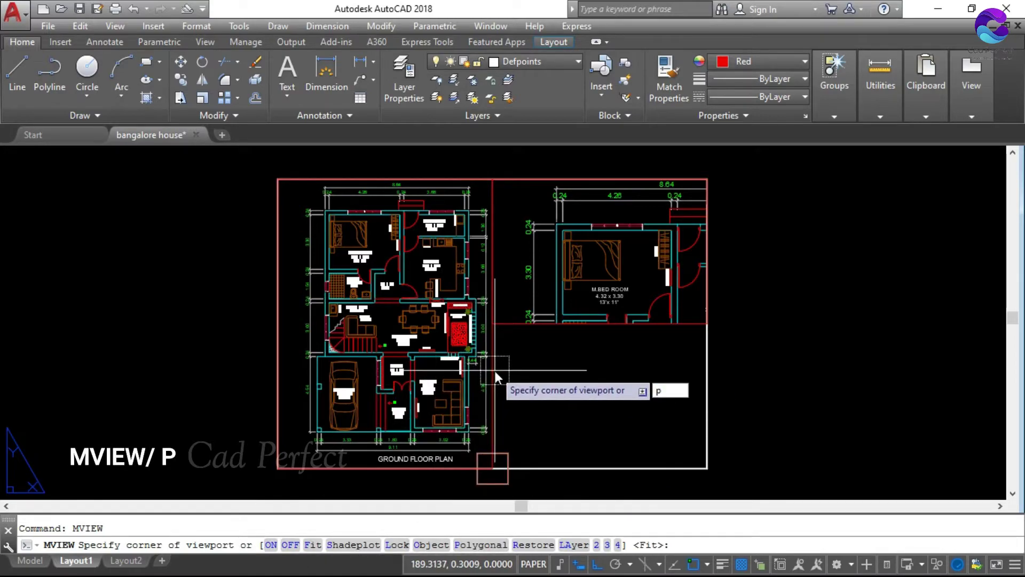
# Step: Outline a five-sided polygonal viewport in the lower-right area with Ortho off, undoing one vertex
pyautogui.press('Return')
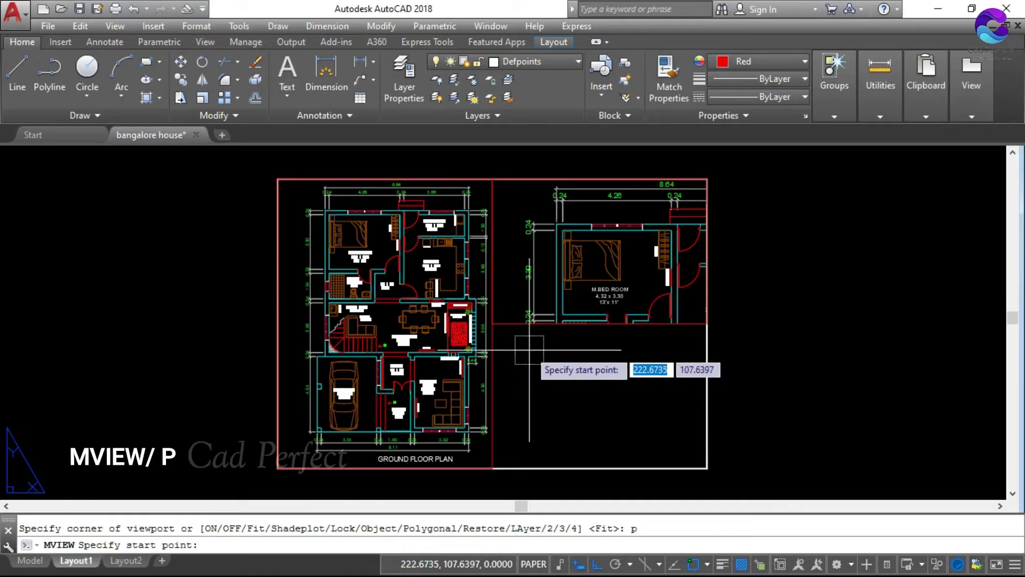
pyautogui.click(529, 348)
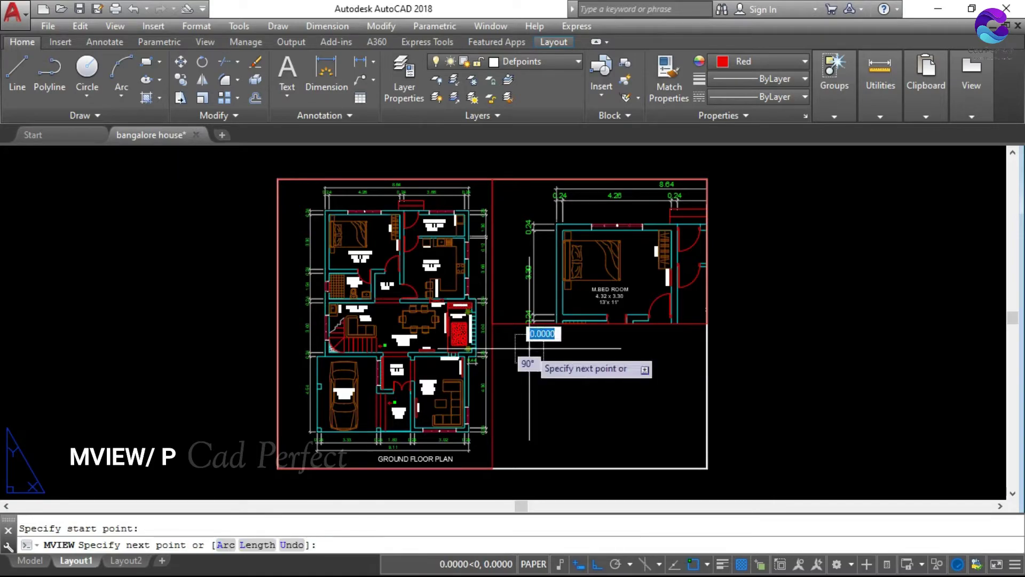
pyautogui.click(653, 349)
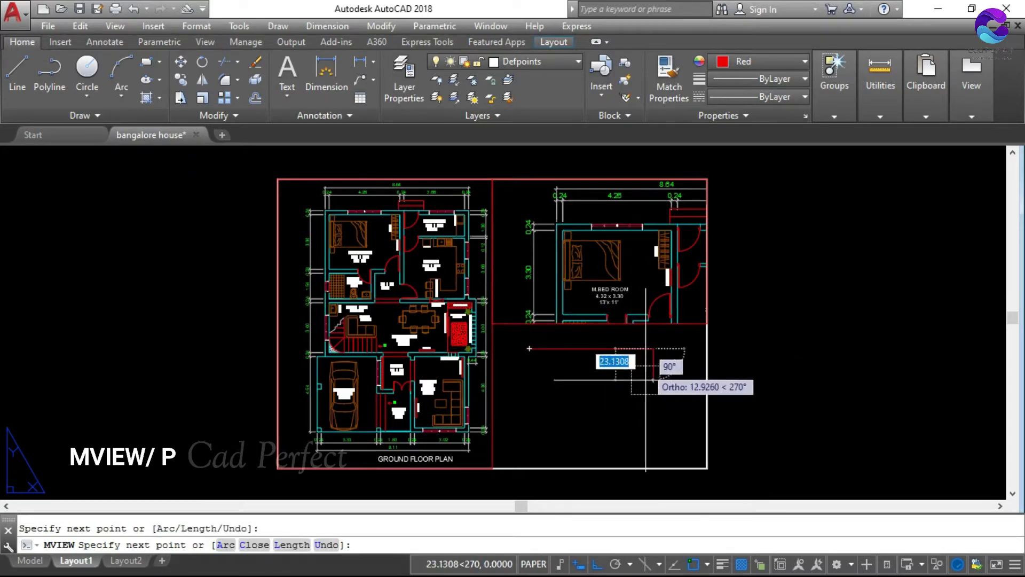
pyautogui.press('F8')
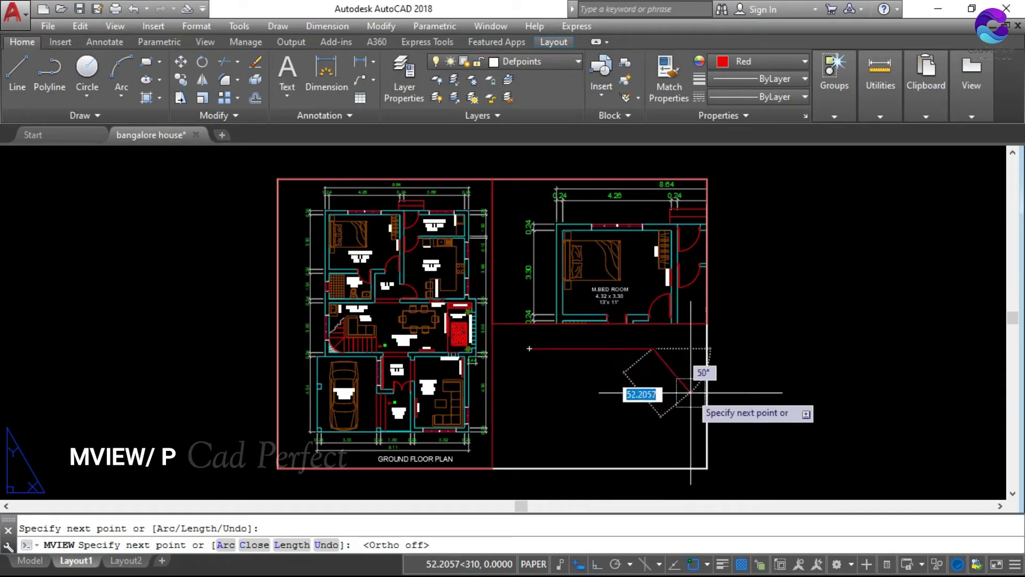
pyautogui.click(691, 391)
pyautogui.click(653, 433)
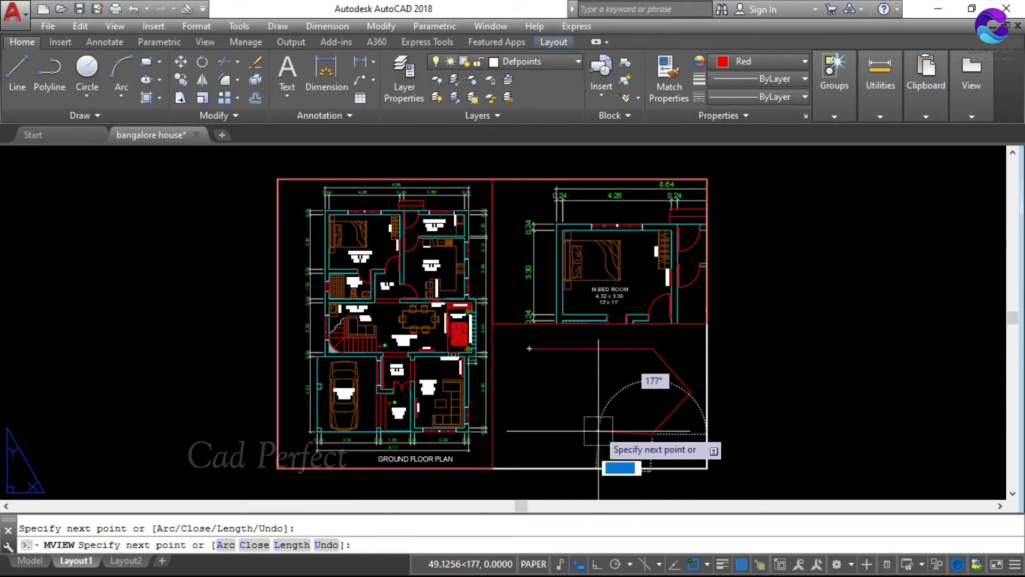
pyautogui.click(707, 468)
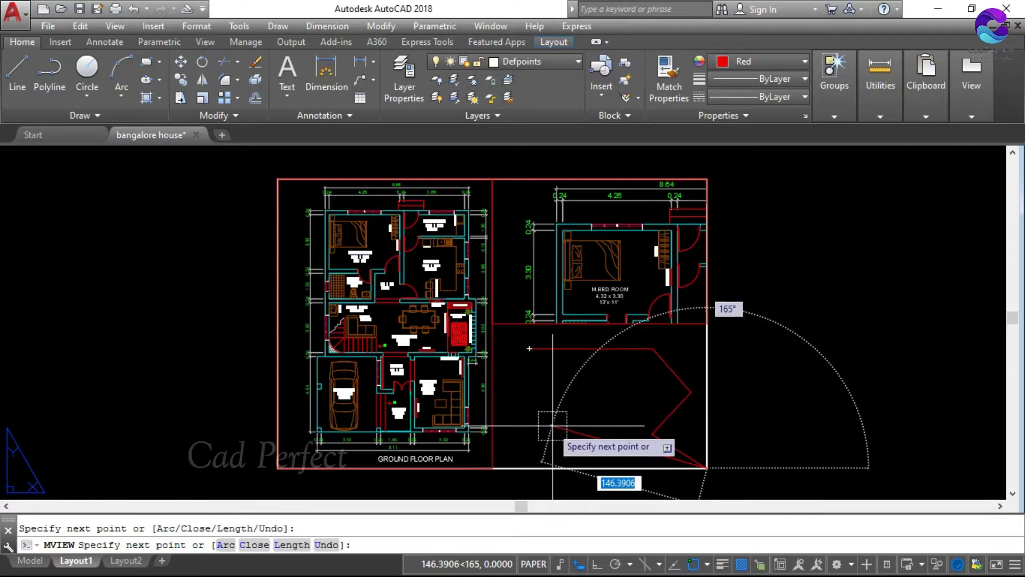
pyautogui.write('u')
pyautogui.press('Return')
pyautogui.click(554, 433)
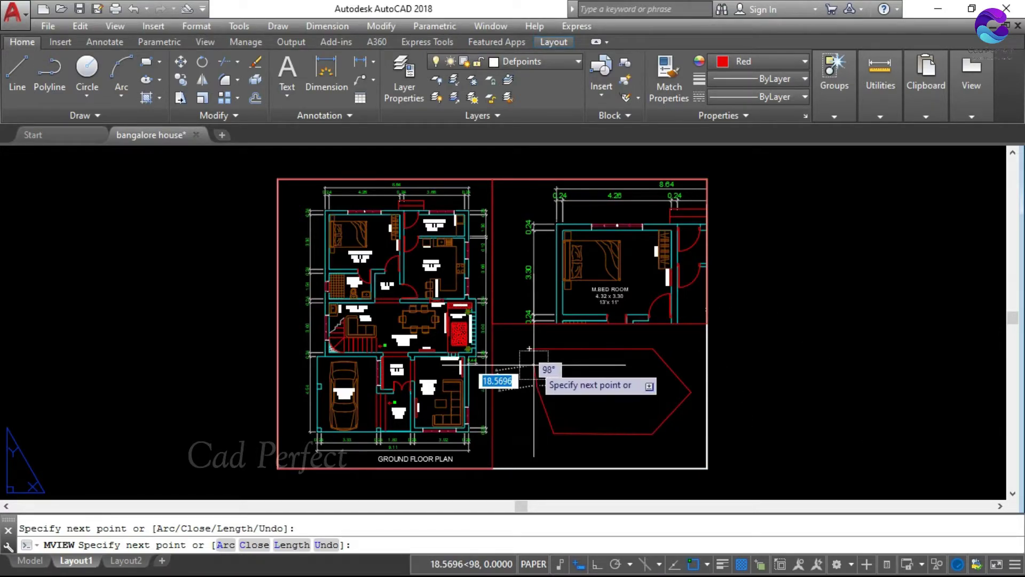
pyautogui.click(529, 349)
pyautogui.press('Return')
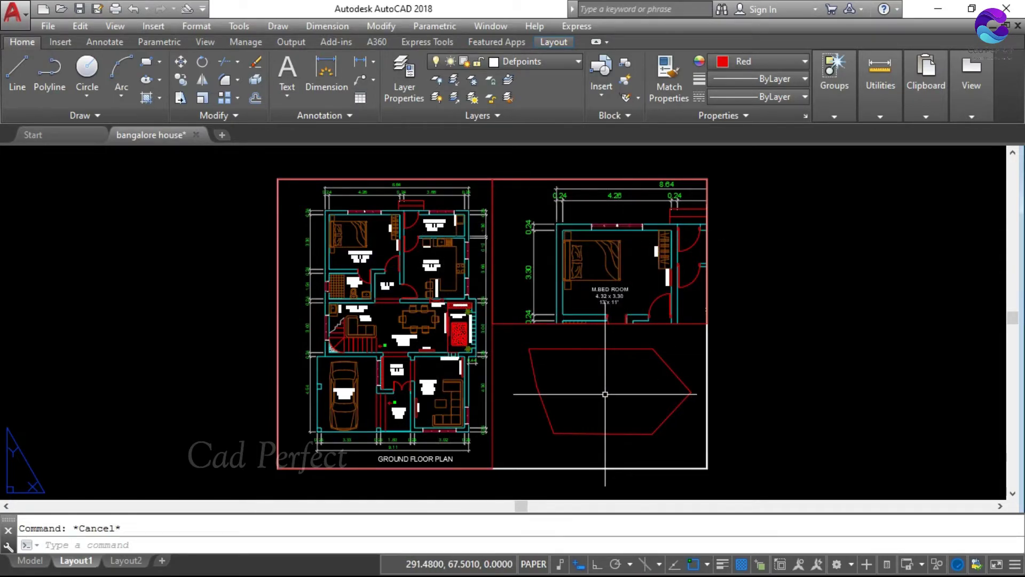
pyautogui.write('MS')
# Step: Work inside the polygonal viewport and zoom-window onto part of the plan
pyautogui.press('Return')
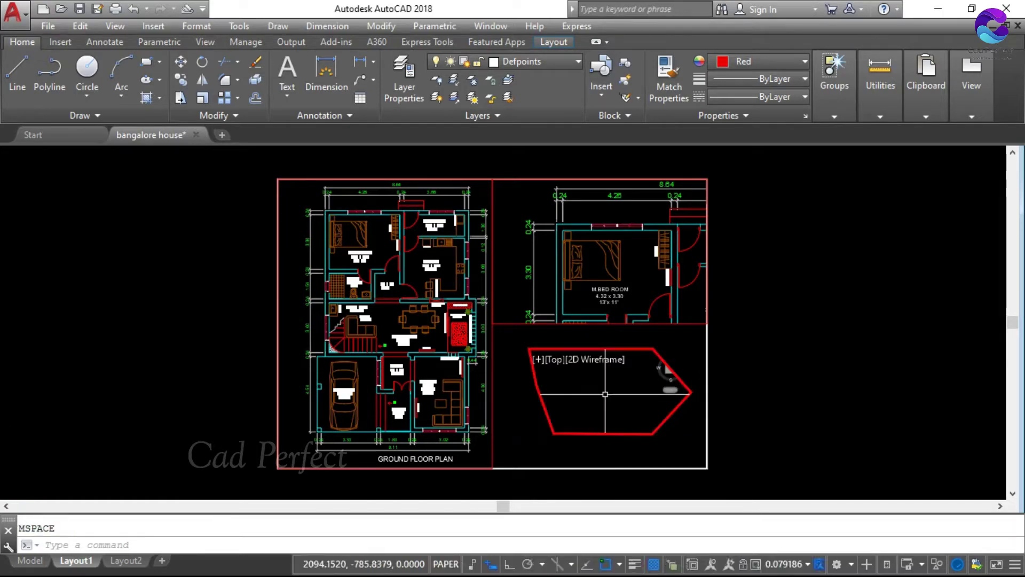
pyautogui.scroll(-2, 612, 390)
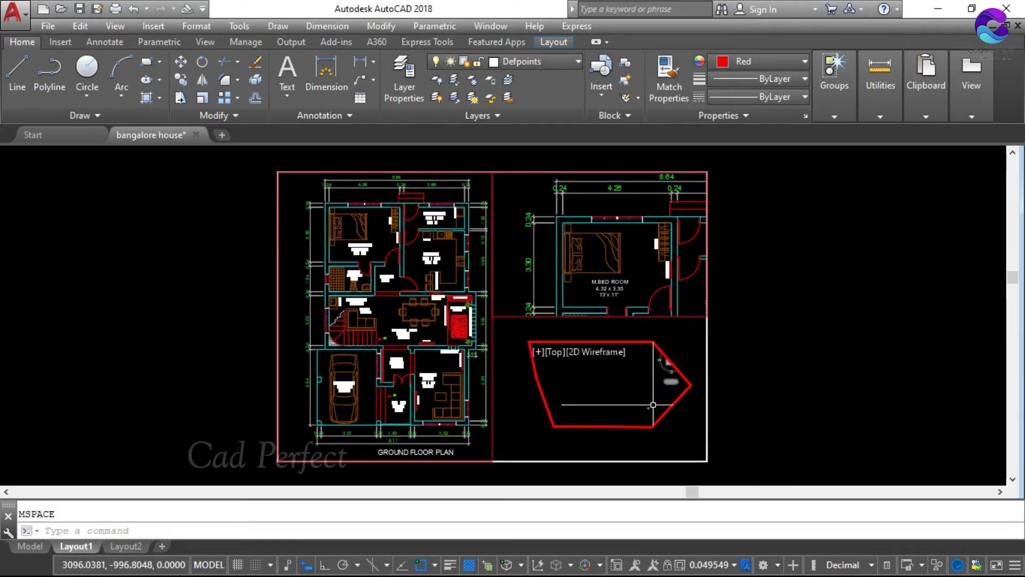
pyautogui.scroll(5, 600, 373)
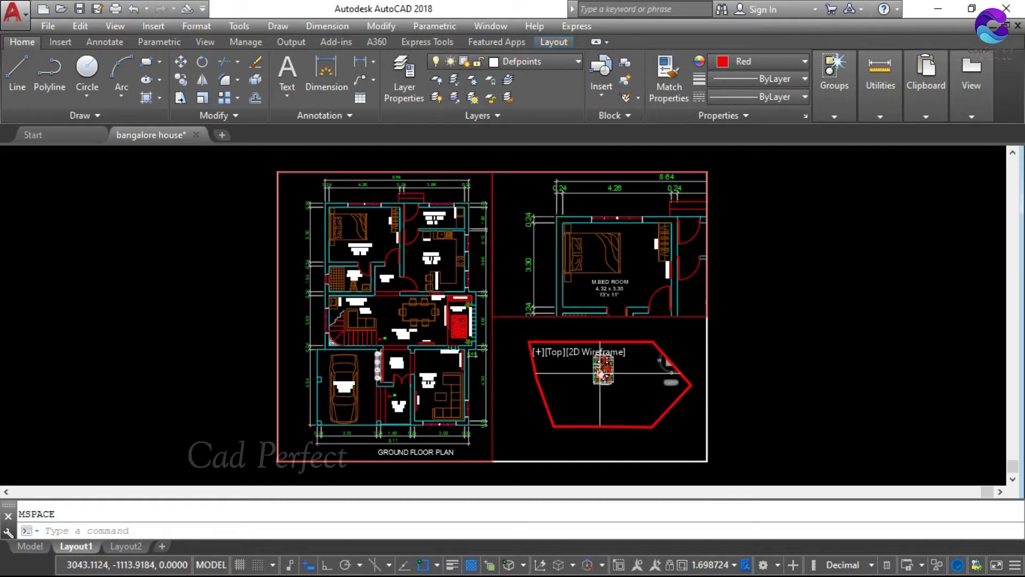
pyautogui.scroll(1, 600, 372)
pyautogui.press('Escape')
pyautogui.write('z')
pyautogui.press('Return')
pyautogui.click(624, 392)
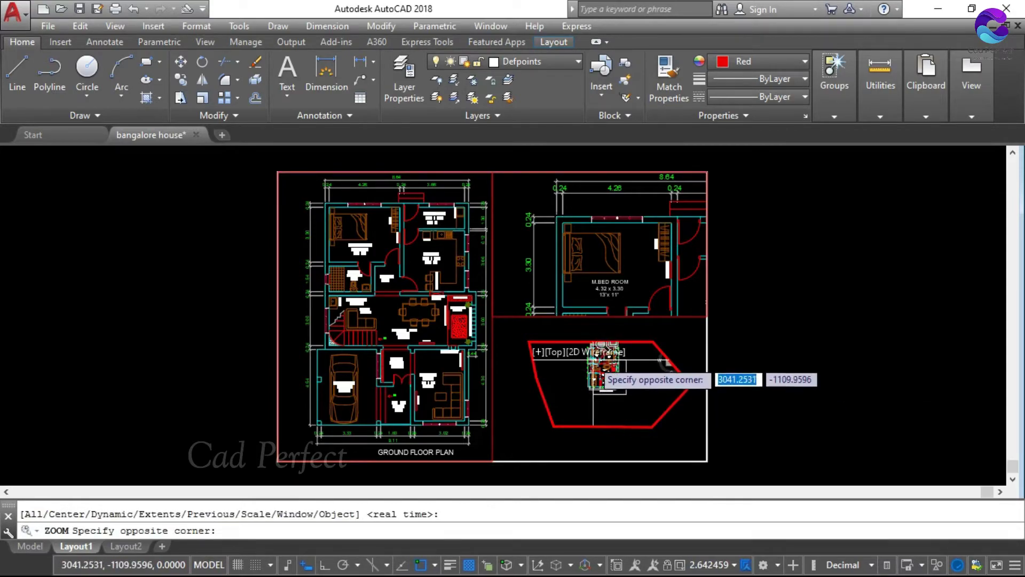
pyautogui.click(593, 371)
# Step: Zoom further into the ground-floor plan, then return to paper space
pyautogui.press('Return')
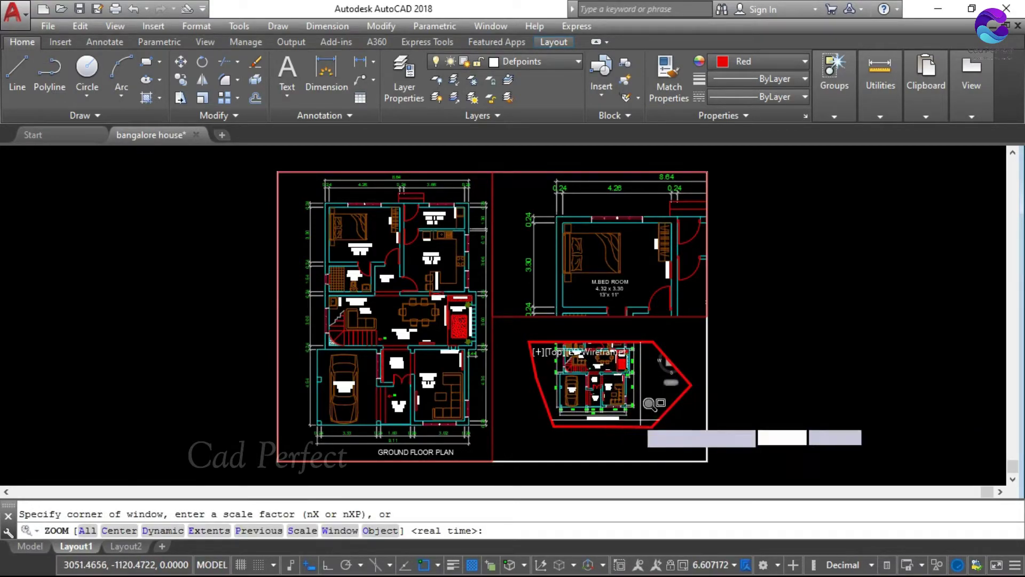
pyautogui.click(649, 403)
pyautogui.click(537, 386)
pyautogui.write('z')
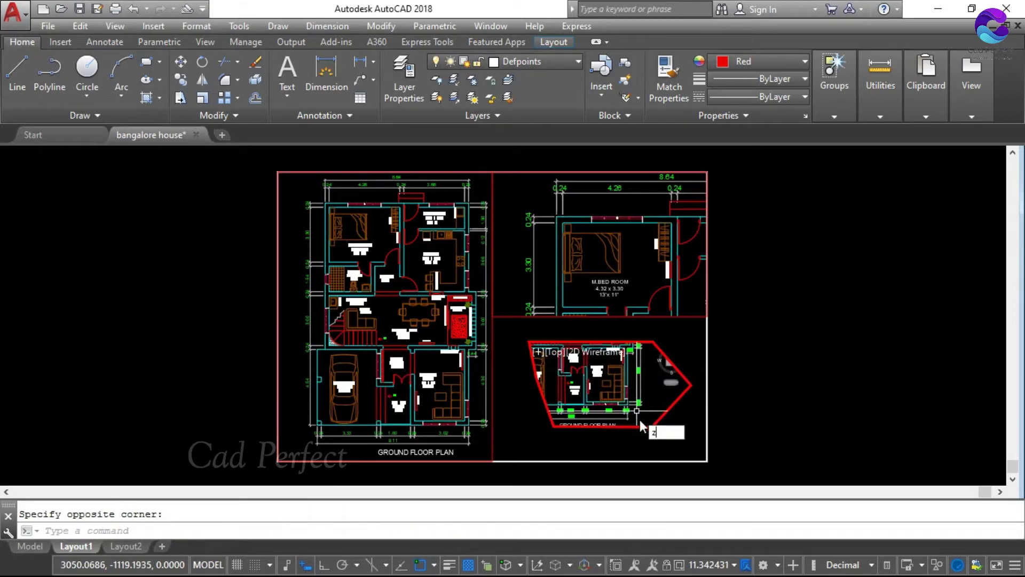
pyautogui.press('Return')
pyautogui.click(638, 419)
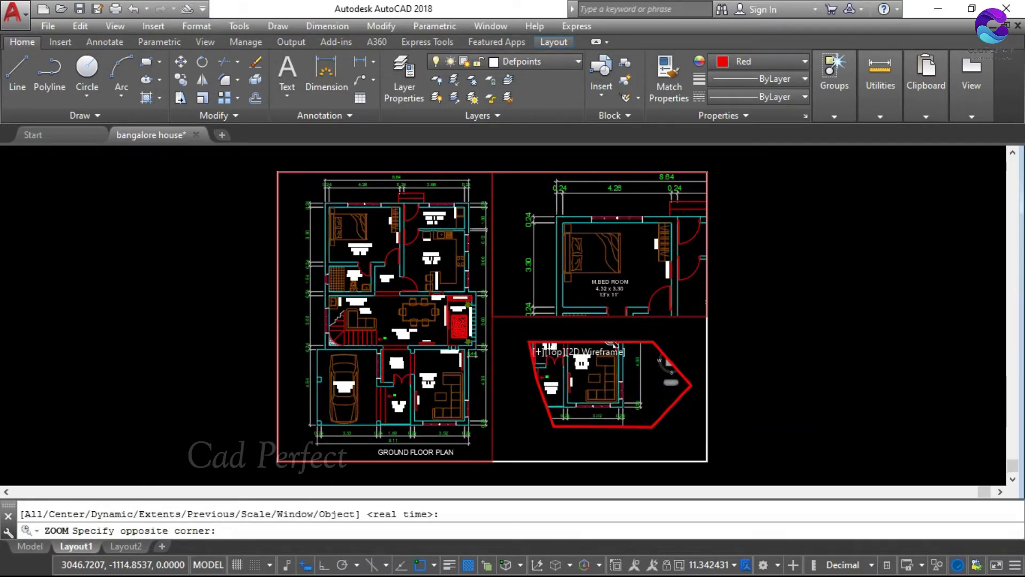
pyautogui.click(612, 342)
pyautogui.write('ps')
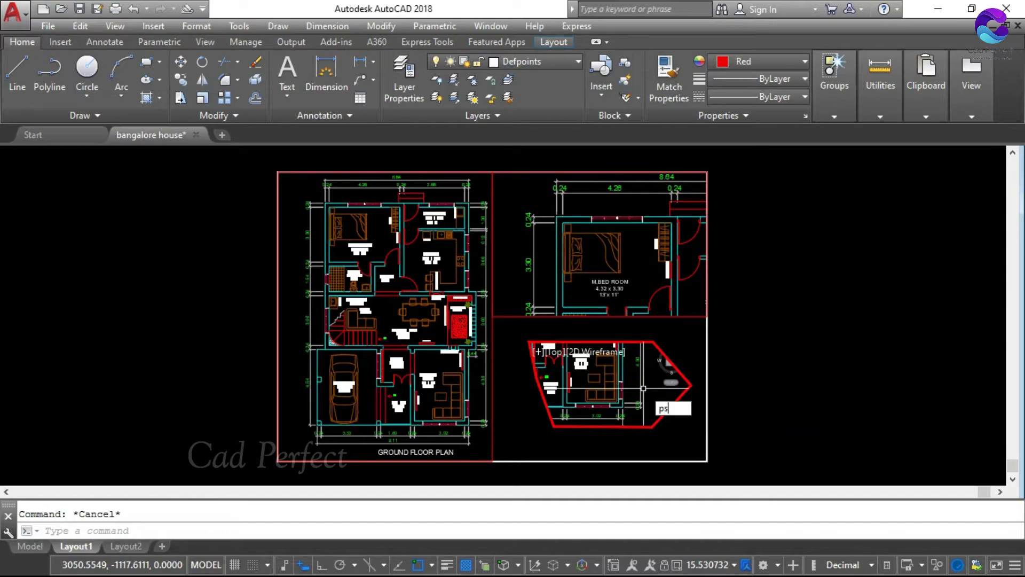
pyautogui.press('Return')
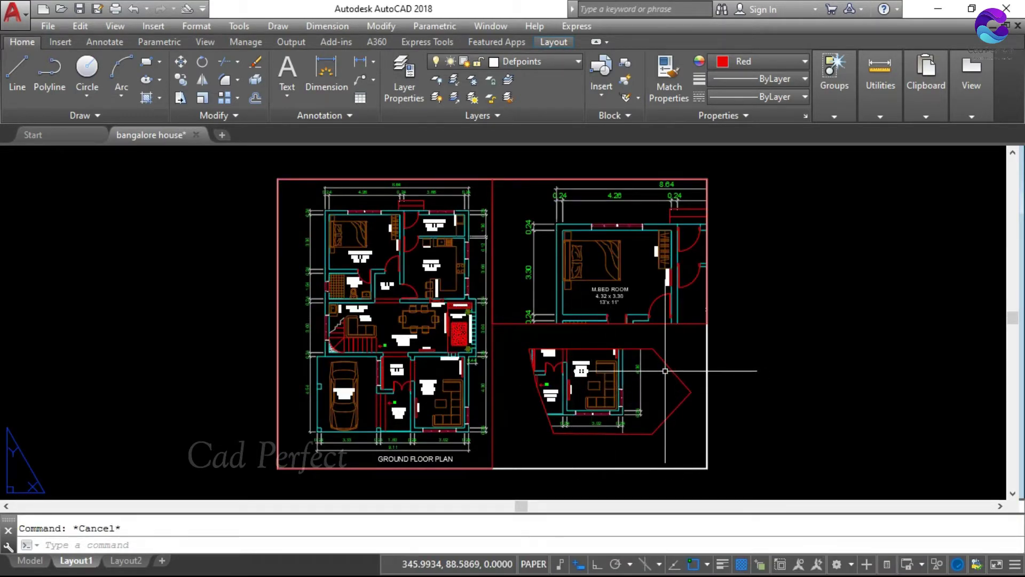
# Step: Grip-stretch the polygonal viewport's pointed right vertex into a straight edge
pyautogui.click(666, 371)
pyautogui.click(769, 291)
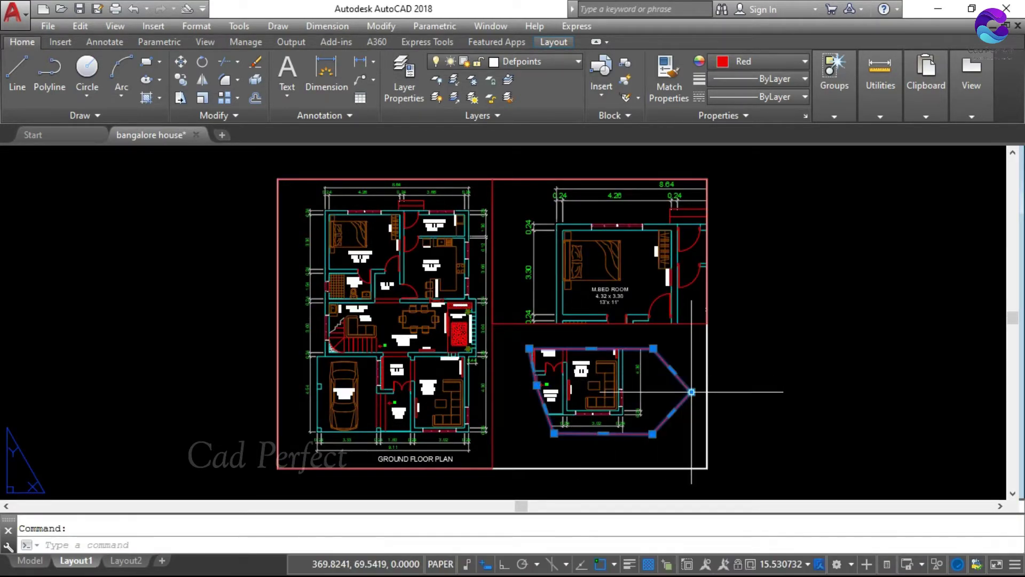
pyautogui.click(692, 392)
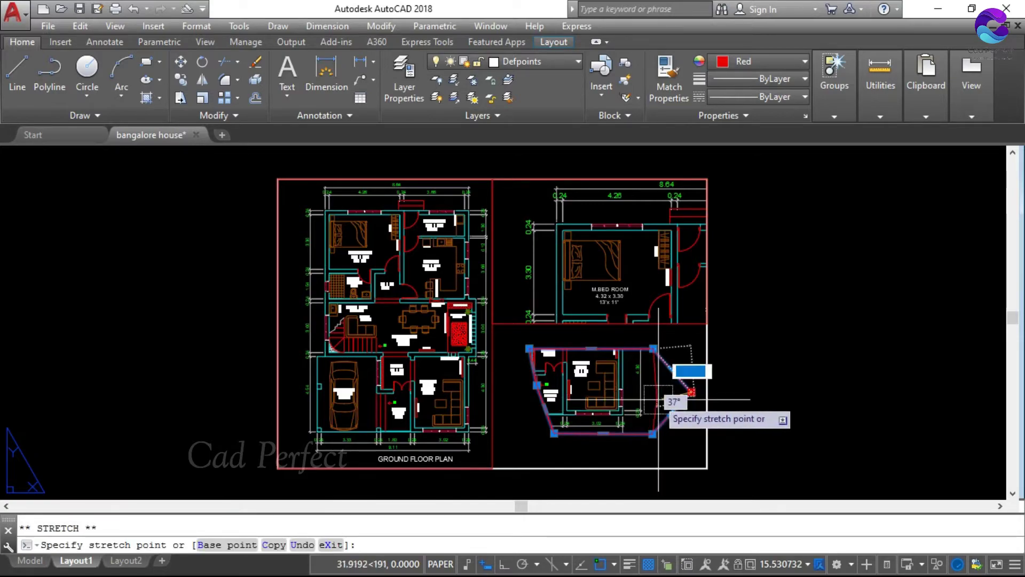
pyautogui.press('F7')
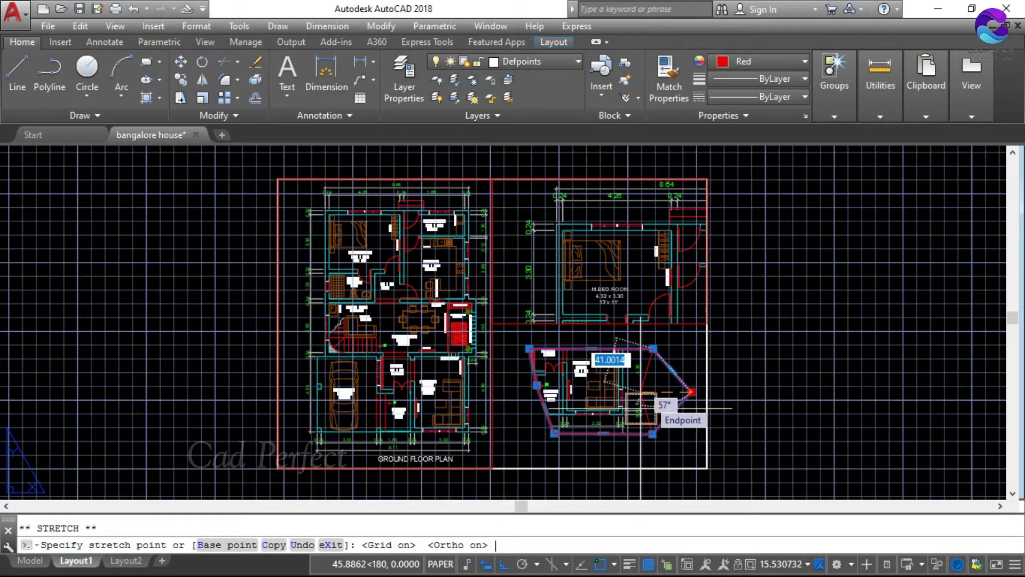
pyautogui.press('F7')
pyautogui.press('F8')
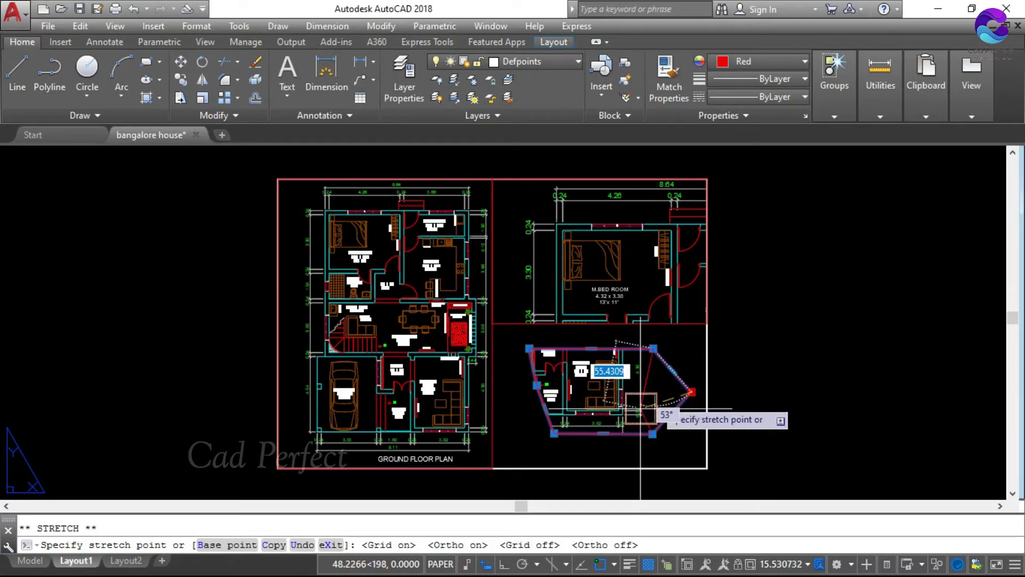
pyautogui.click(652, 434)
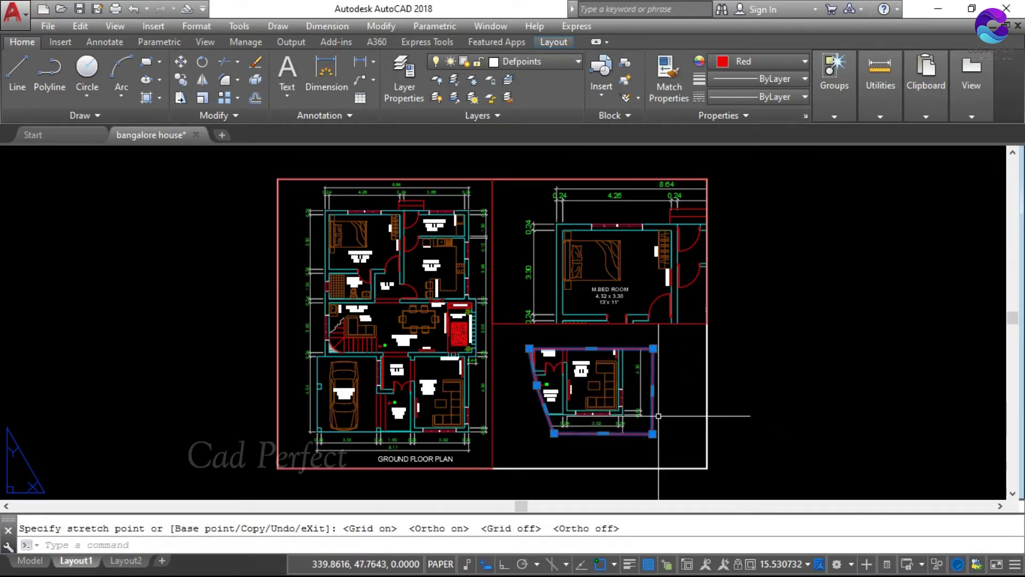
# Step: Raise the viewport's top edge, cancel the left-edge stretch, and show model space
pyautogui.click(592, 348)
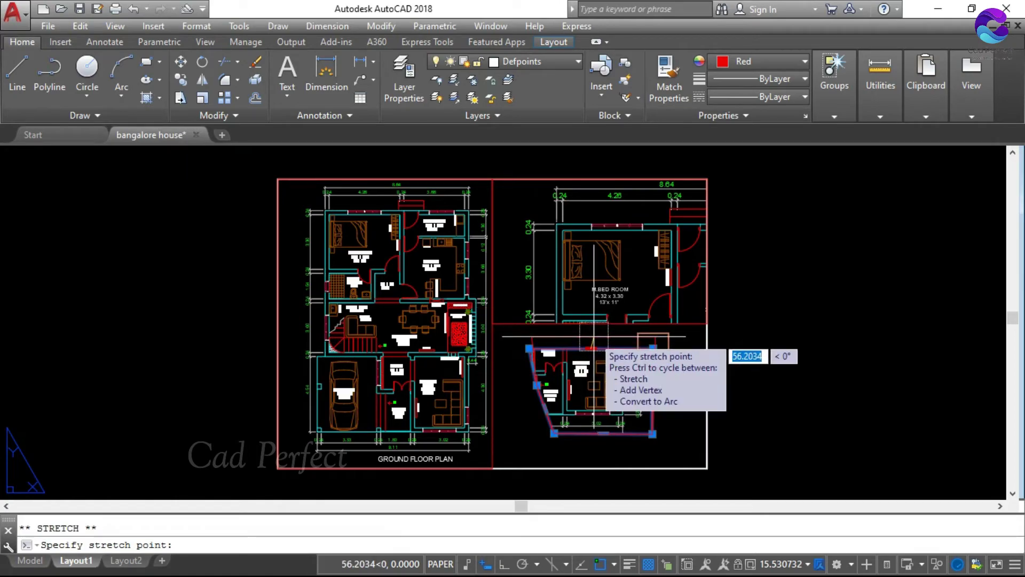
pyautogui.press('F3')
pyautogui.click(593, 336)
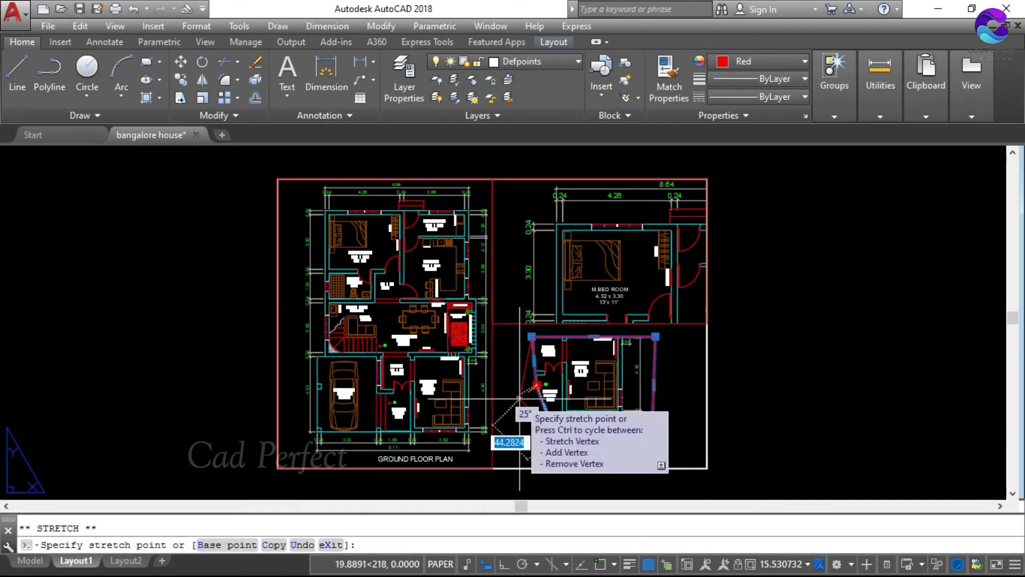
pyautogui.click(536, 385)
pyautogui.press('Escape')
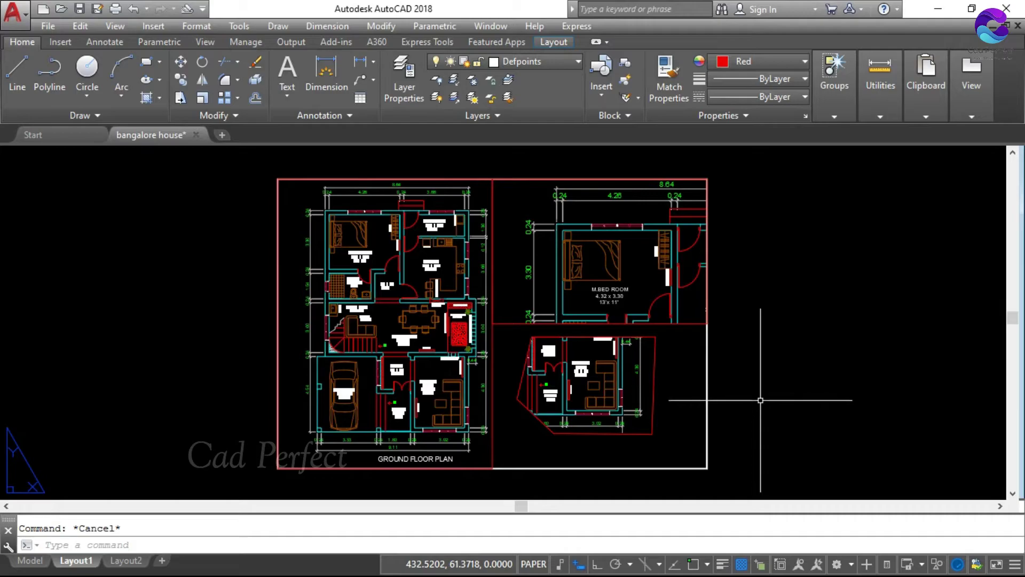
pyautogui.click(30, 564)
# Step: Zoom the model-space plan with the wheel, then return to the Layout1 sheet
pyautogui.scroll(-2, 570, 315)
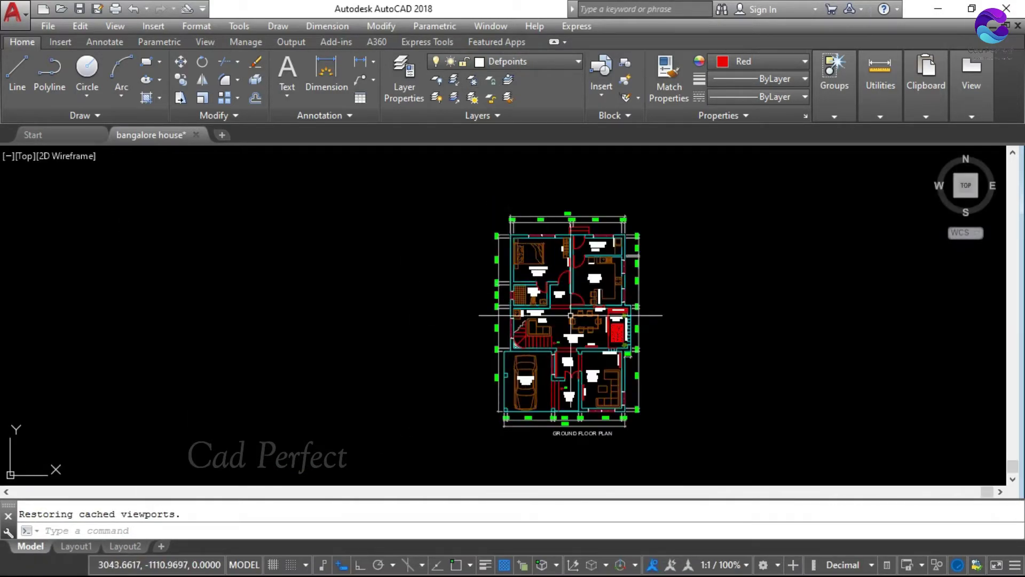
pyautogui.scroll(2, 602, 352)
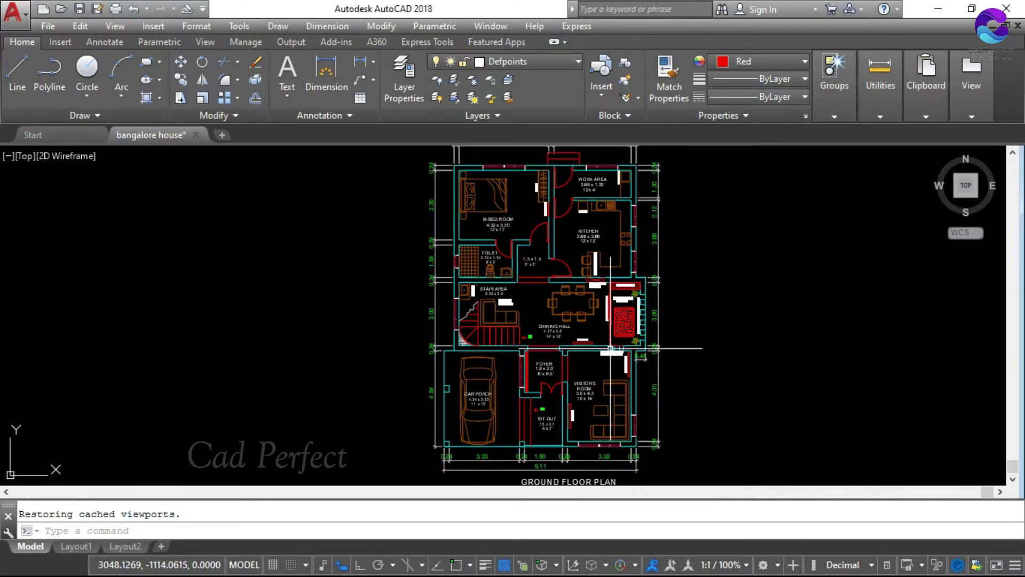
pyautogui.click(69, 544)
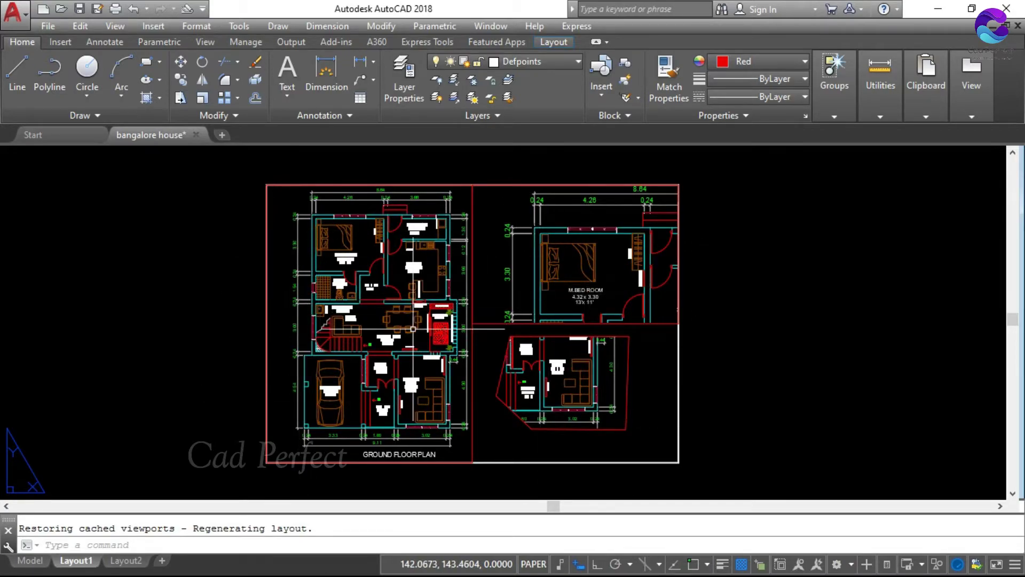
# Step: Activate the ground-floor, bedroom and polygonal viewports in turn, then return to paper space
pyautogui.click(286, 274)
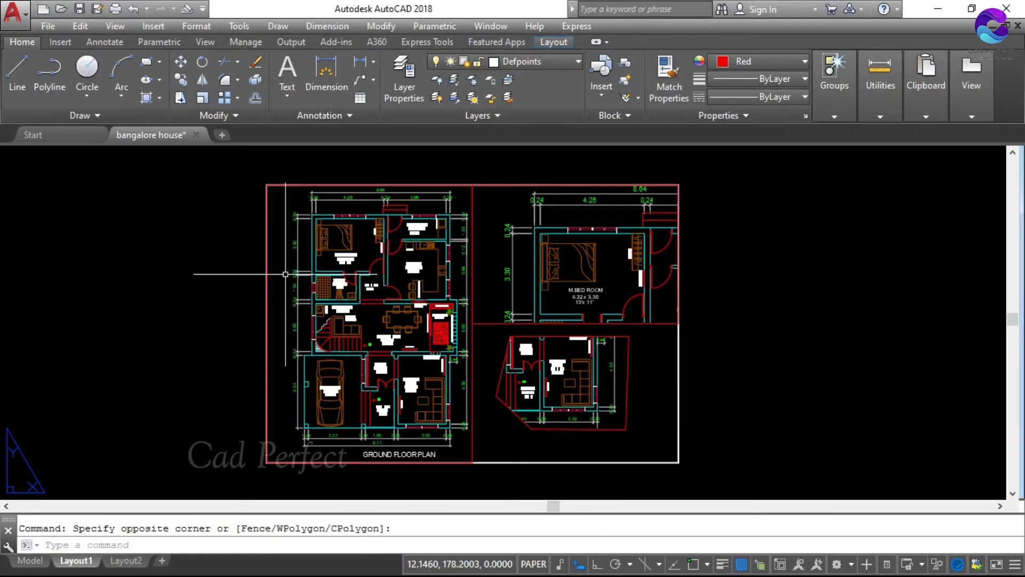
pyautogui.doubleClick(286, 274)
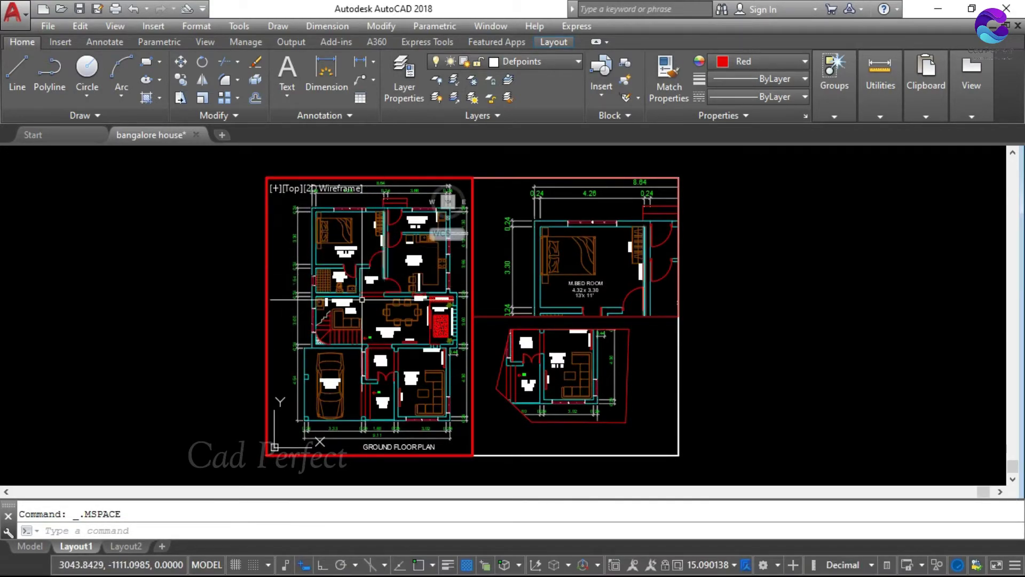
pyautogui.click(505, 253)
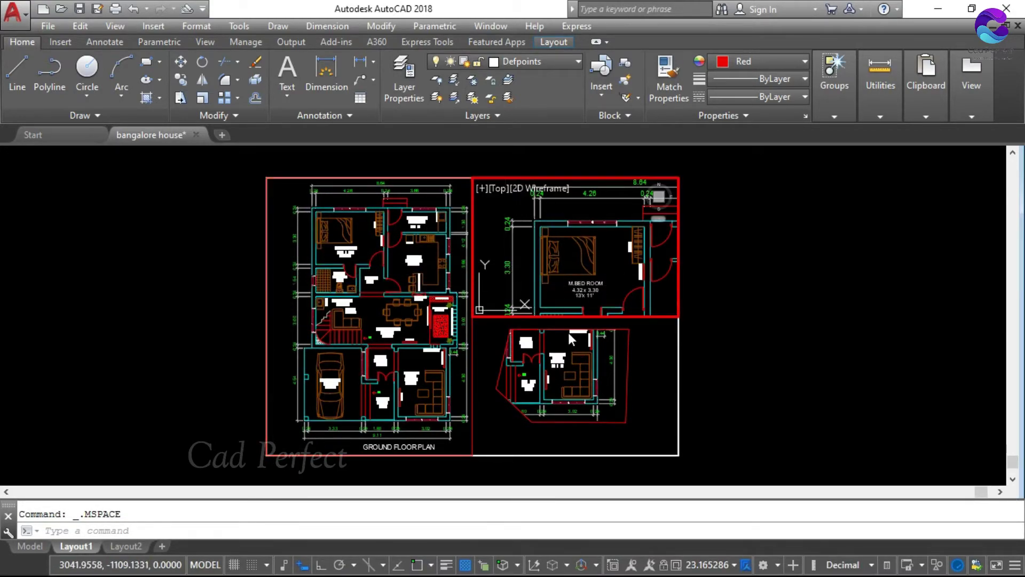
pyautogui.click(559, 377)
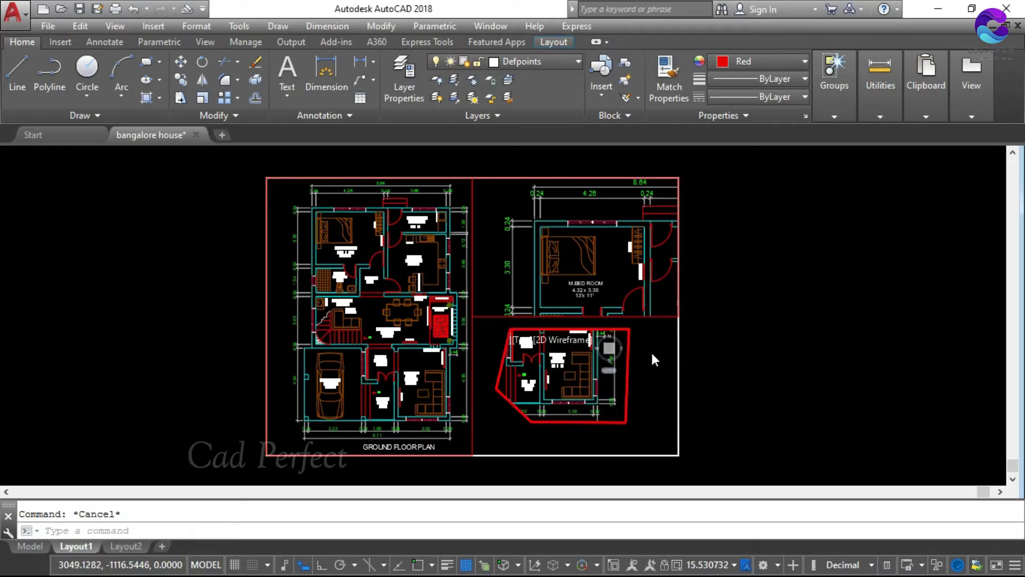
pyautogui.write('ps')
pyautogui.press('Return')
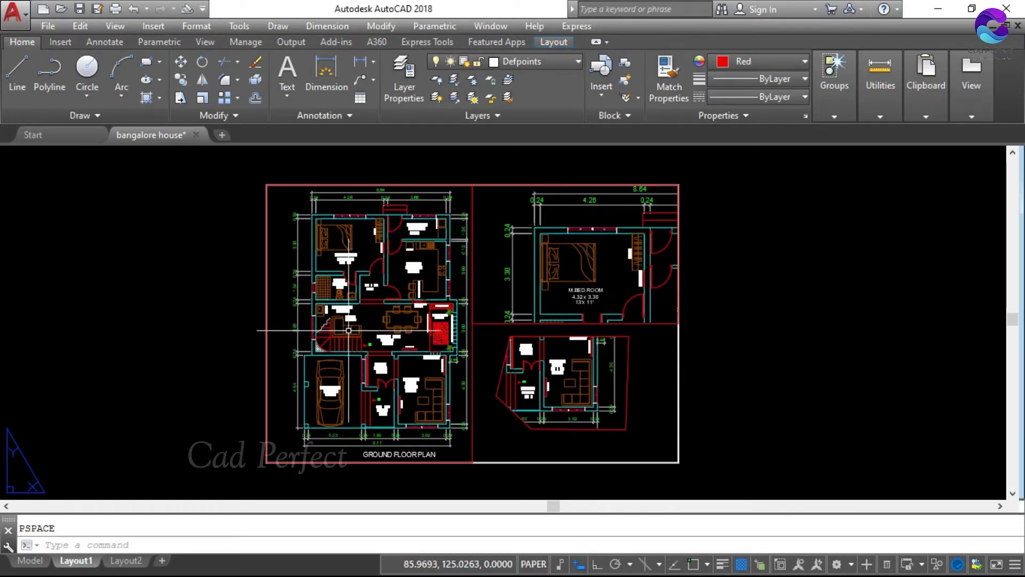
# Step: Window-zoom the ground-floor viewport on the stair area, undo it, and return to paper space
pyautogui.doubleClick(299, 316)
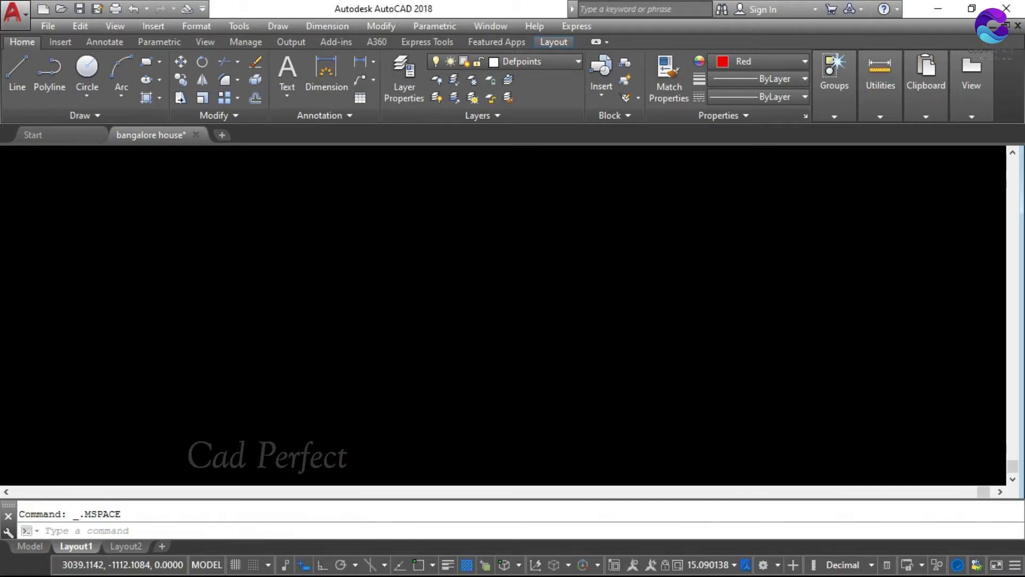
pyautogui.scroll(-4, 309, 361)
pyautogui.scroll(1, 320, 367)
pyautogui.scroll(3, 429, 333)
pyautogui.press('Escape')
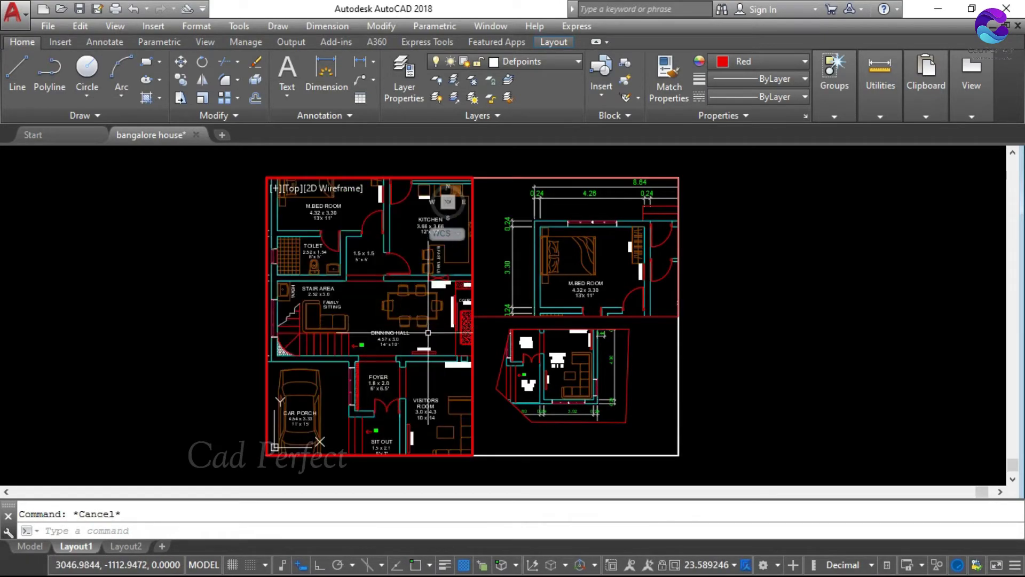
pyautogui.write('z')
pyautogui.press('Return')
pyautogui.click(425, 363)
pyautogui.click(321, 227)
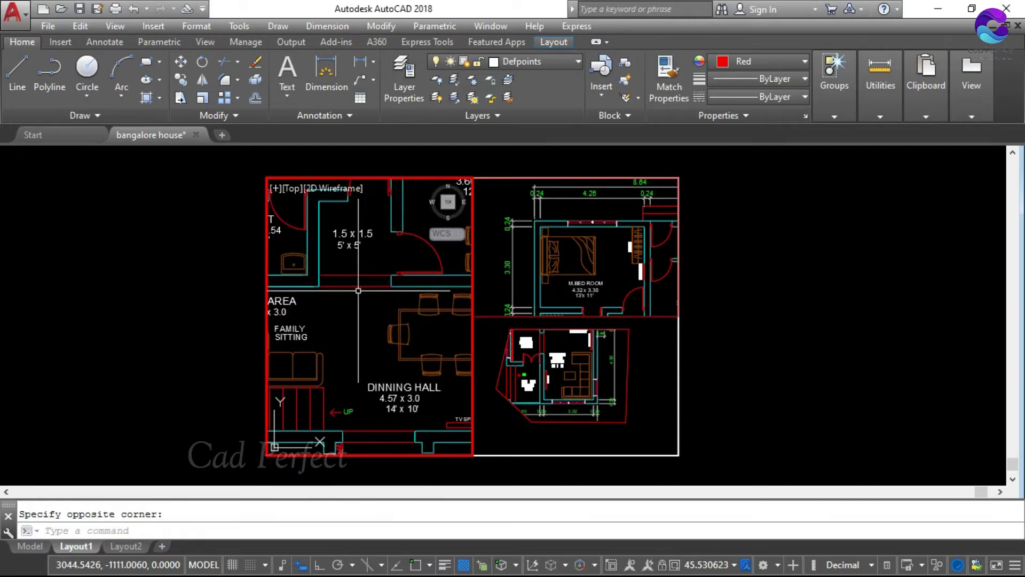
pyautogui.press('Return')
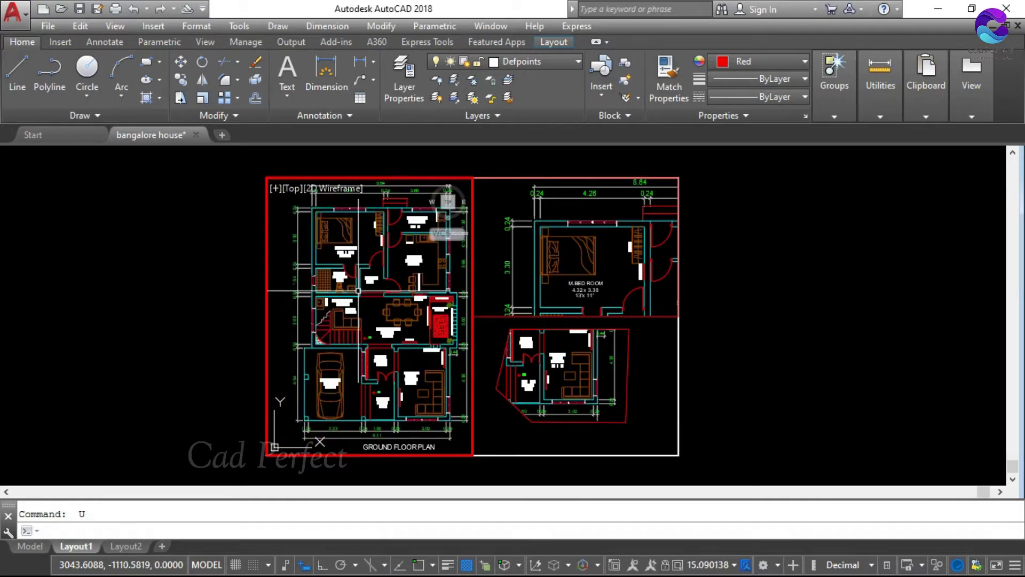
pyautogui.doubleClick(345, 295)
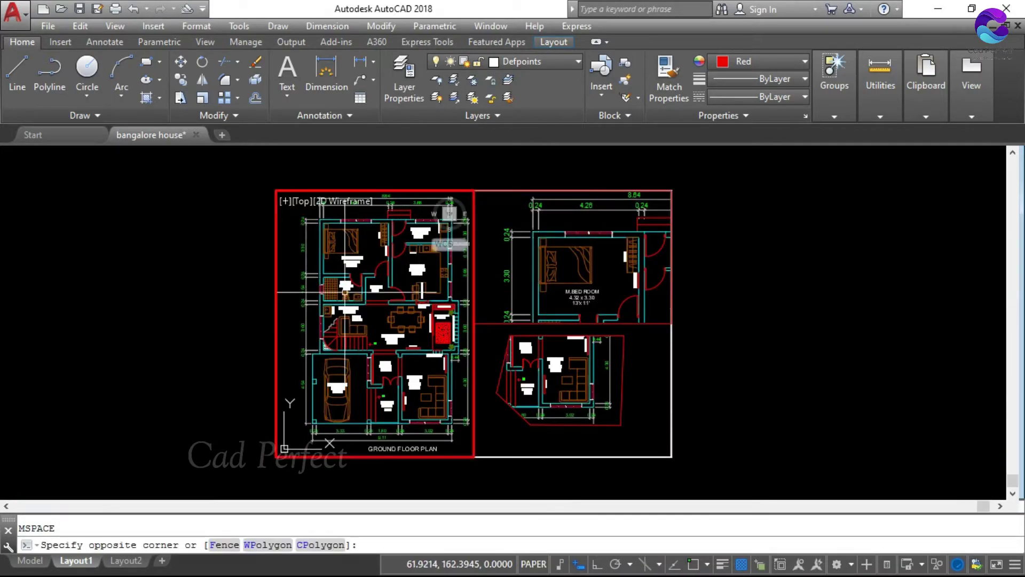
pyautogui.moveTo(433, 272)
pyautogui.write('ps')
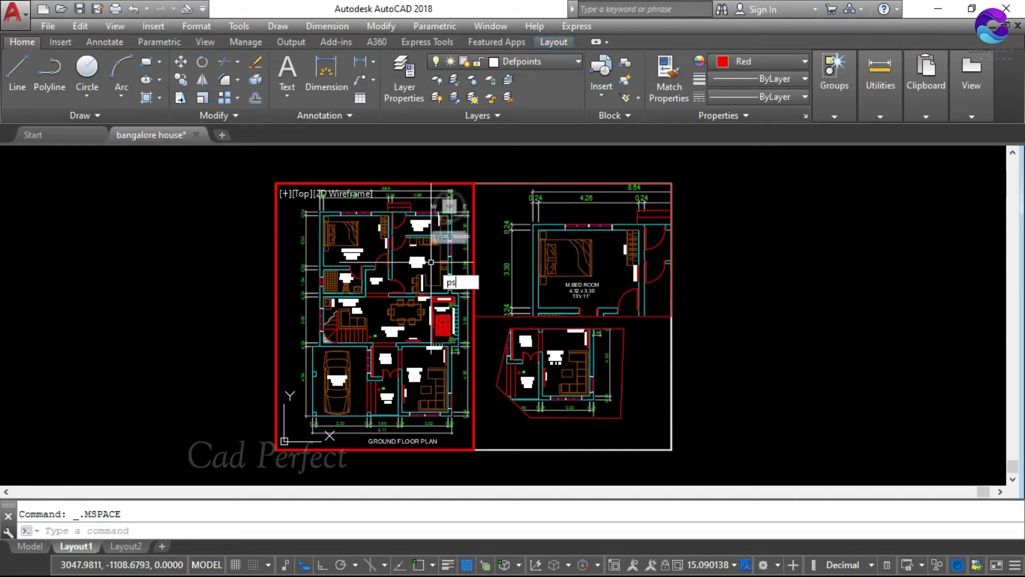
pyautogui.press('Return')
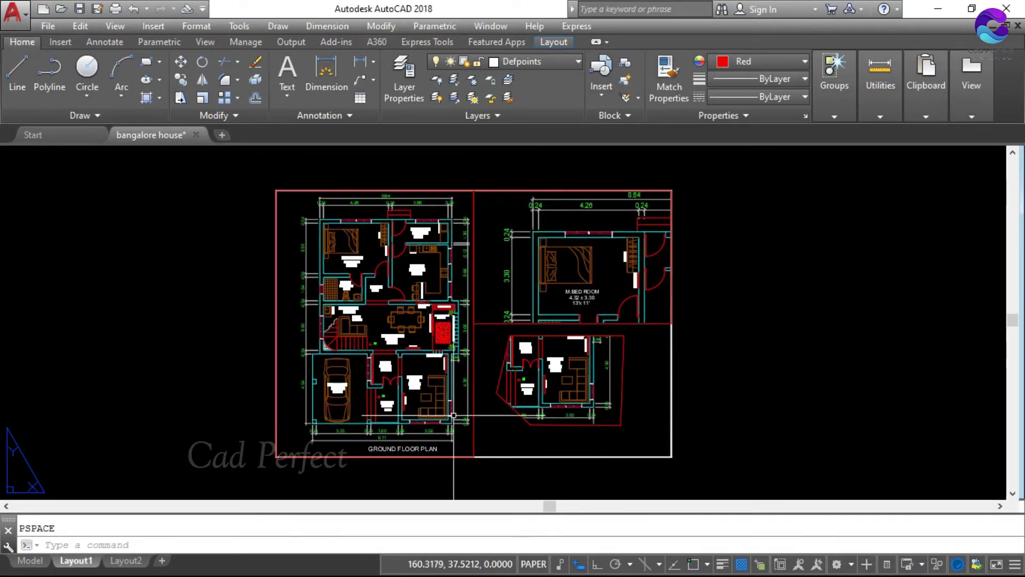
# Step: Set Display Locked to Yes on the left ground-floor viewport and enter it to test
pyautogui.click(473, 437)
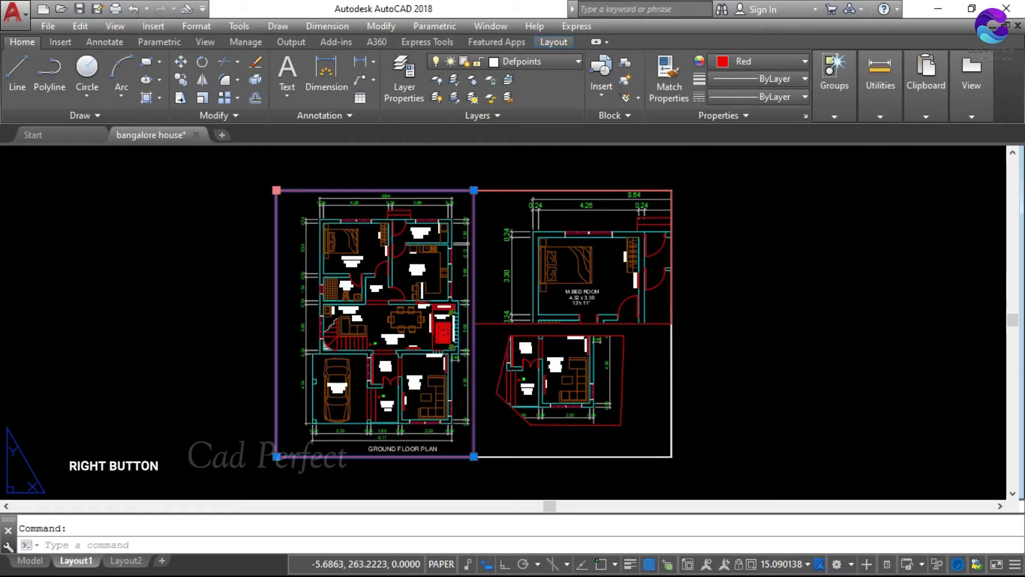
pyautogui.rightClick(276, 190)
pyautogui.moveTo(334, 204)
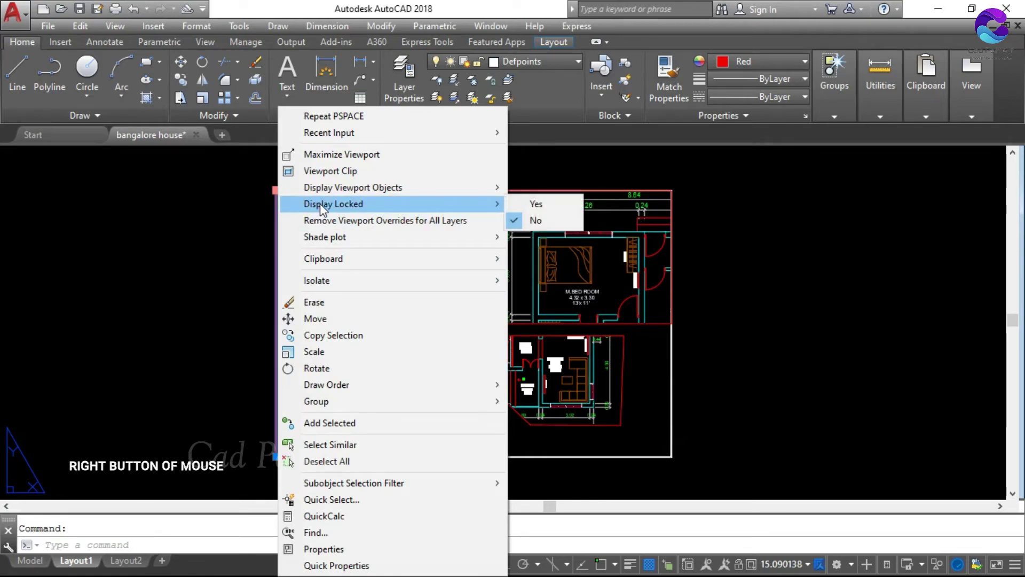
pyautogui.click(538, 204)
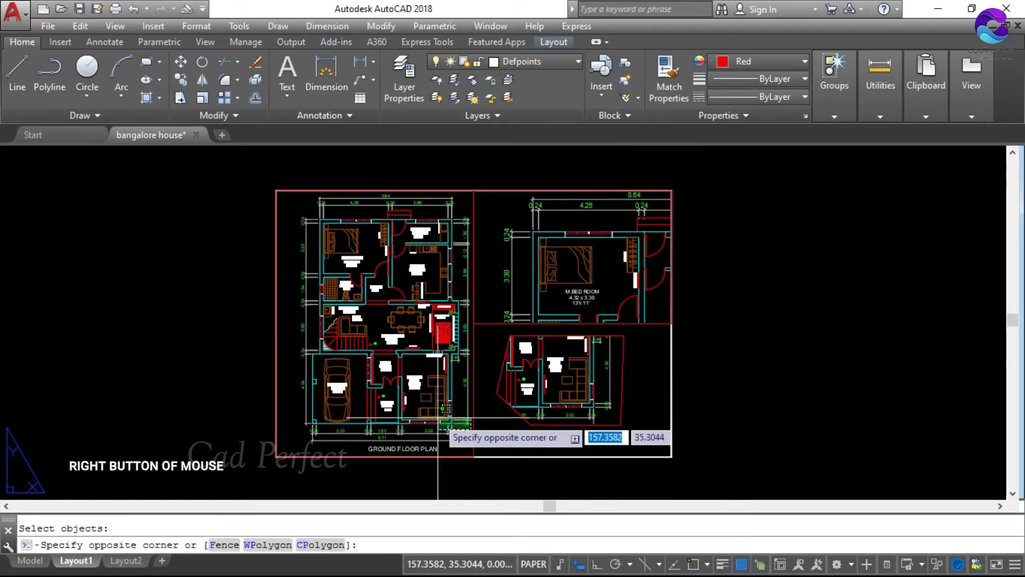
pyautogui.press('Escape')
pyautogui.doubleClick(417, 406)
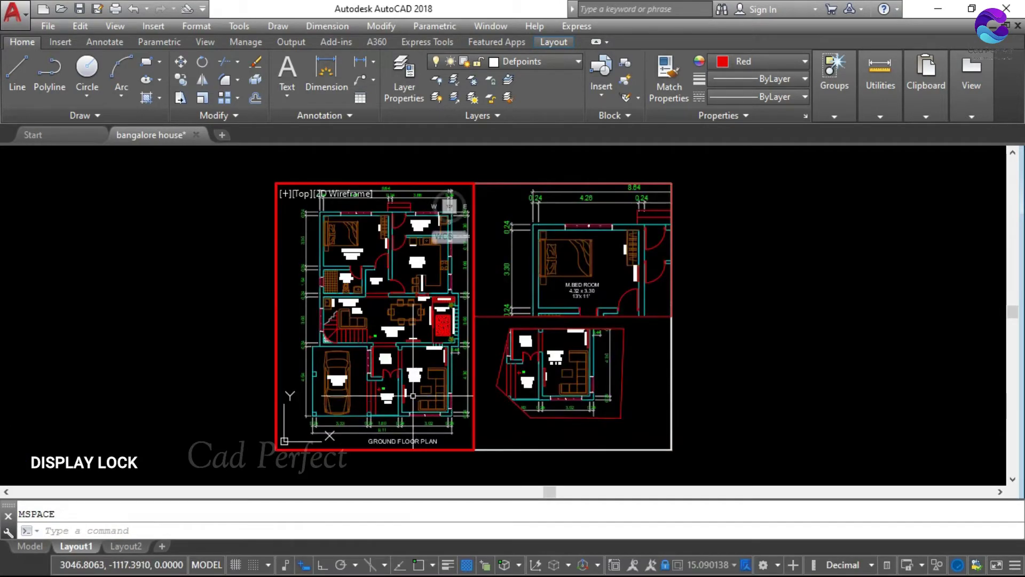
pyautogui.scroll(-2, 355, 302)
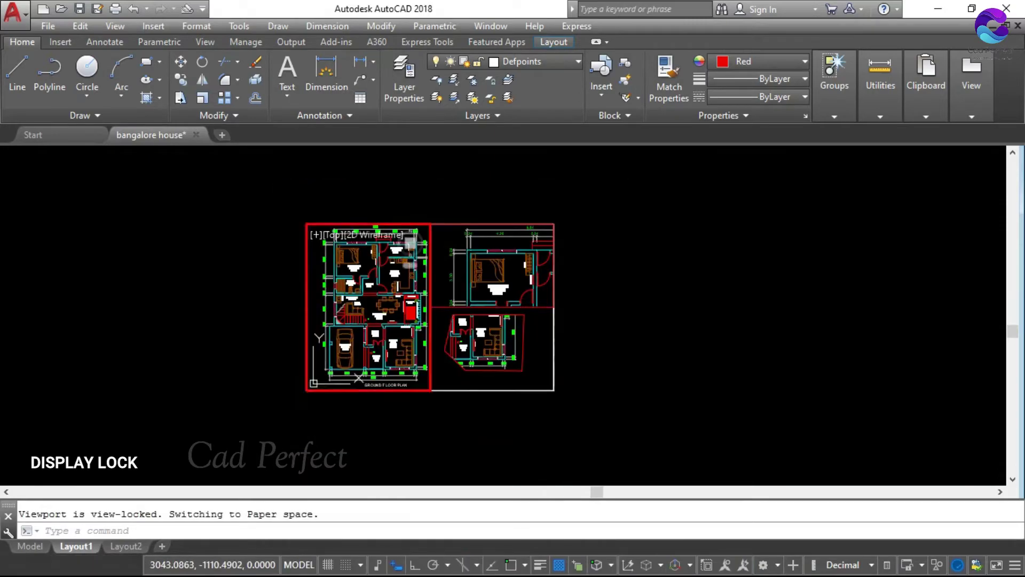
pyautogui.scroll(-1, 355, 301)
pyautogui.scroll(3, 355, 302)
pyautogui.scroll(1, 366, 310)
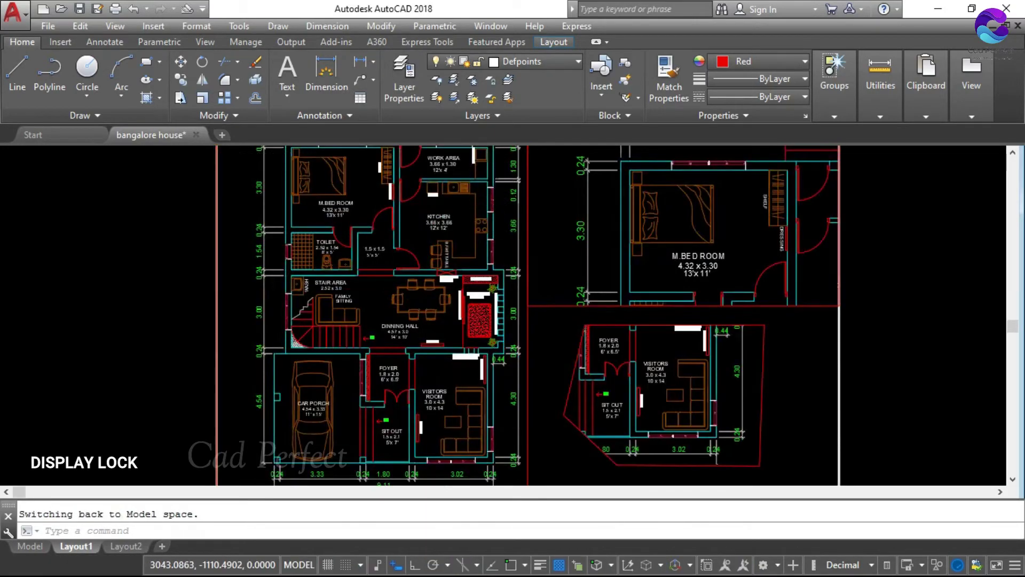
pyautogui.scroll(3, 365, 310)
pyautogui.scroll(2, 365, 310)
pyautogui.scroll(-2, 407, 316)
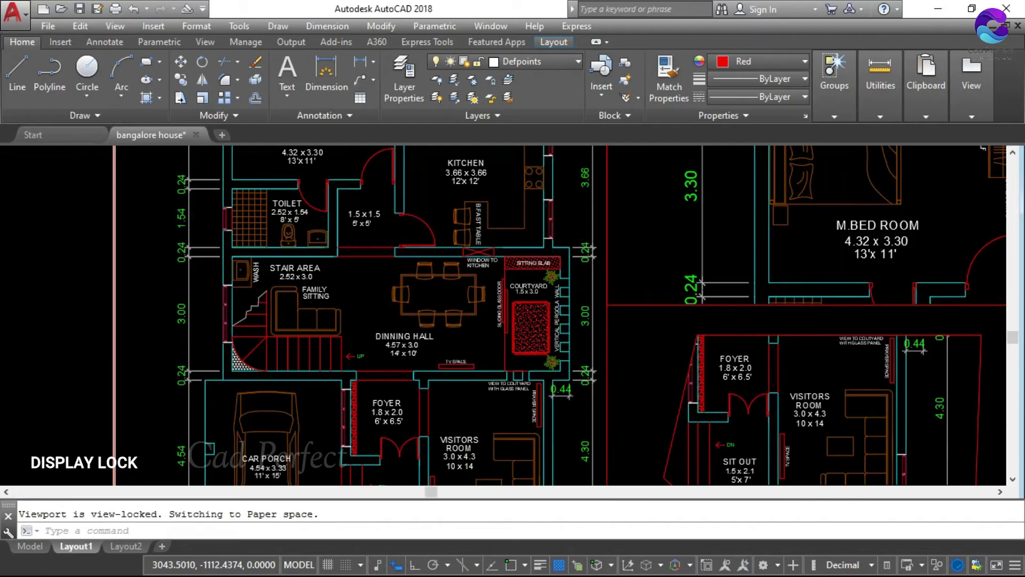
pyautogui.scroll(-2, 408, 316)
pyautogui.scroll(-3, 408, 316)
pyautogui.scroll(-1, 408, 316)
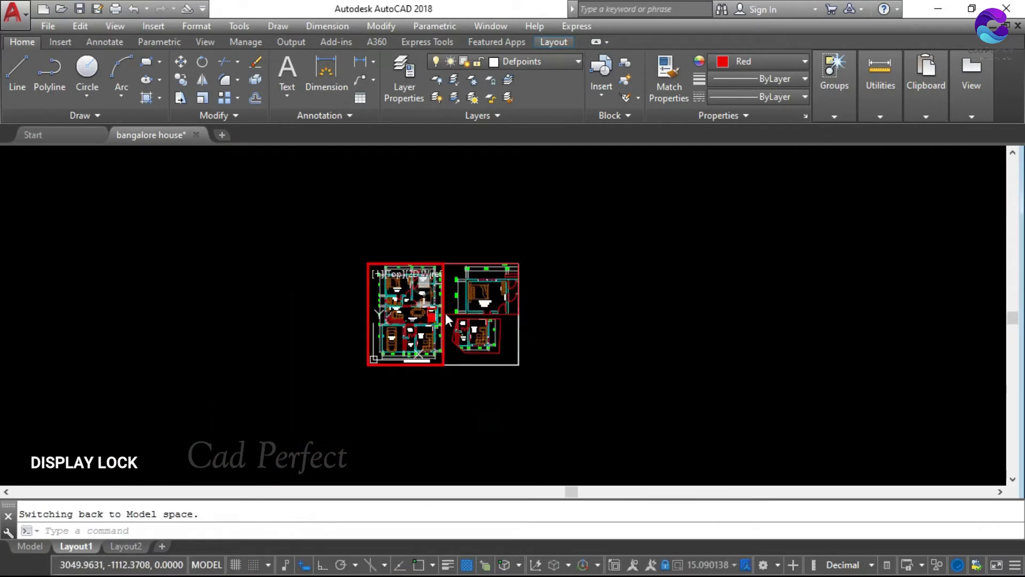
pyautogui.scroll(2, 447, 315)
pyautogui.scroll(2, 448, 305)
pyautogui.scroll(2, 450, 292)
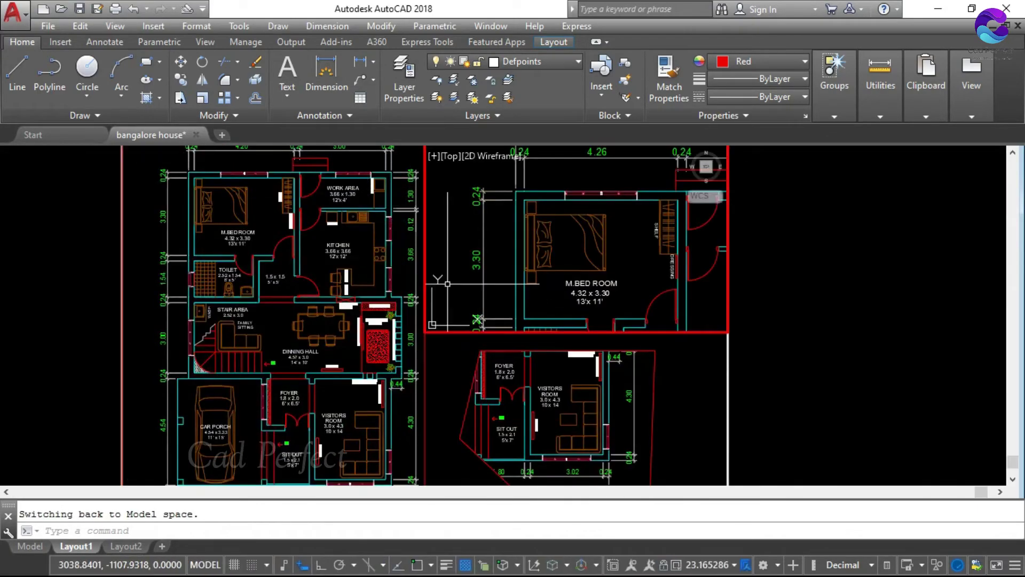
pyautogui.scroll(-1, 454, 284)
pyautogui.scroll(-2, 465, 282)
pyautogui.scroll(3, 480, 281)
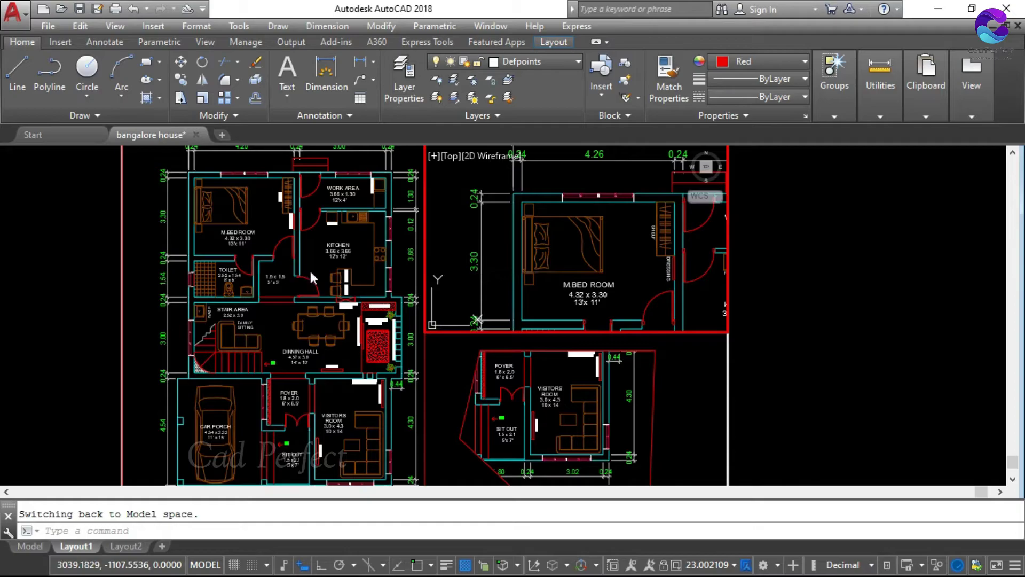
pyautogui.doubleClick(530, 391)
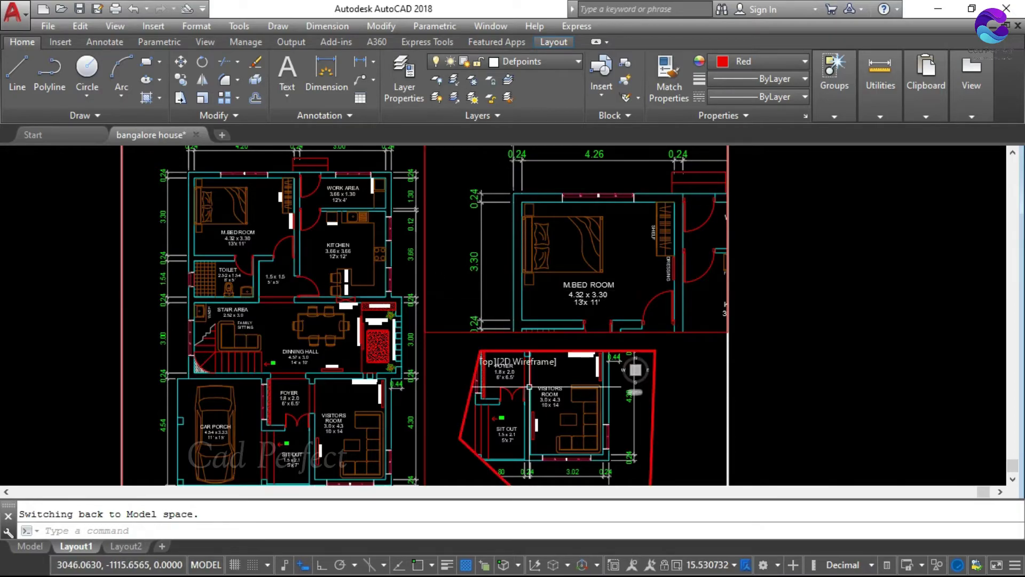
pyautogui.click(547, 261)
pyautogui.press('Return')
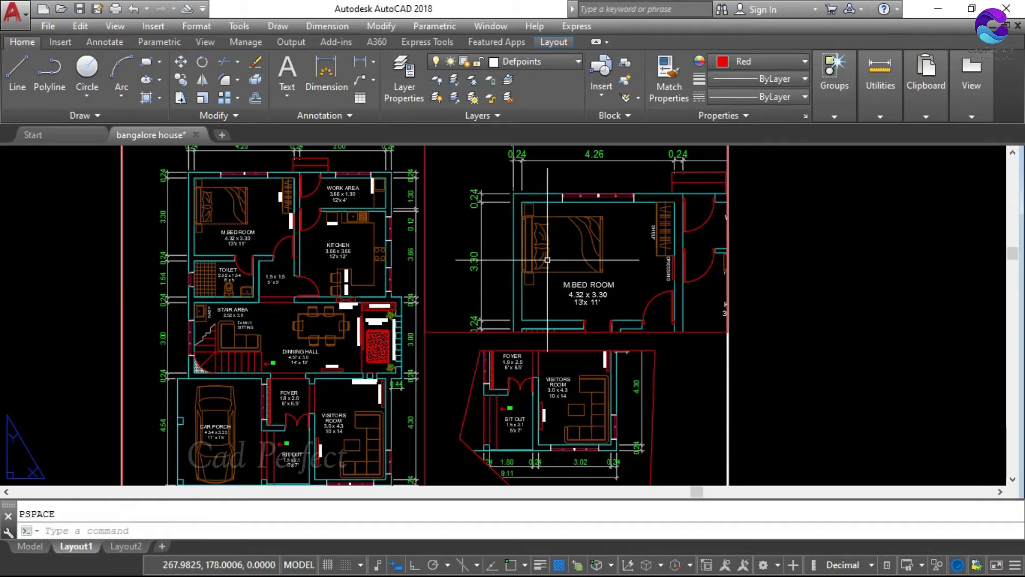
# Step: Set Display Locked to Yes on the upper-right bedroom viewport
pyautogui.click(710, 338)
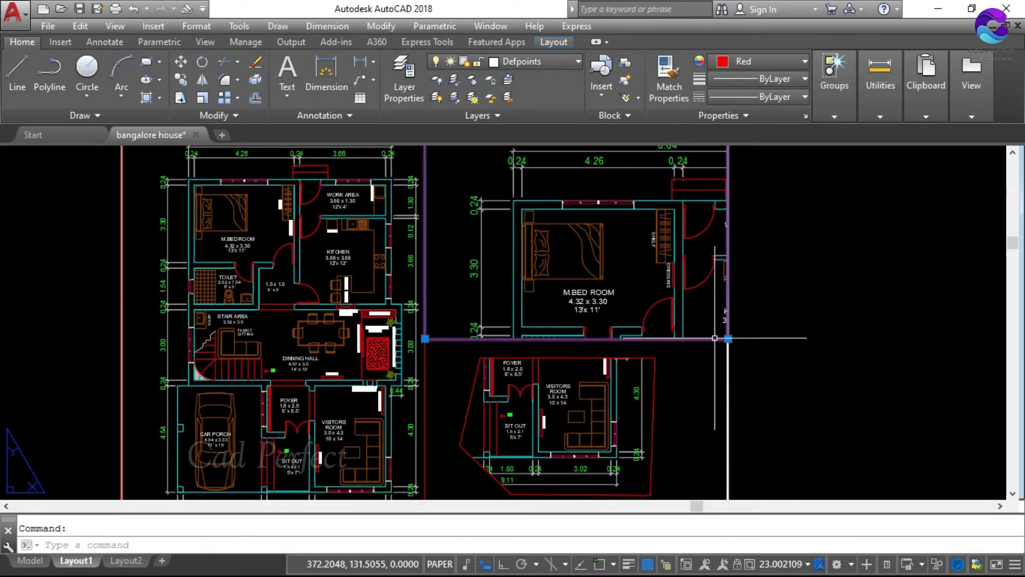
pyautogui.rightClick(729, 338)
pyautogui.moveTo(782, 204)
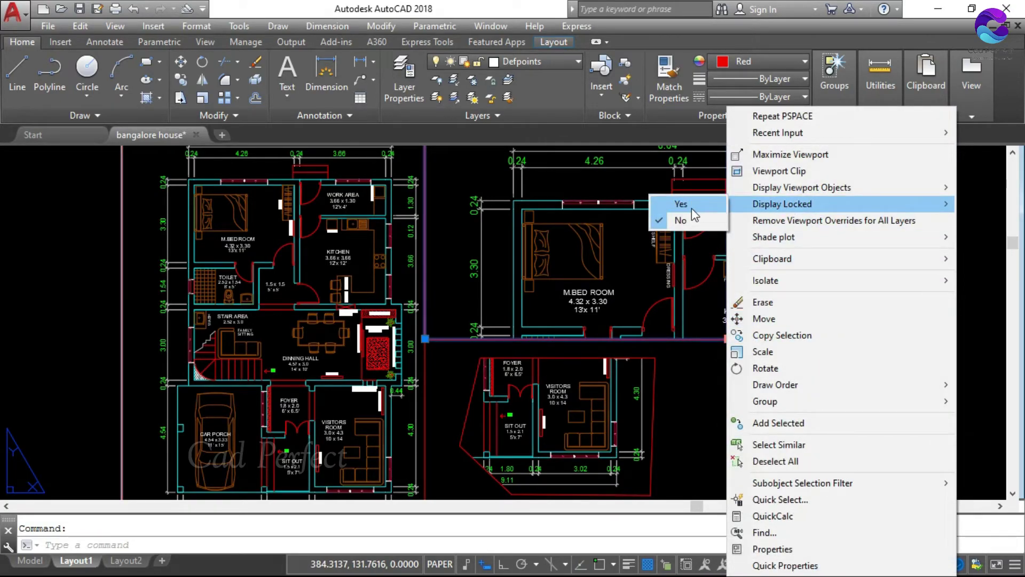
pyautogui.click(681, 204)
pyautogui.scroll(-3, 638, 312)
pyautogui.press('Escape')
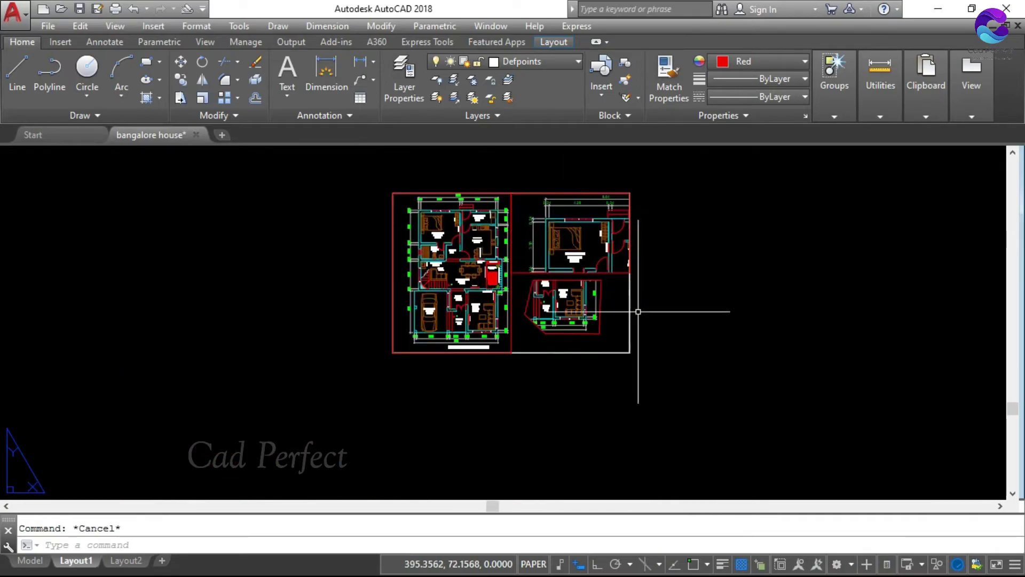
# Step: Window-zoom the sheet in on the floor plan viewports
pyautogui.write('z')
pyautogui.press('Return')
pyautogui.click(657, 359)
pyautogui.click(383, 181)
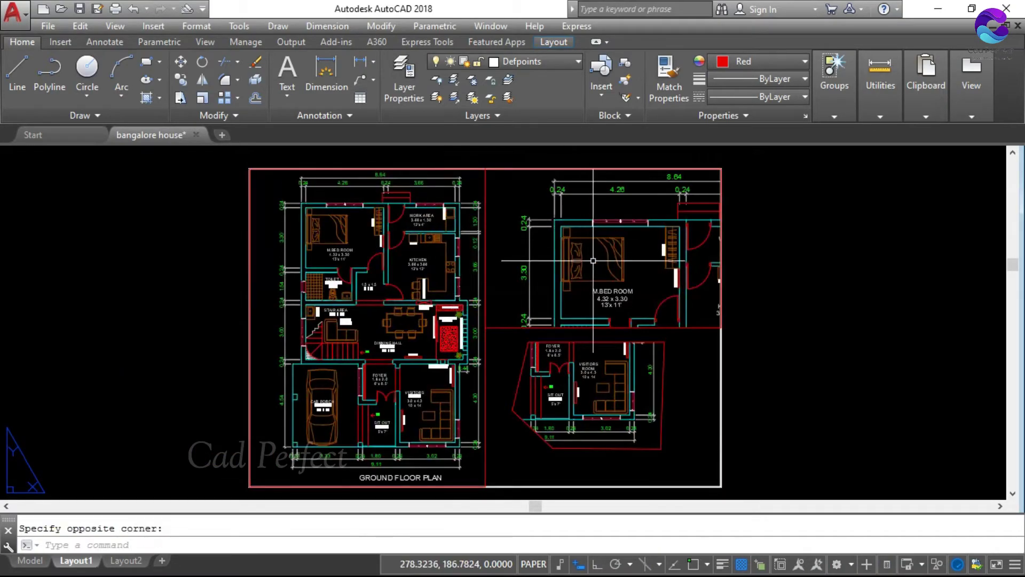
pyautogui.press('Return')
# Step: Scroll inside the bedroom viewport to confirm its view stays locked, then return to paper space
pyautogui.scroll(-2, 593, 261)
pyautogui.click(593, 261)
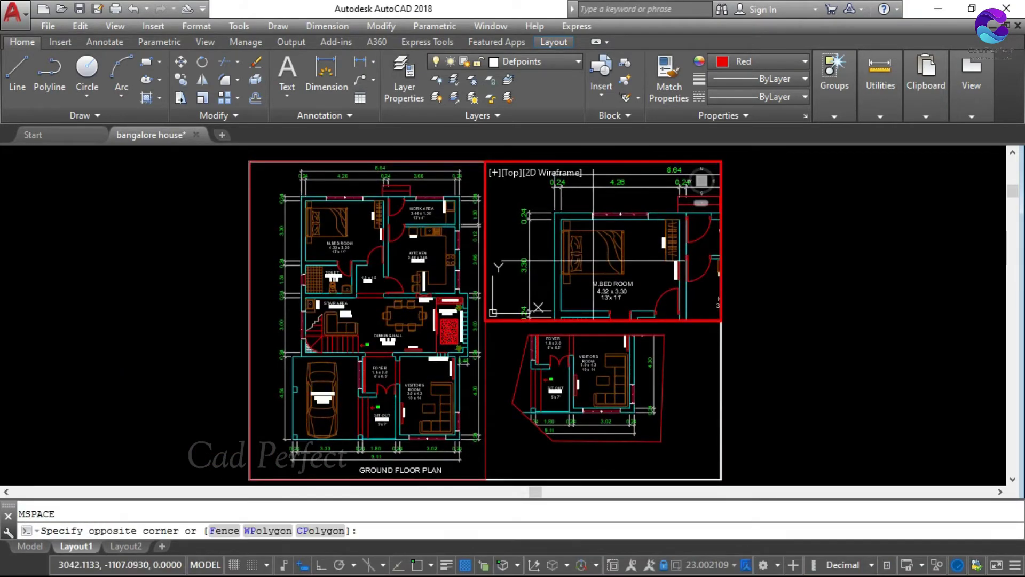
pyautogui.scroll(-2, 579, 289)
pyautogui.scroll(2, 582, 283)
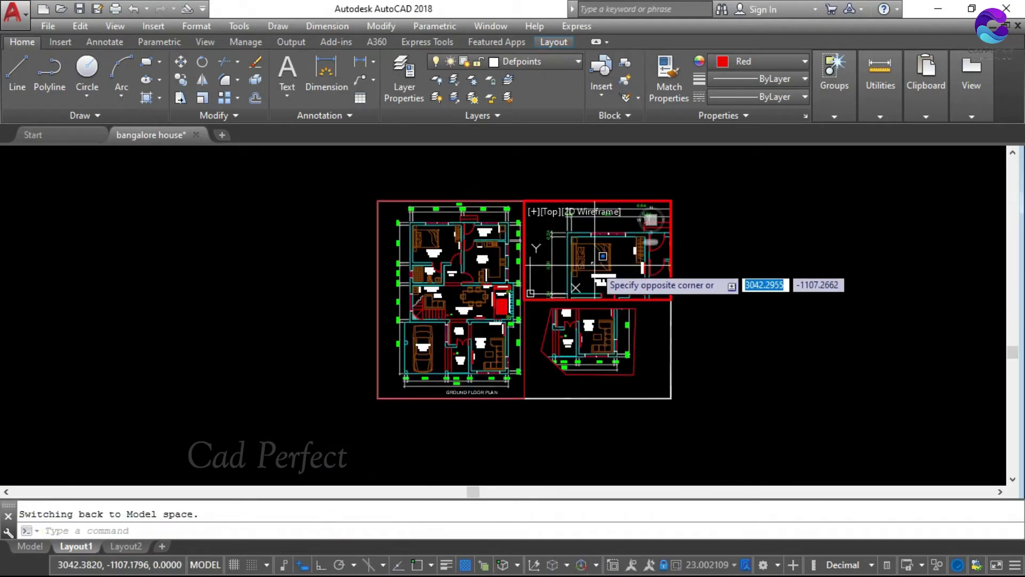
pyautogui.scroll(2, 587, 275)
pyautogui.scroll(3, 594, 264)
pyautogui.click(595, 265)
pyautogui.press('Escape')
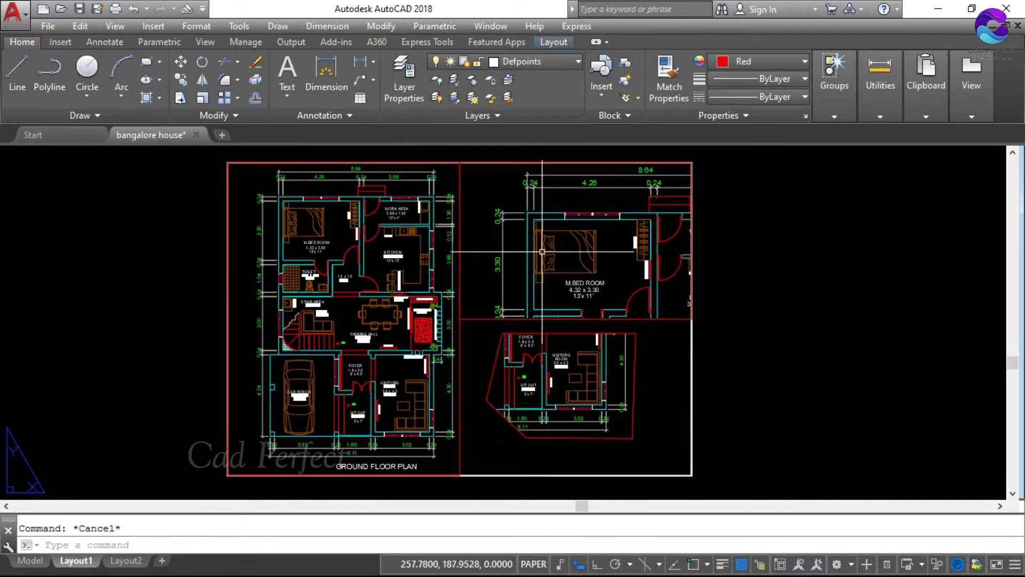
pyautogui.scroll(-2, 540, 253)
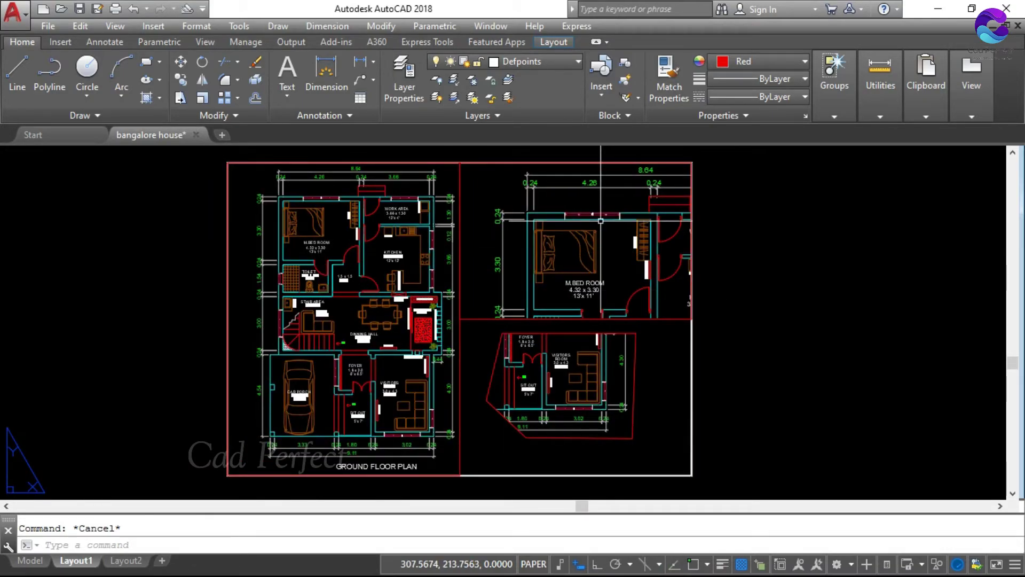
# Step: Lock the lower polygonal viewport using the Layout tab's viewport Lock option
pyautogui.click(554, 41)
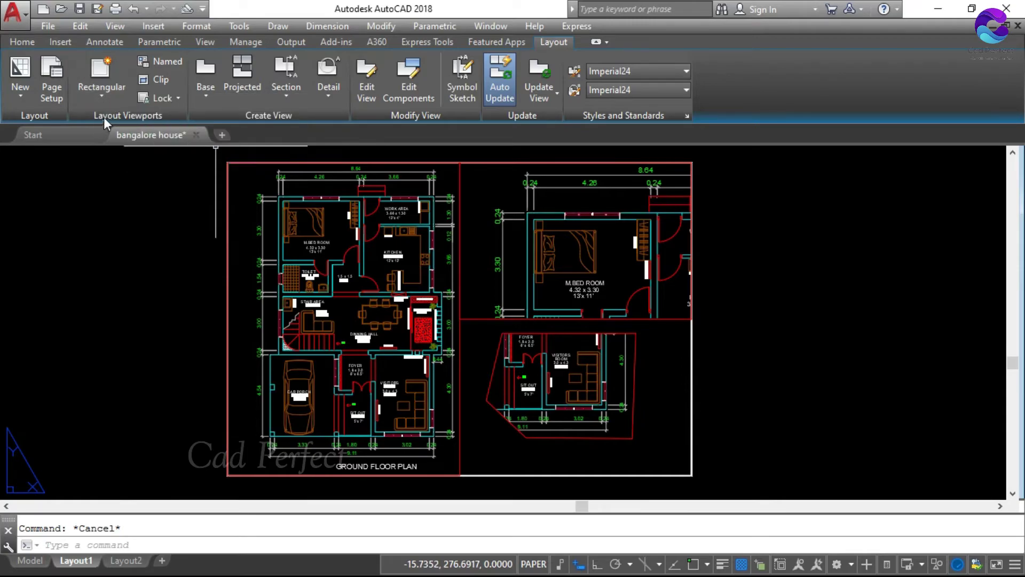
pyautogui.click(179, 98)
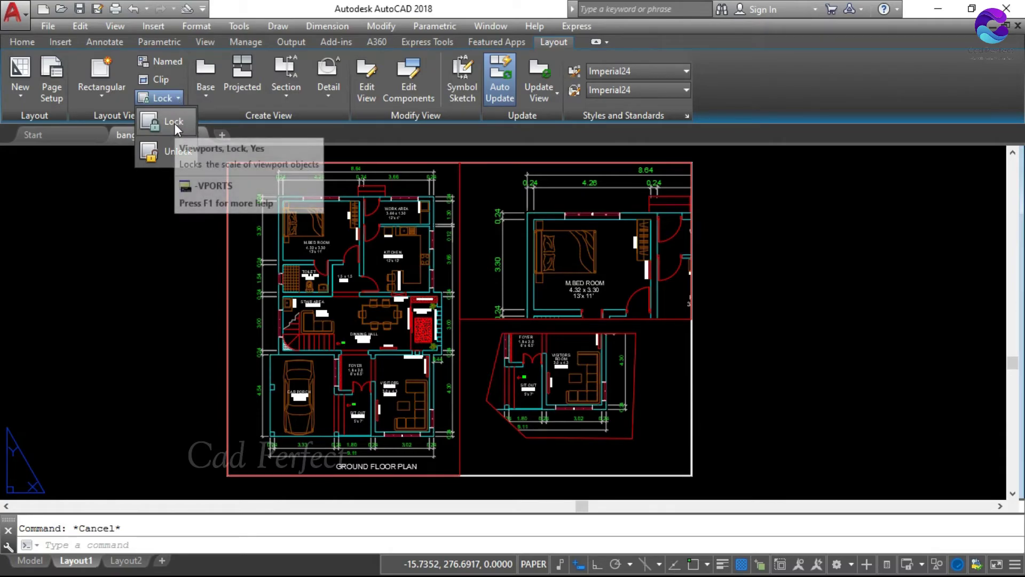
pyautogui.click(174, 126)
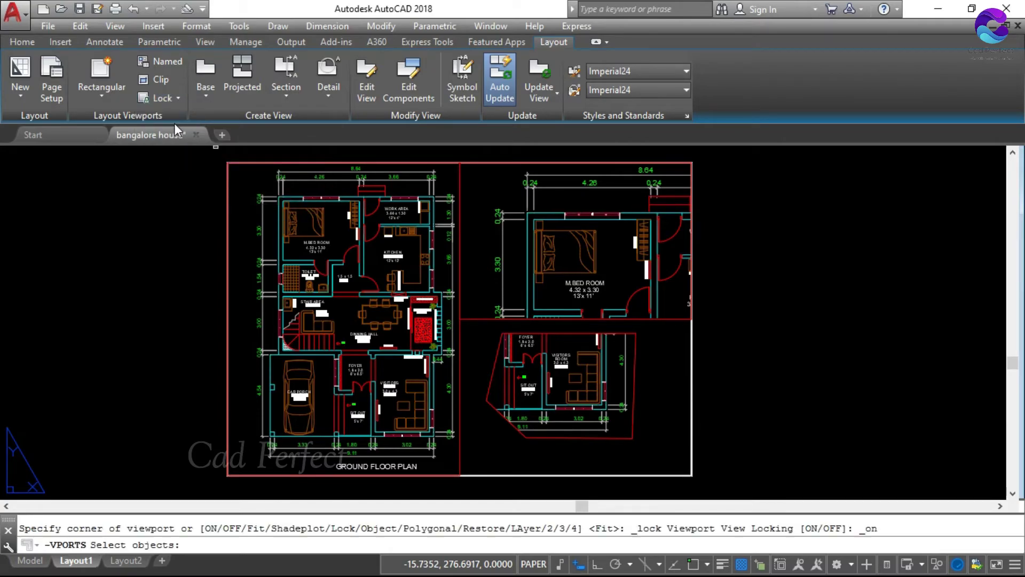
pyautogui.click(634, 374)
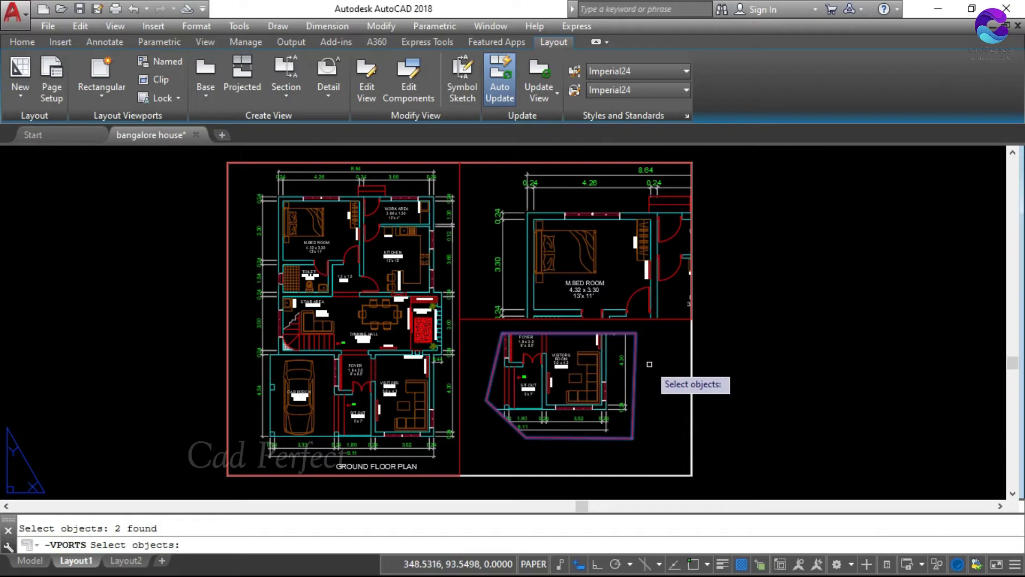
pyautogui.press('Return')
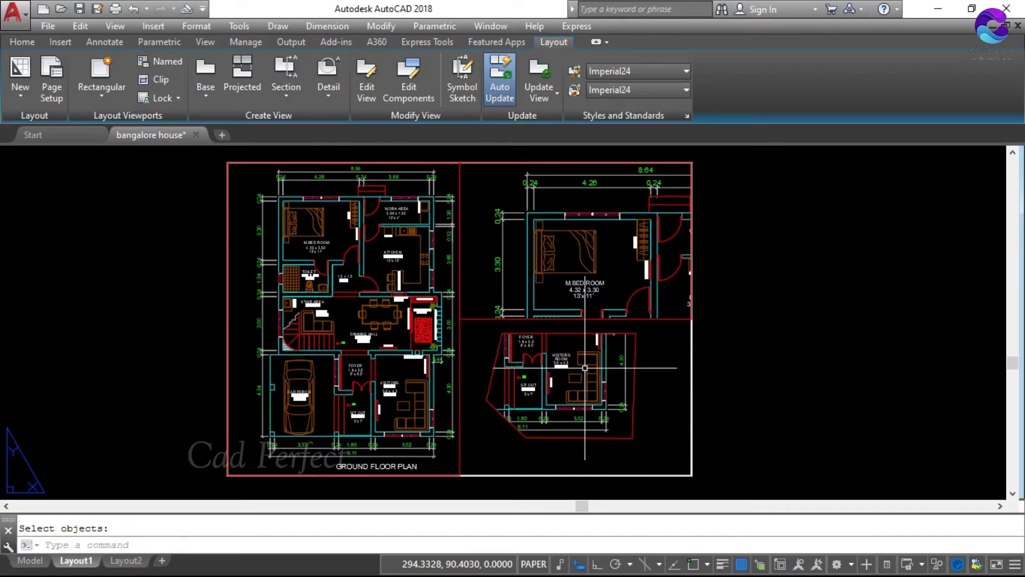
# Step: Enter the polygonal viewport, scroll to test the lock, and return to paper space
pyautogui.write('ms')
pyautogui.press('Return')
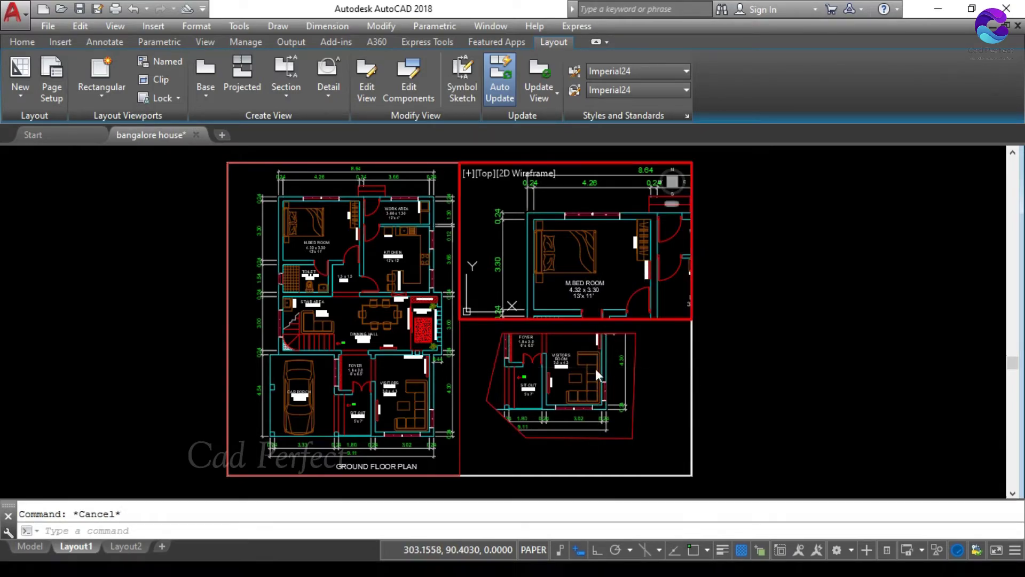
pyautogui.click(595, 368)
pyautogui.scroll(2, 586, 375)
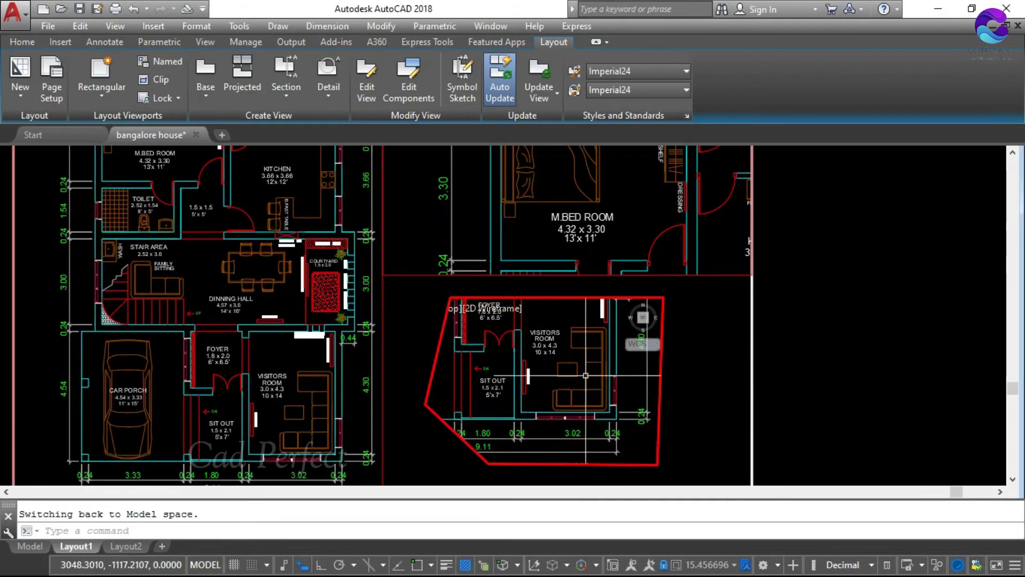
pyautogui.press('Escape')
pyautogui.press('Return')
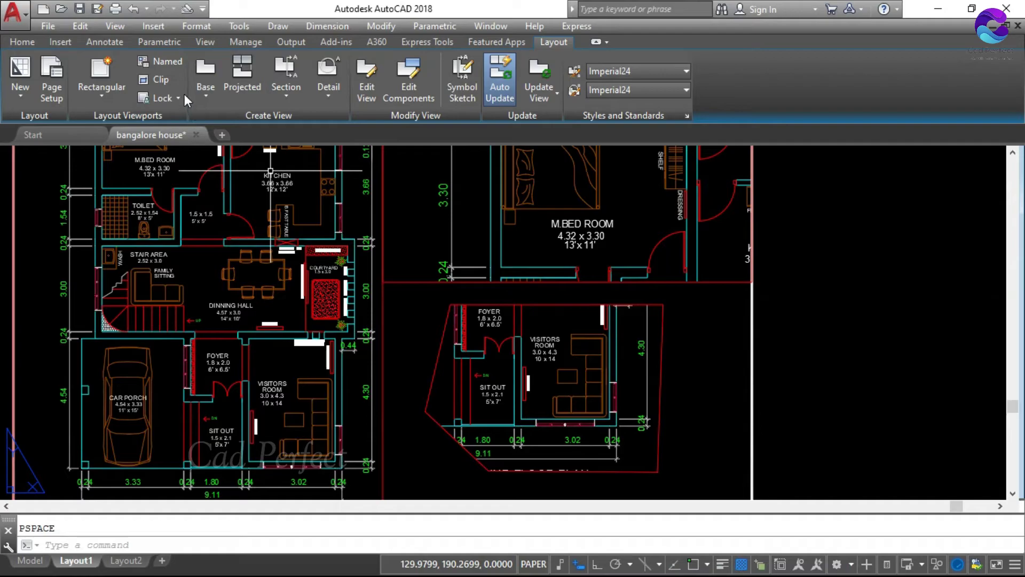
# Step: Unlock the polygonal viewport and try zooming inside it
pyautogui.click(179, 98)
pyautogui.click(184, 158)
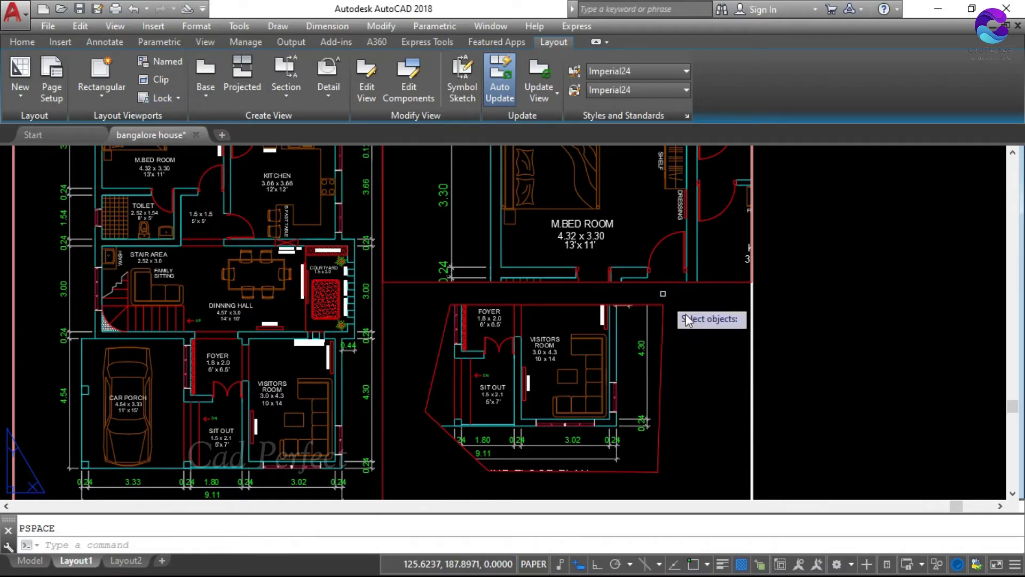
pyautogui.click(663, 331)
pyautogui.press('Return')
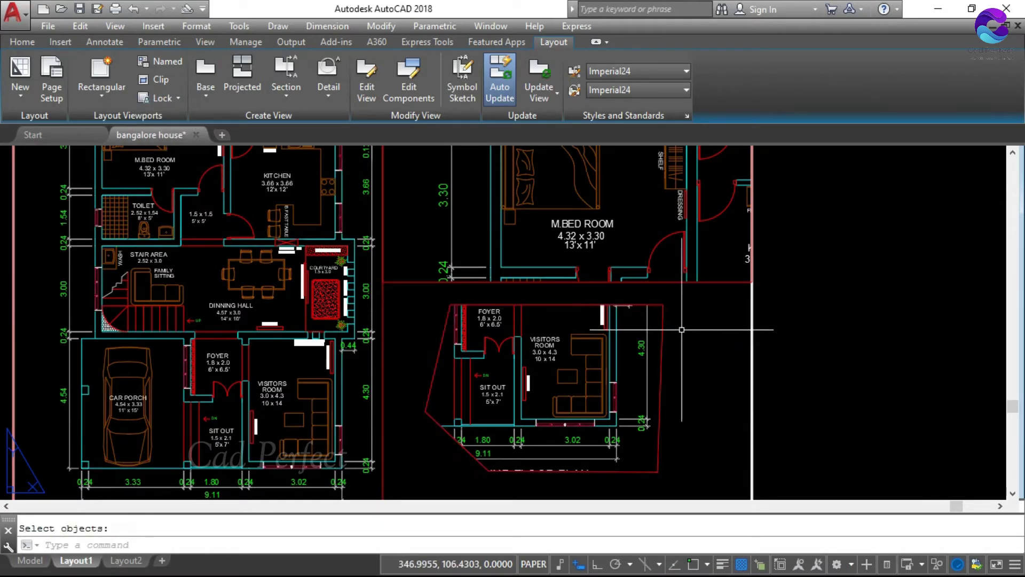
pyautogui.scroll(-5, 578, 362)
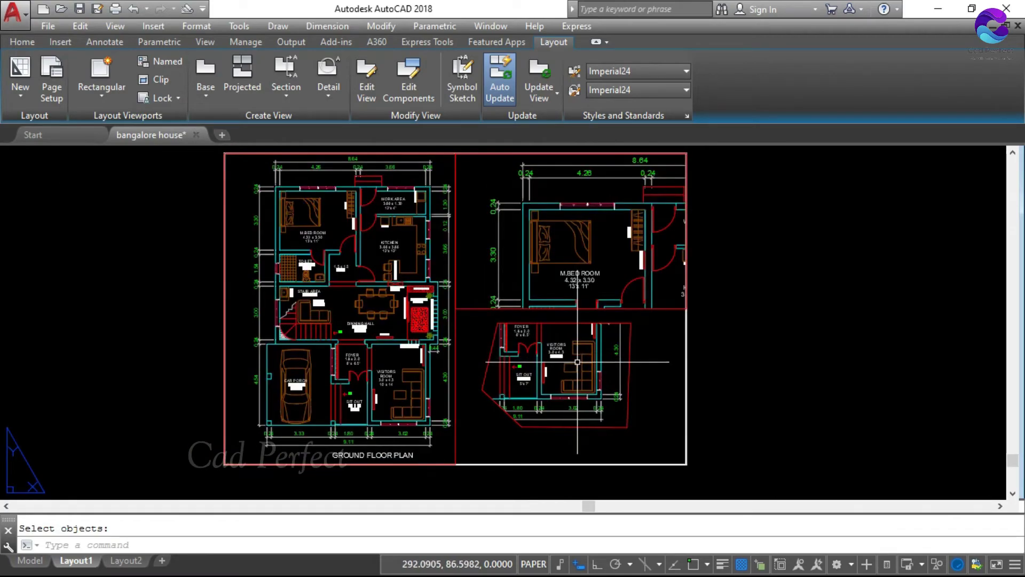
pyautogui.scroll(5, 578, 362)
pyautogui.press('Return')
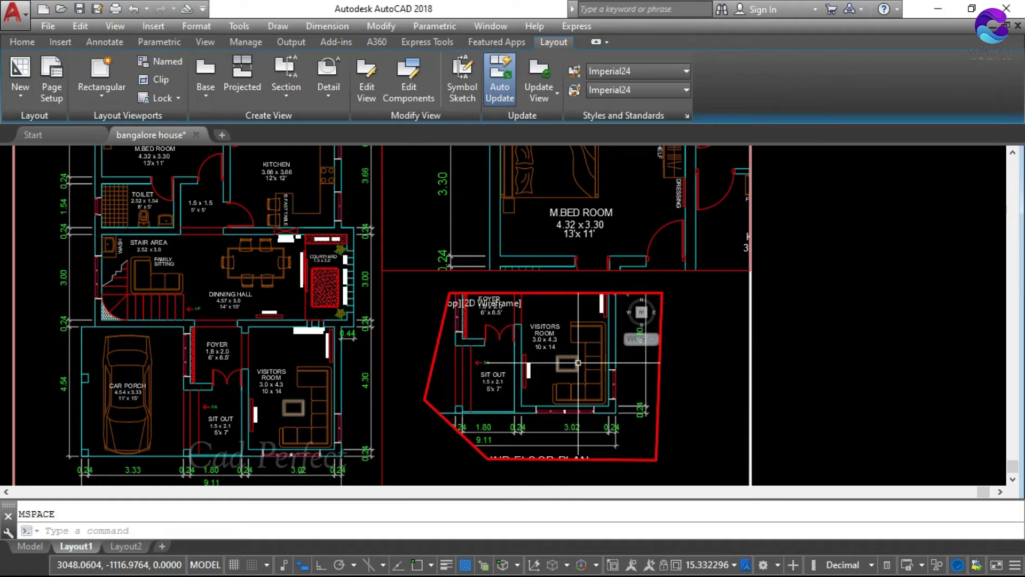
pyautogui.press('Escape')
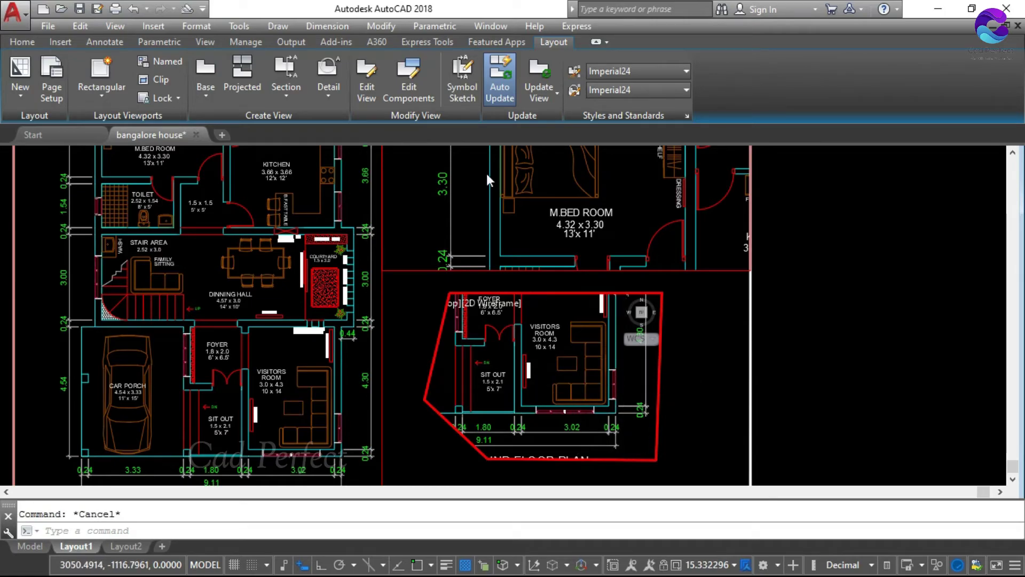
# Step: Lock the polygonal viewport again and go back to paper space with PS
pyautogui.click(178, 97)
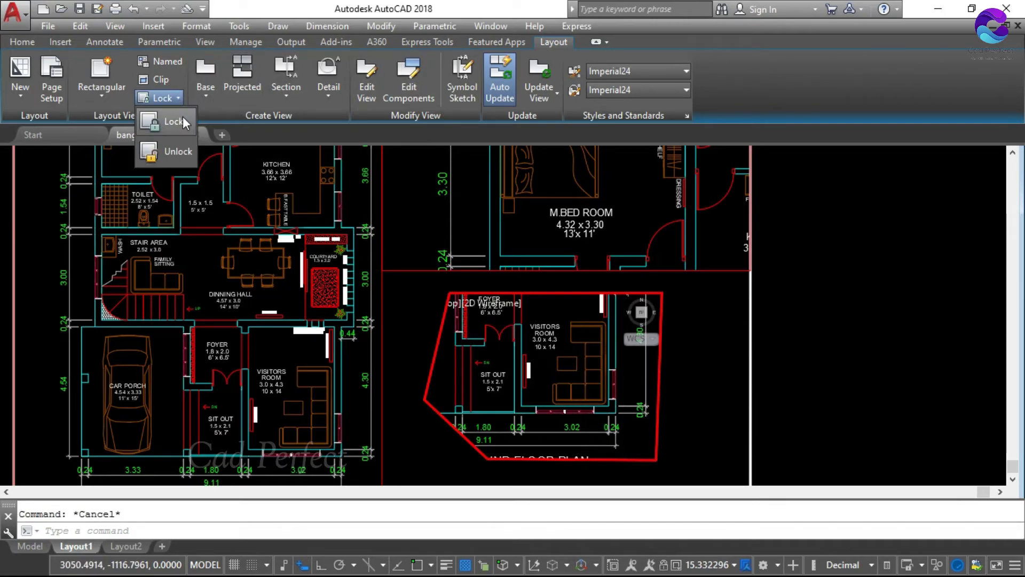
pyautogui.click(175, 121)
pyautogui.click(661, 324)
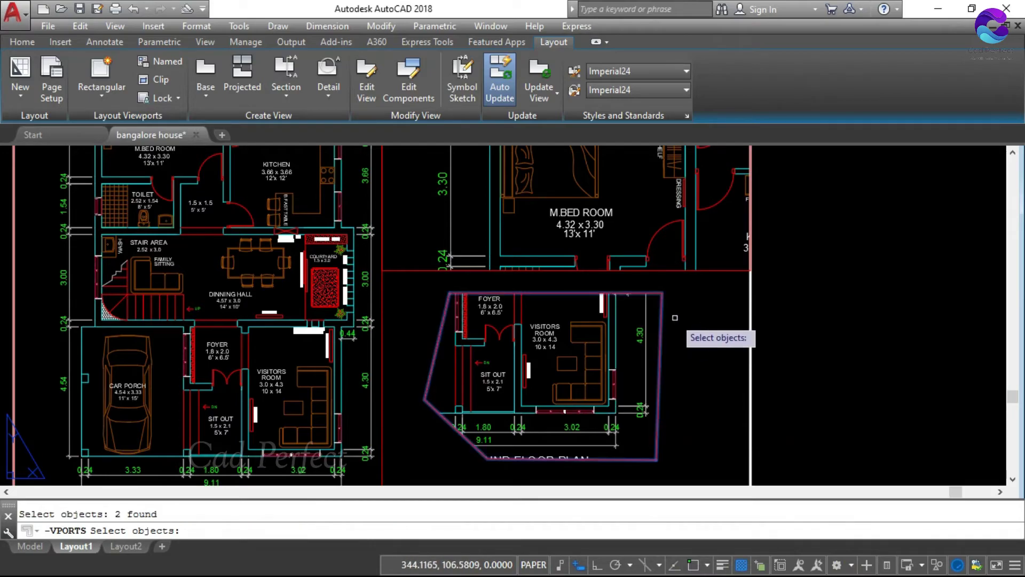
pyautogui.press('Return')
pyautogui.doubleClick(655, 323)
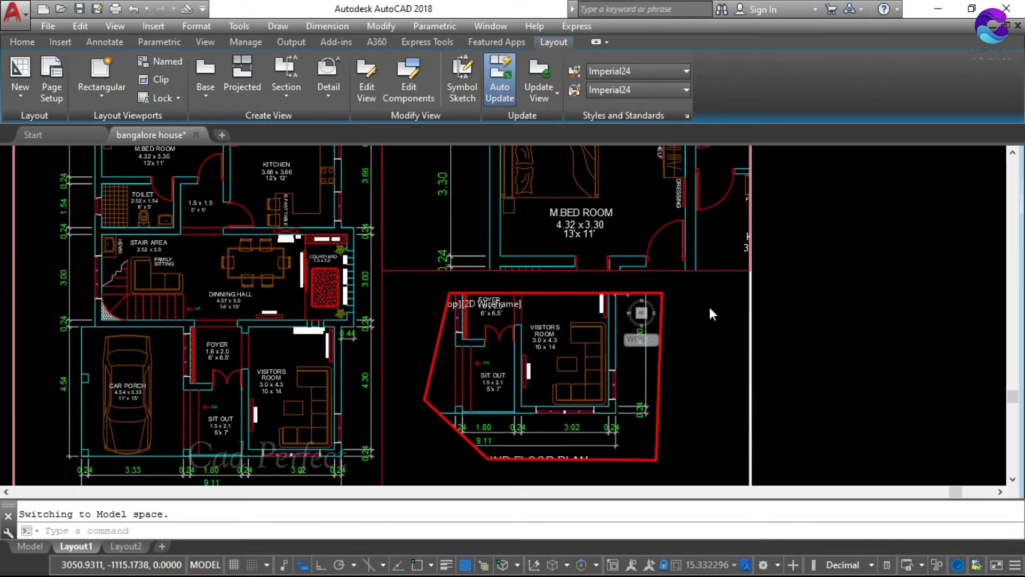
pyautogui.write('ps')
pyautogui.press('Return')
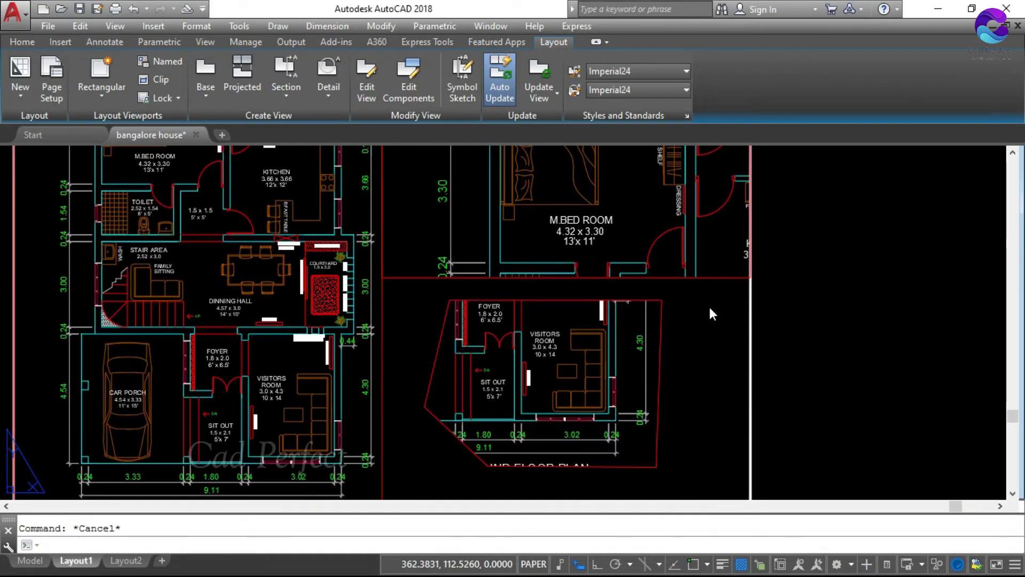
pyautogui.scroll(-5, 321, 251)
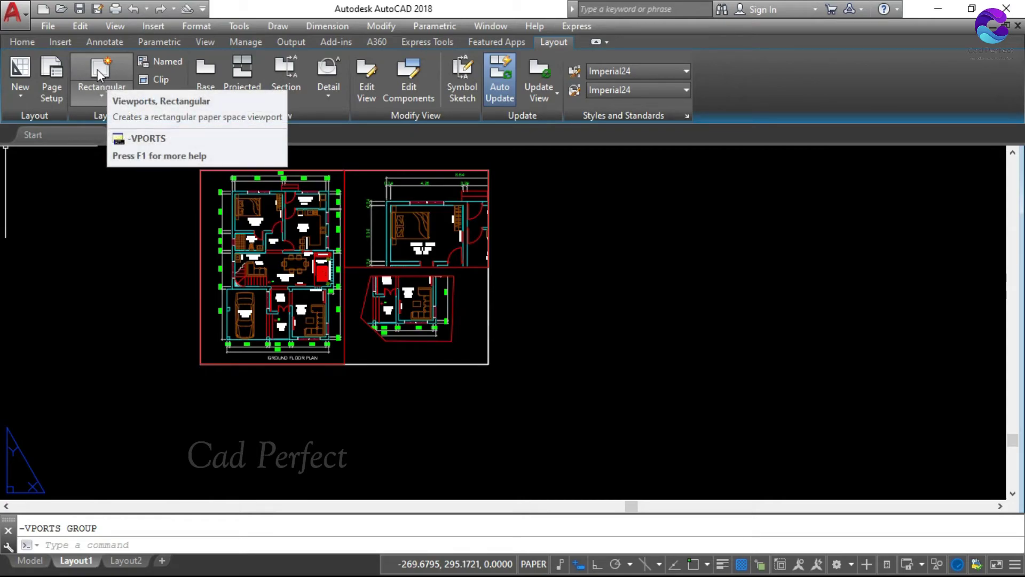
# Step: Draw a new rectangular viewport to the right of the sheet
pyautogui.click(102, 98)
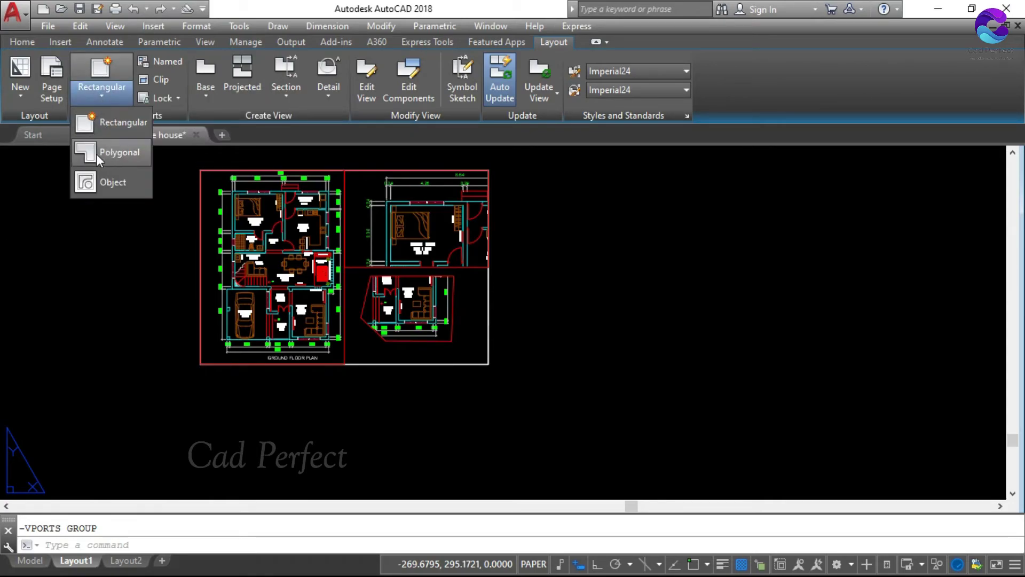
pyautogui.click(124, 122)
pyautogui.click(503, 172)
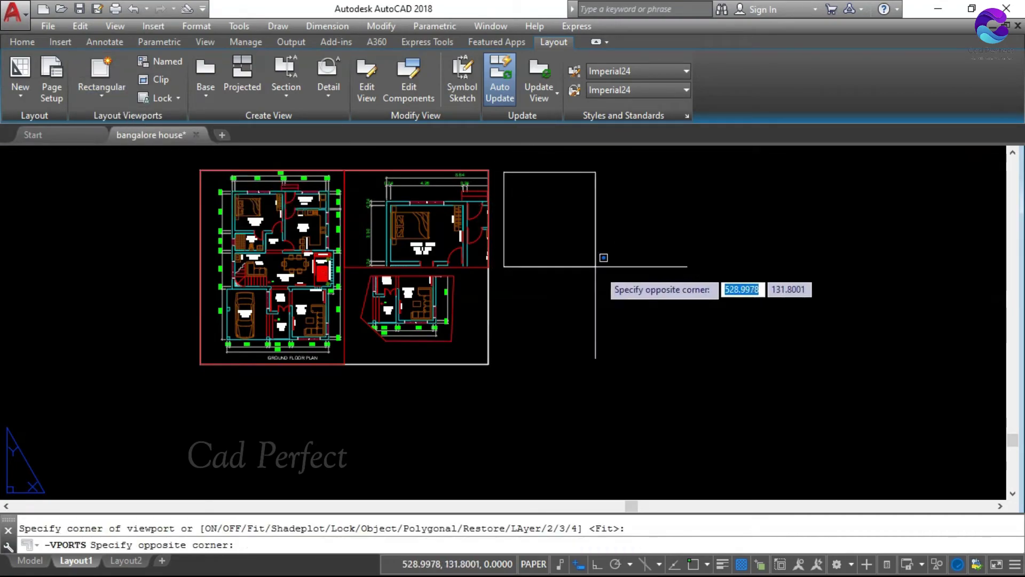
pyautogui.click(707, 365)
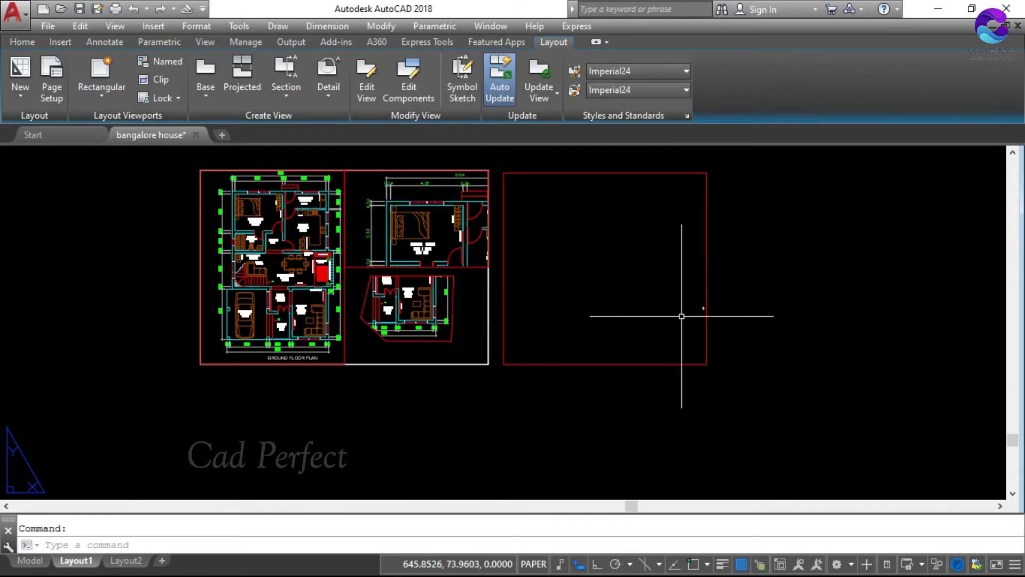
# Step: Zoom inside the new viewport on the house plan, then return to paper space
pyautogui.write('ms')
pyautogui.press('Return')
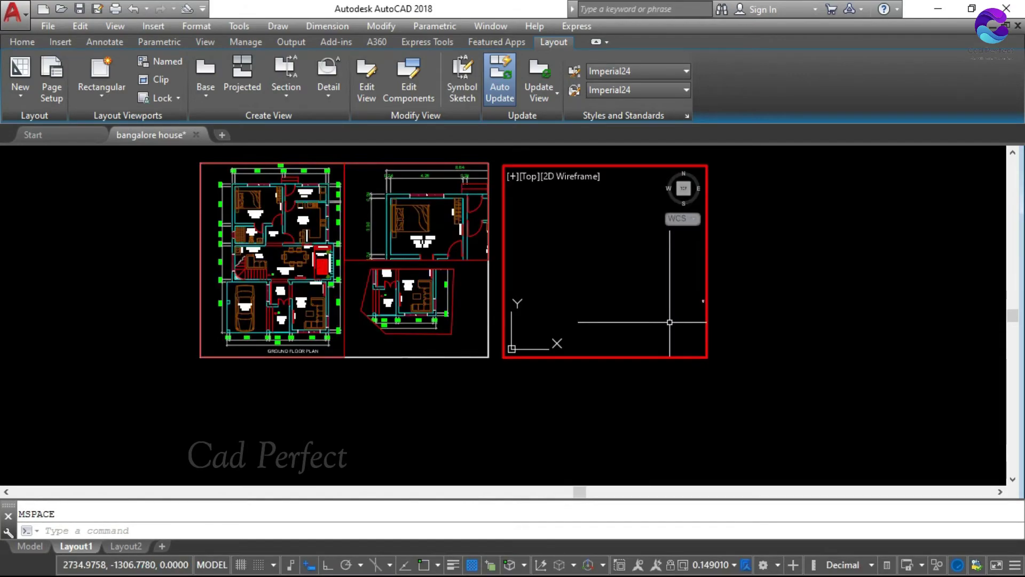
pyautogui.scroll(3, 643, 280)
pyautogui.scroll(5, 606, 277)
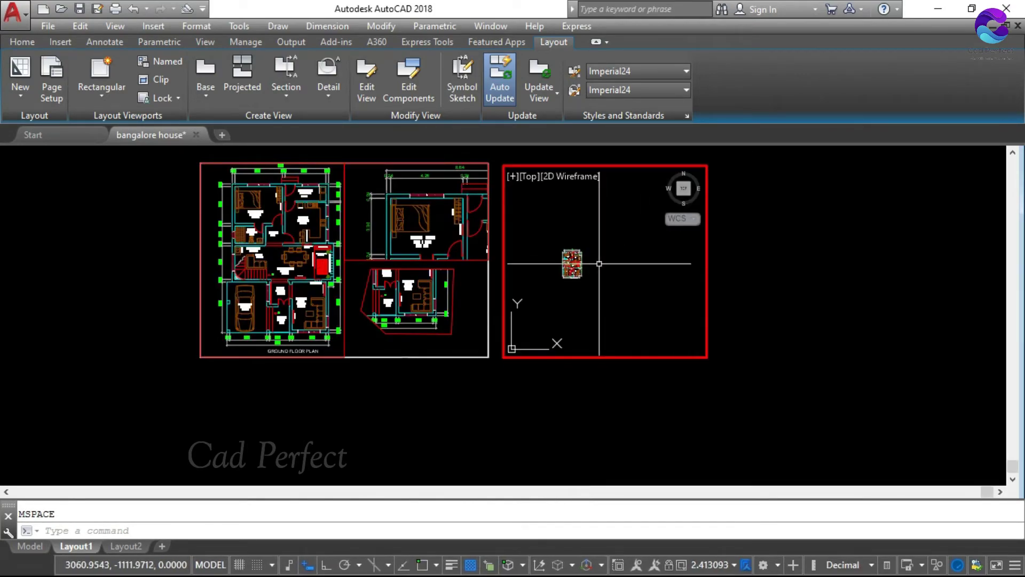
pyautogui.scroll(5, 603, 276)
pyautogui.write('s')
pyautogui.press('Return')
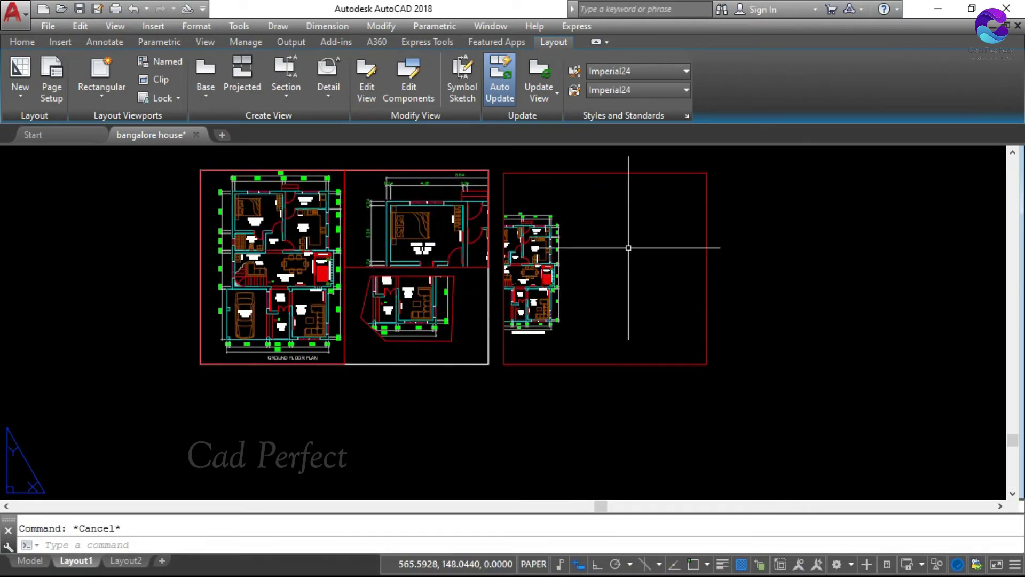
# Step: Place a Two: Vertical viewport pair right of the sheet
pyautogui.click(170, 63)
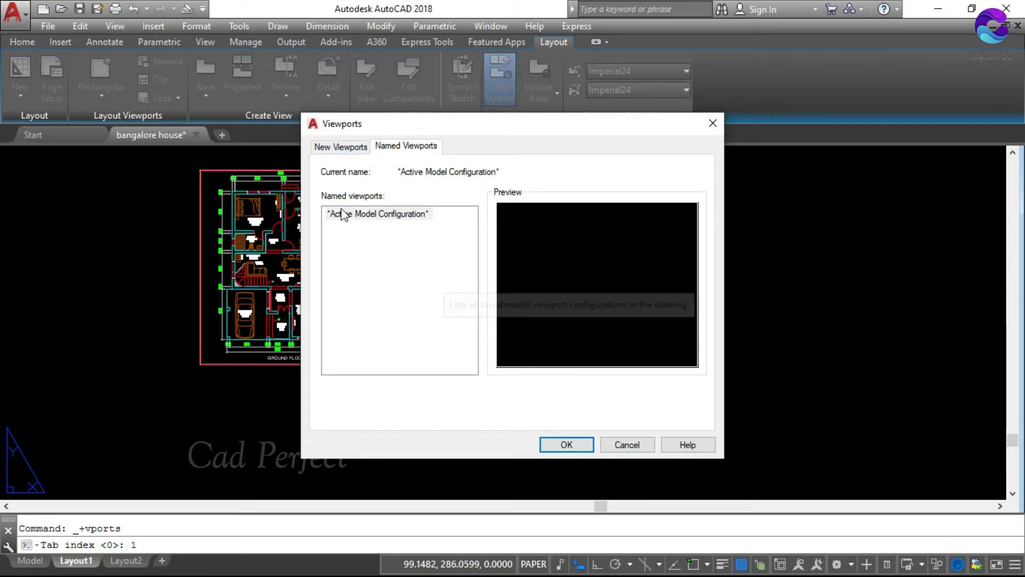
pyautogui.click(336, 152)
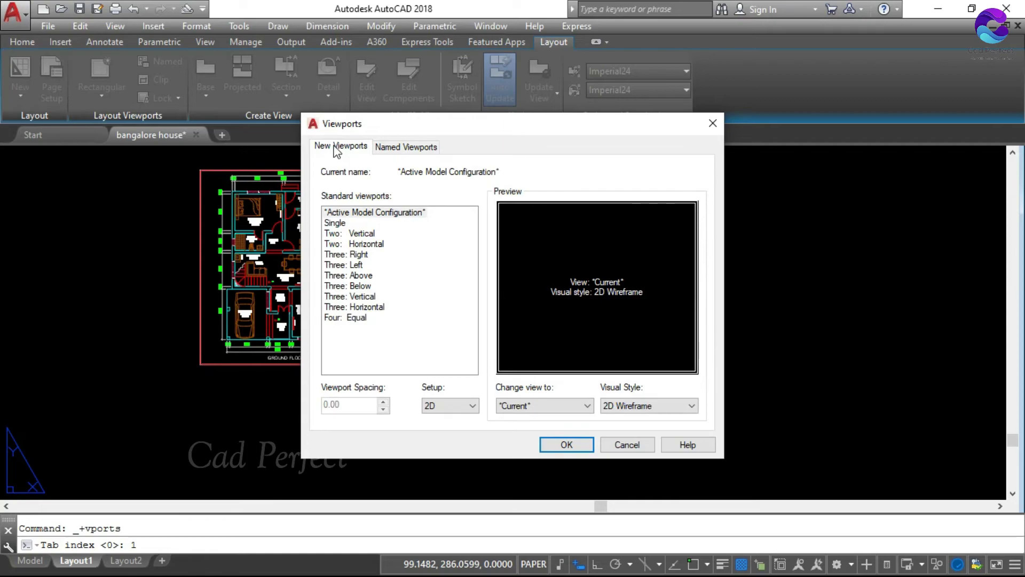
pyautogui.click(363, 238)
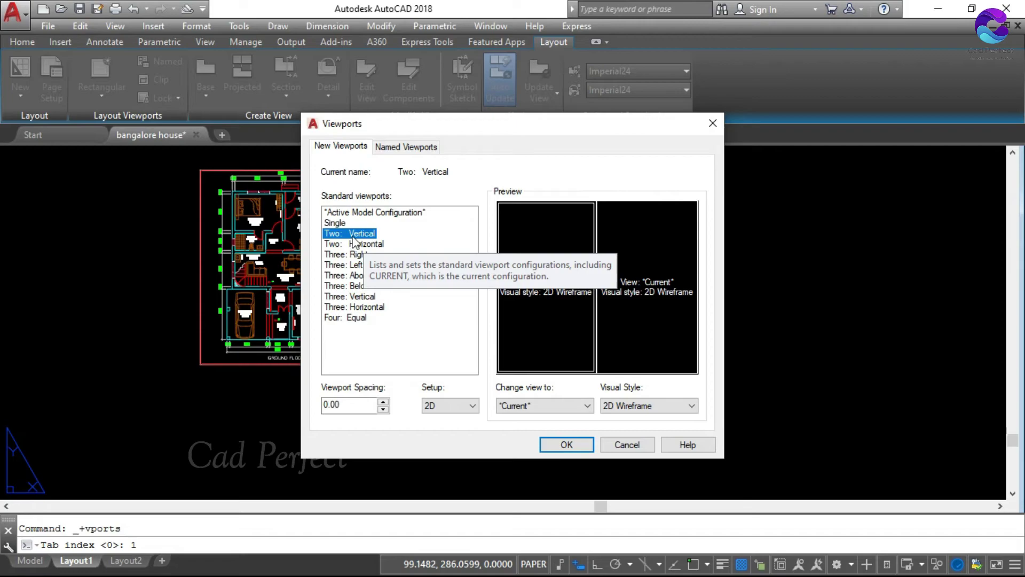
pyautogui.click(567, 445)
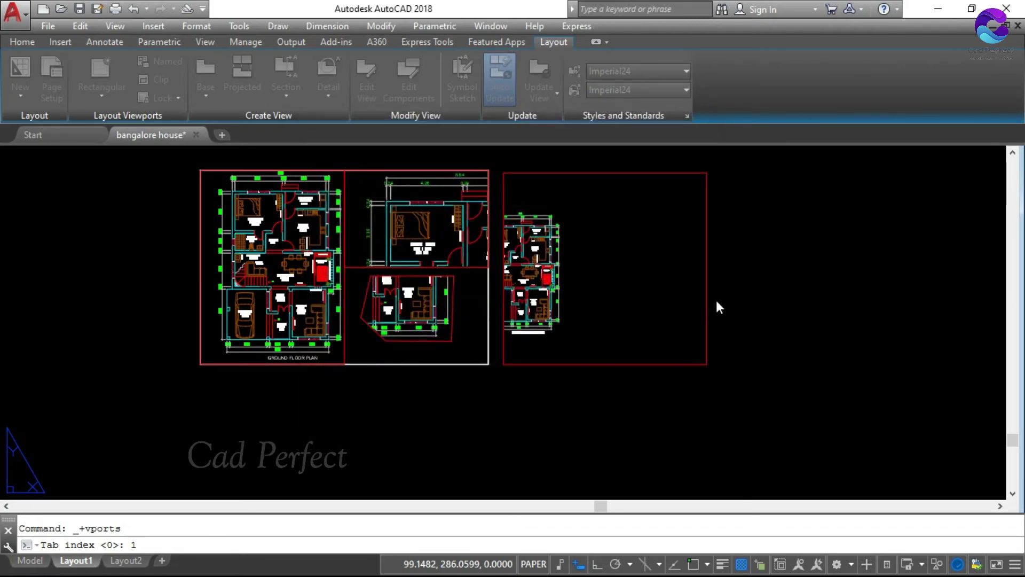
pyautogui.click(742, 185)
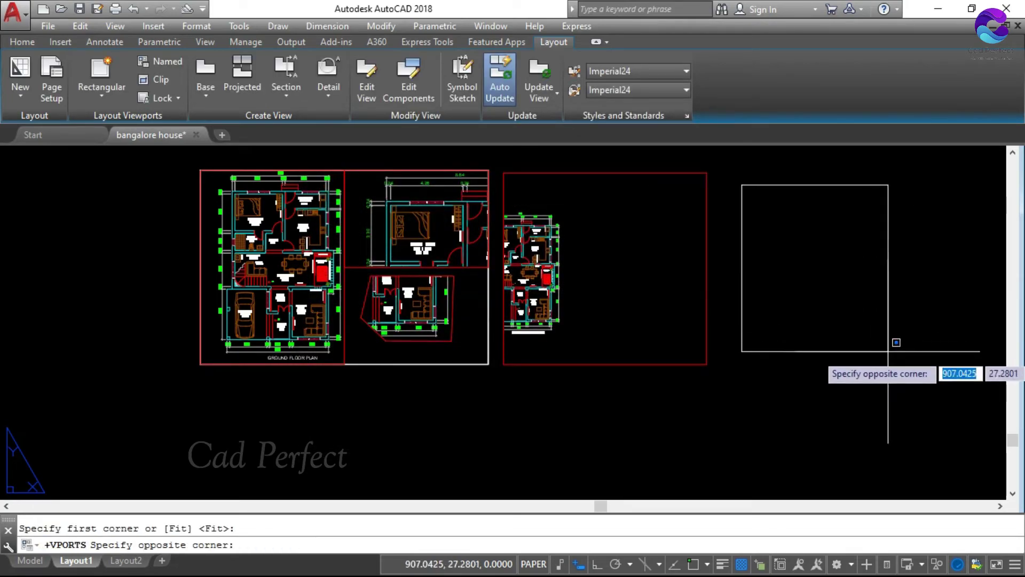
pyautogui.click(923, 363)
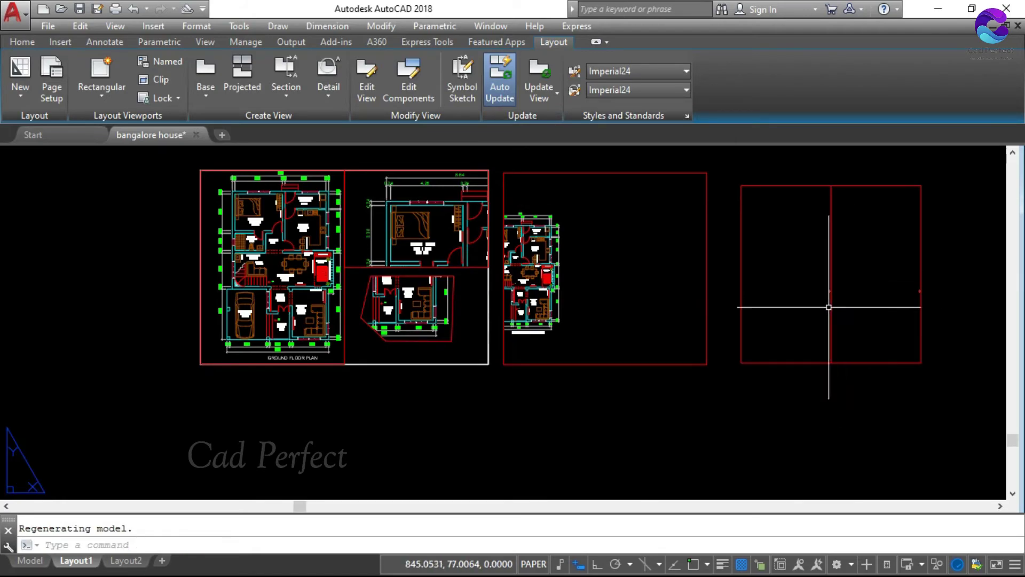
# Step: Place a small Four: Equal viewport grid below the vertical pair
pyautogui.click(177, 63)
pyautogui.click(334, 147)
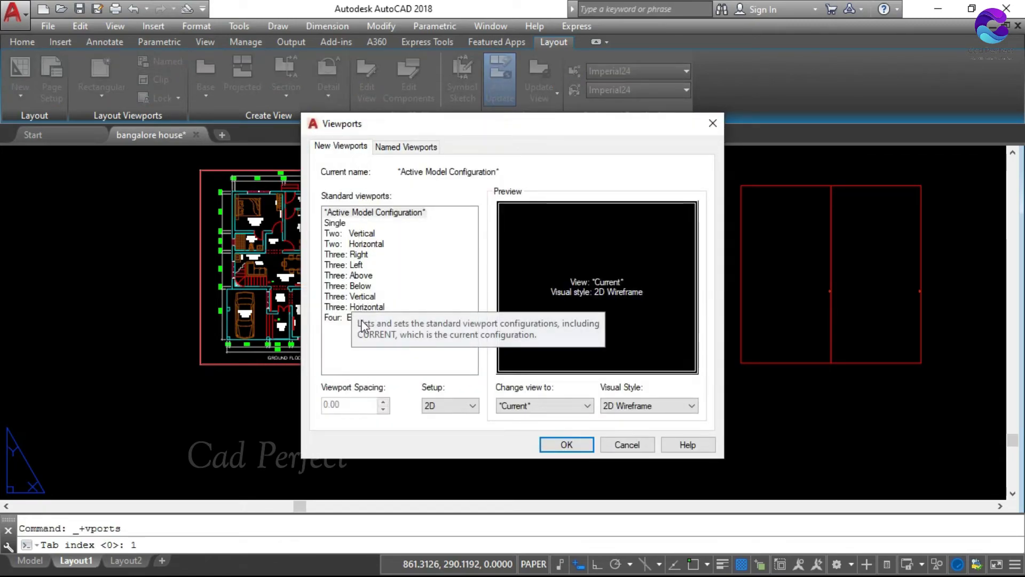
pyautogui.click(337, 319)
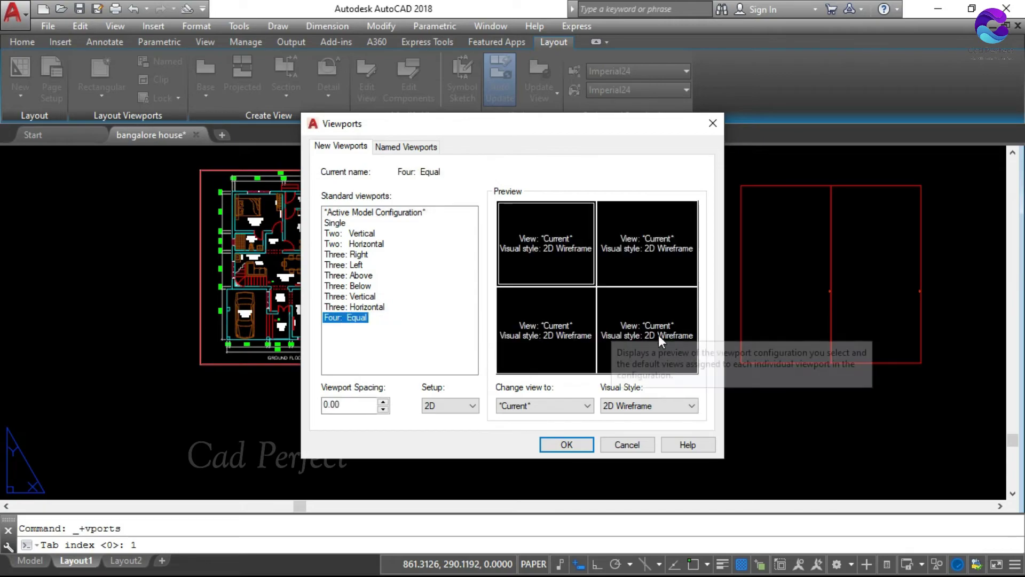
pyautogui.press('Return')
pyautogui.click(736, 400)
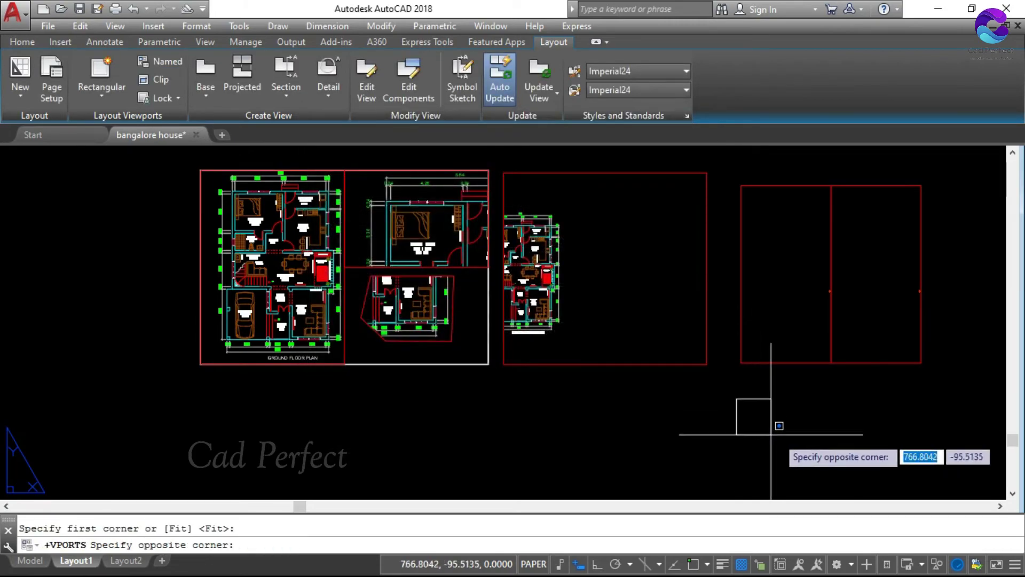
pyautogui.click(843, 437)
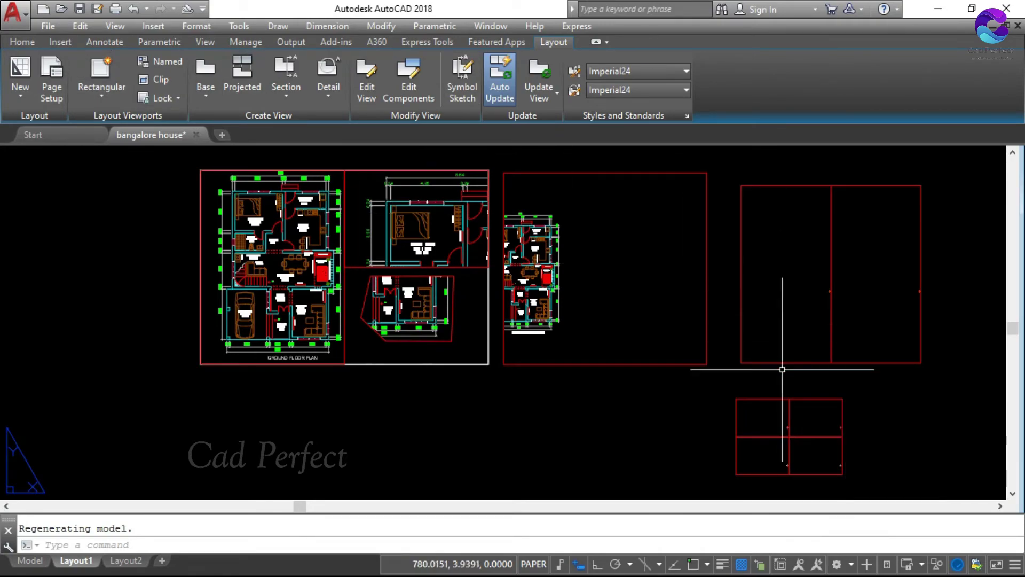
pyautogui.press('Escape')
pyautogui.write('e')
pyautogui.press('Return')
# Step: Erase the spare viewports right of the sheet with a crossing window
pyautogui.click(903, 458)
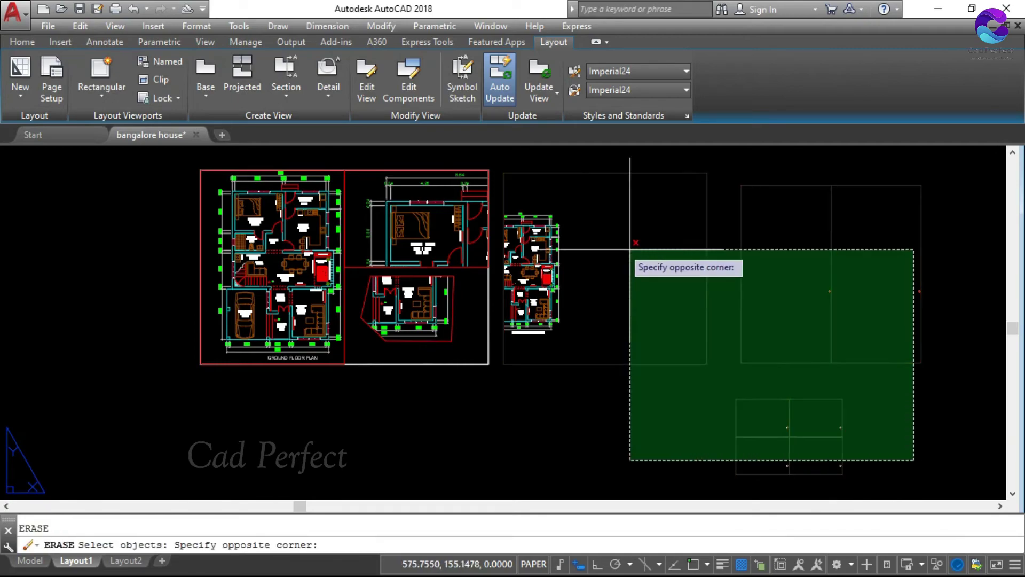
pyautogui.click(629, 218)
pyautogui.press('Return')
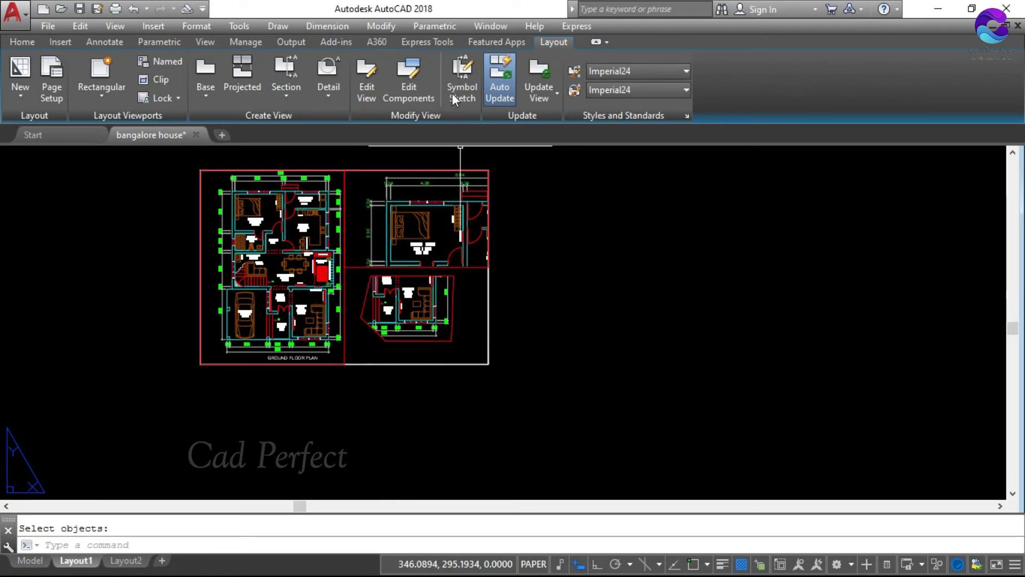
# Step: Turn off the current Defpoints layer to hide all viewport borders
pyautogui.click(32, 41)
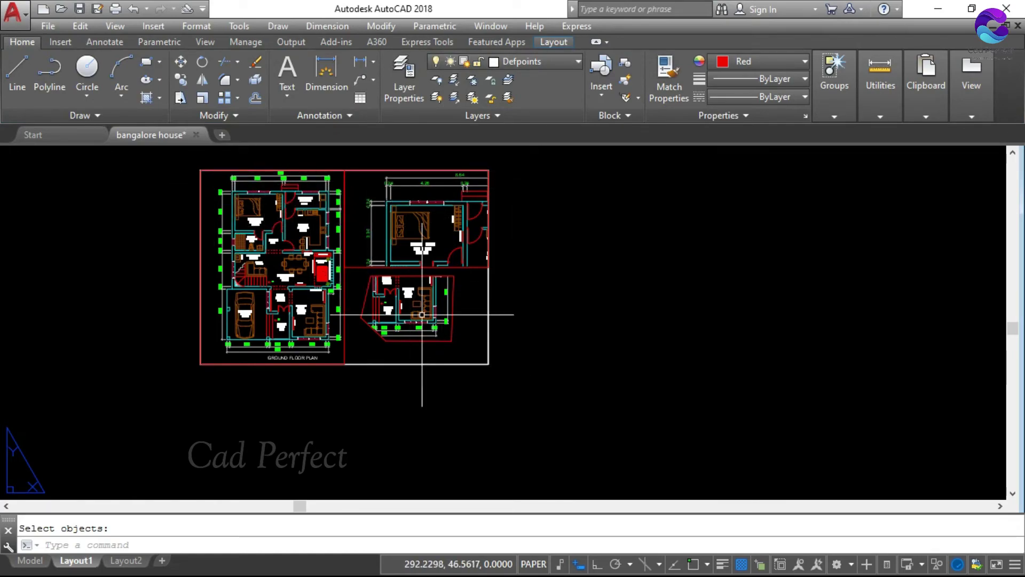
pyautogui.click(364, 267)
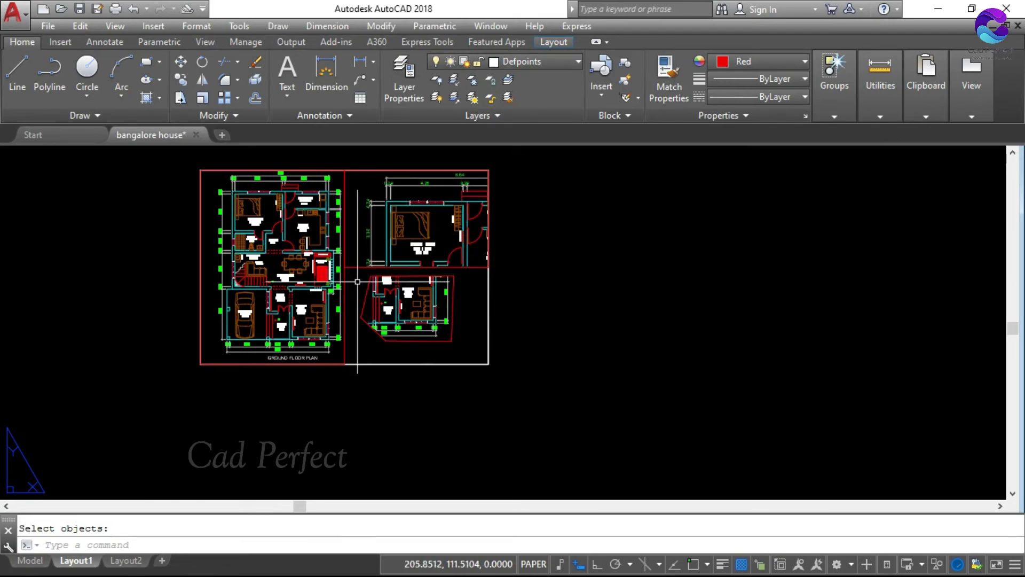
pyautogui.click(579, 63)
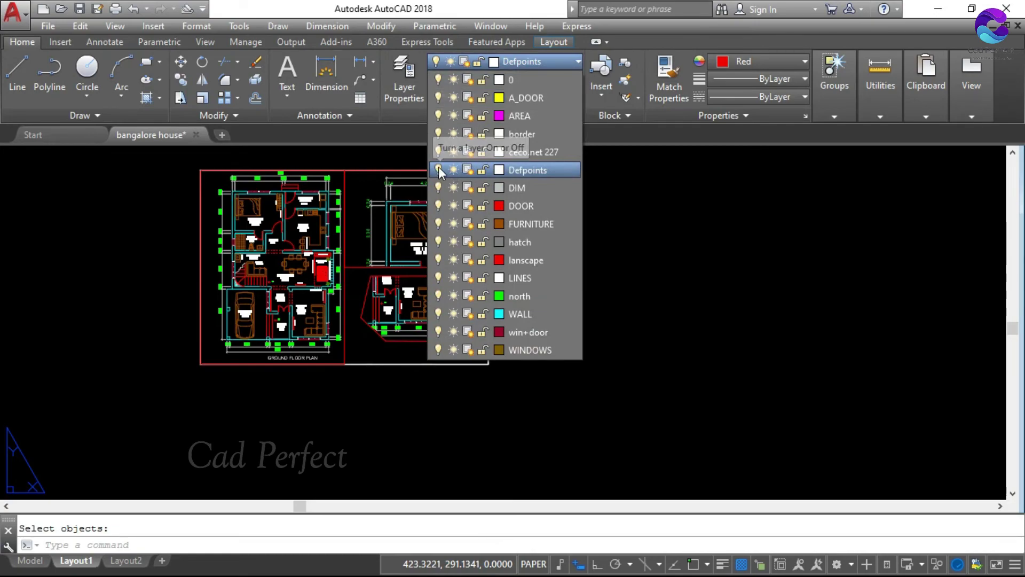
pyautogui.click(438, 170)
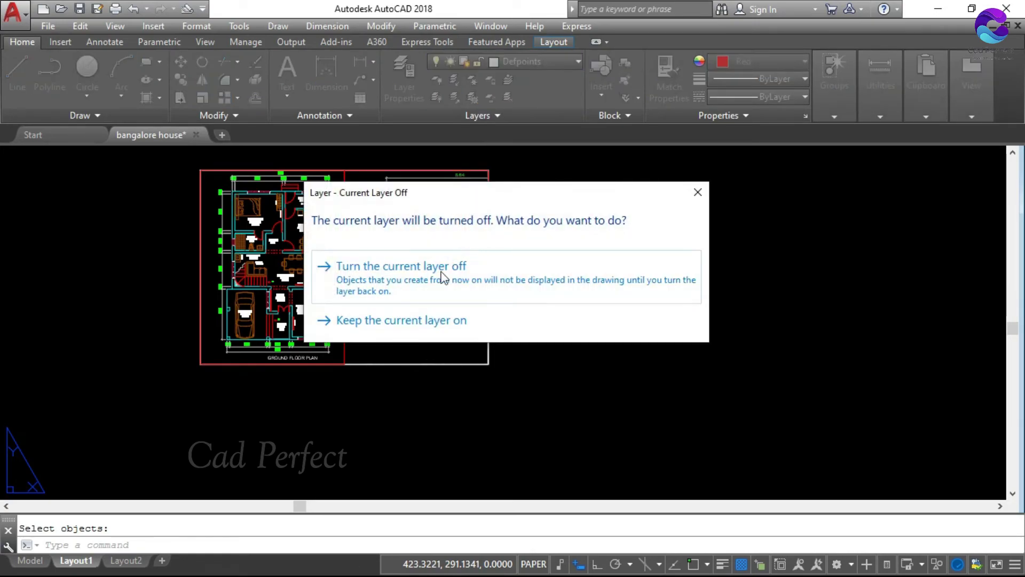
pyautogui.click(441, 276)
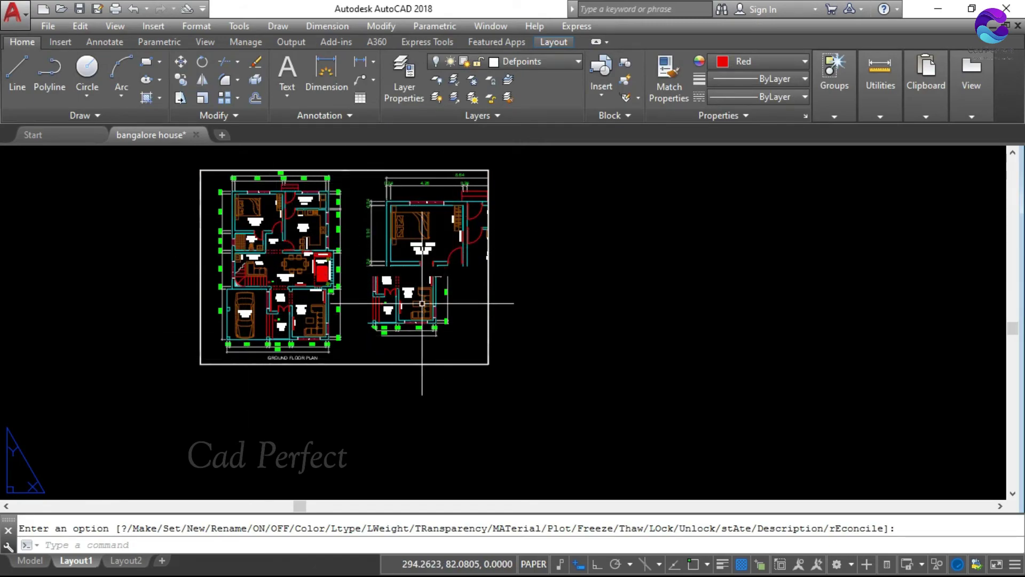
pyautogui.scroll(-1, 454, 342)
pyautogui.scroll(1, 471, 251)
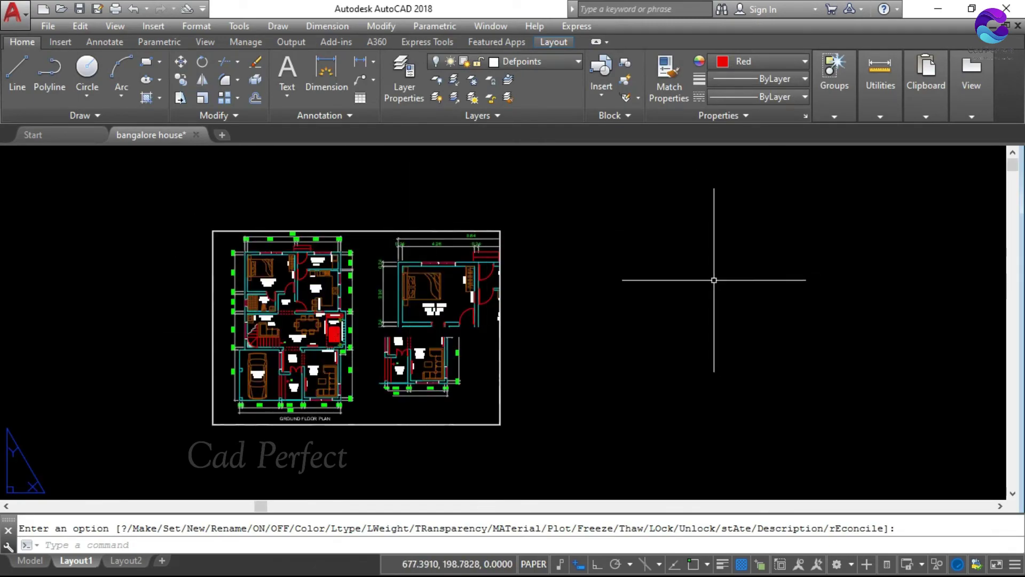
pyautogui.press('Escape')
# Step: Copy the sheet's outline rectangle horizontally to the right with Ortho on
pyautogui.write('o')
pyautogui.press('Return')
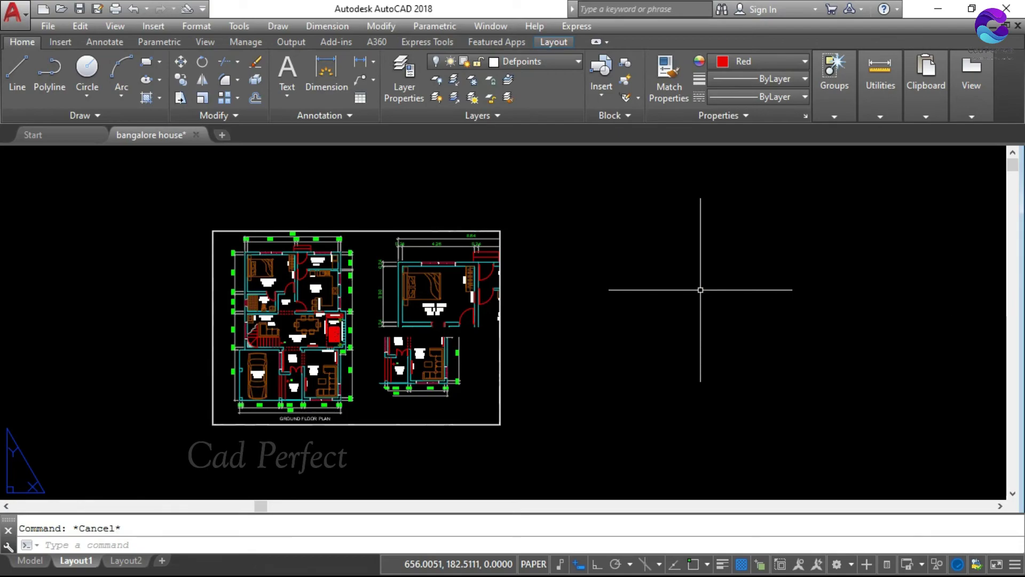
pyautogui.click(197, 205)
pyautogui.write('COPY')
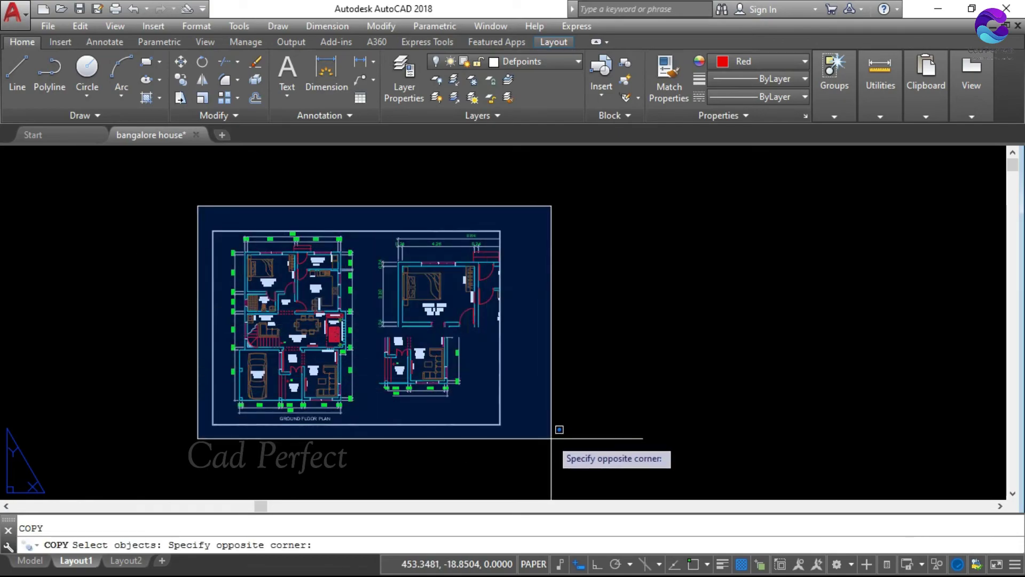
pyautogui.click(553, 427)
pyautogui.press('Return')
pyautogui.click(420, 458)
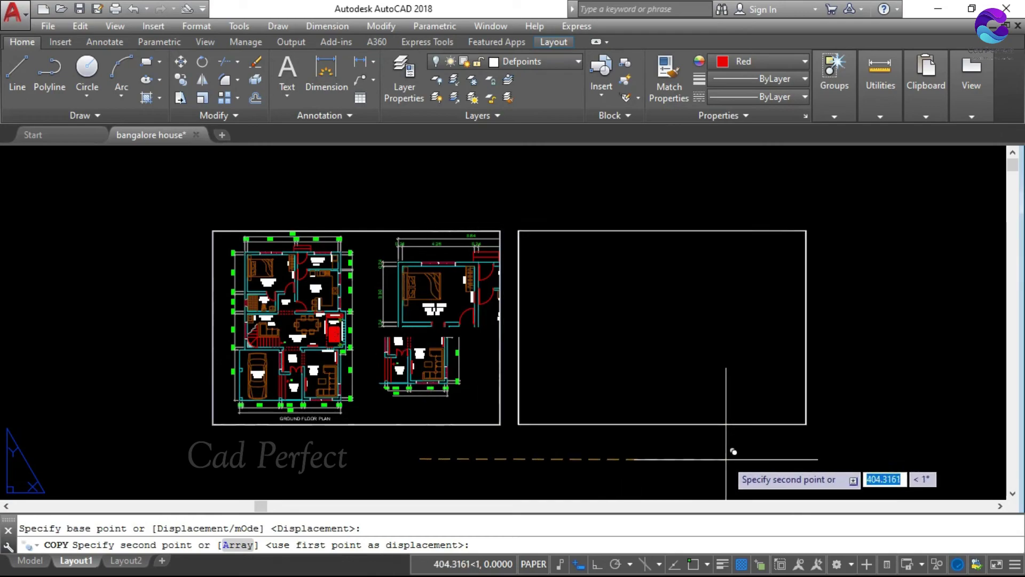
pyautogui.press('F8')
pyautogui.click(745, 474)
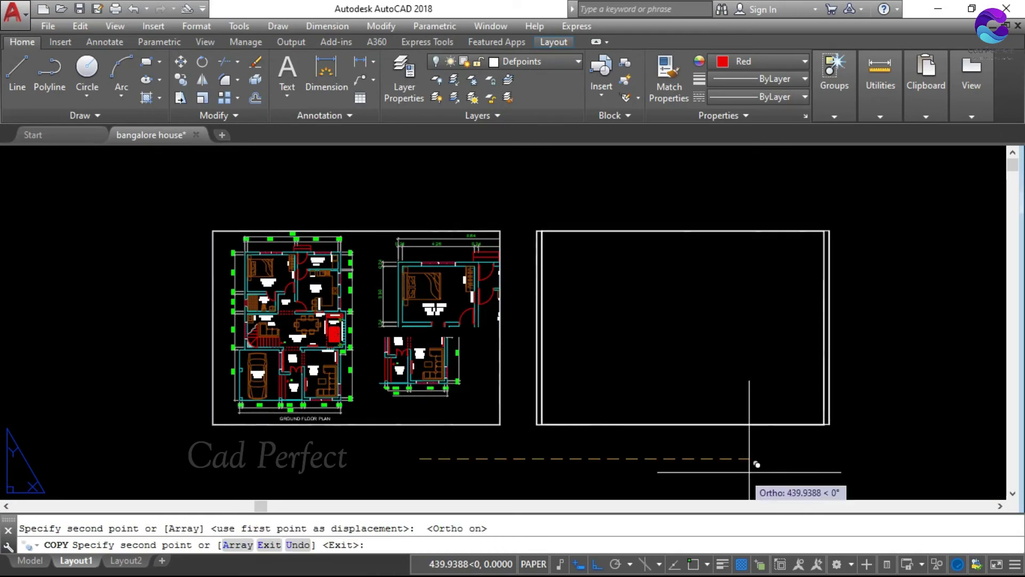
pyautogui.press('Escape')
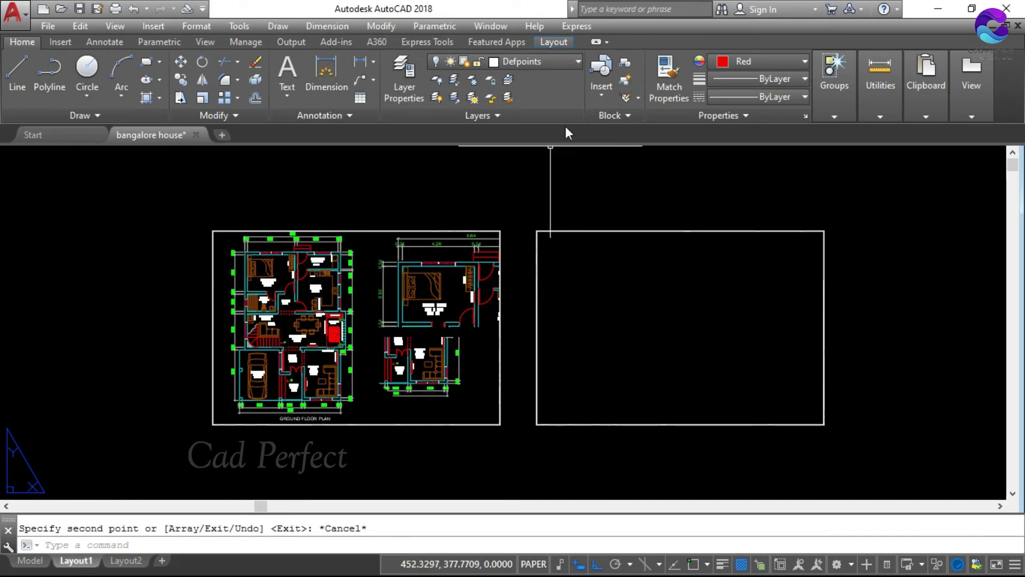
# Step: Turn the Defpoints layer back on so the red viewport borders show
pyautogui.click(579, 64)
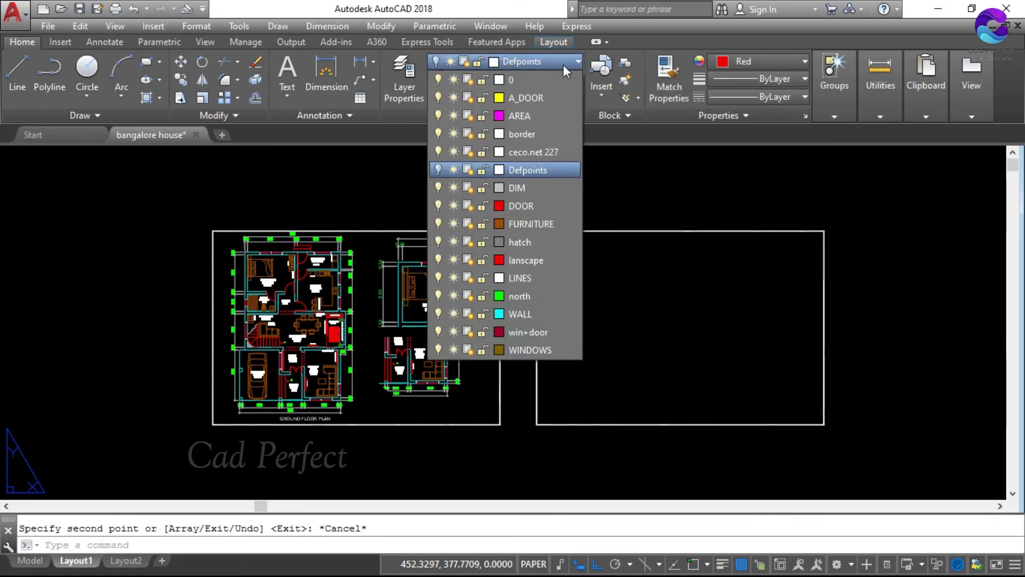
pyautogui.click(438, 170)
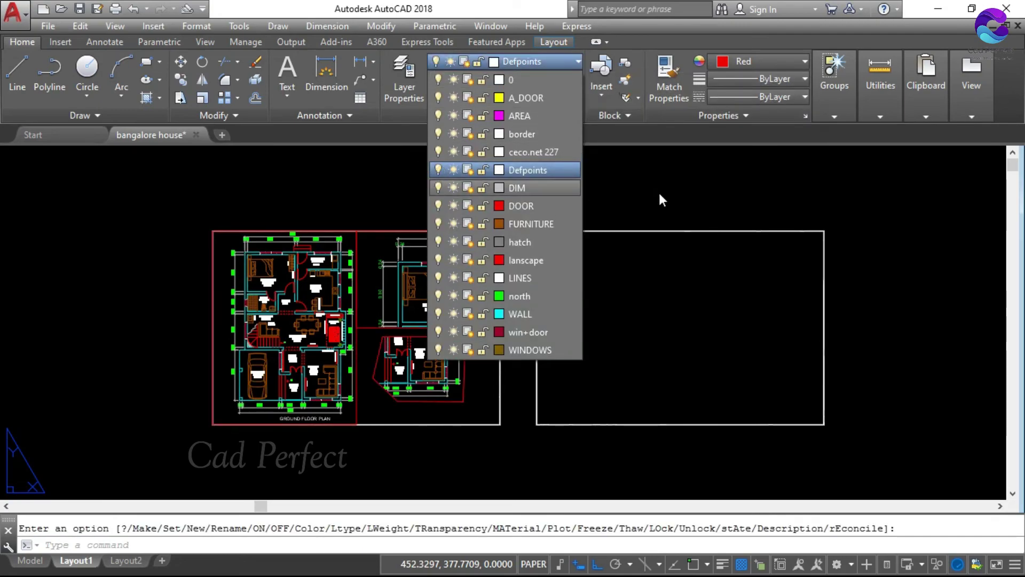
pyautogui.press('Escape')
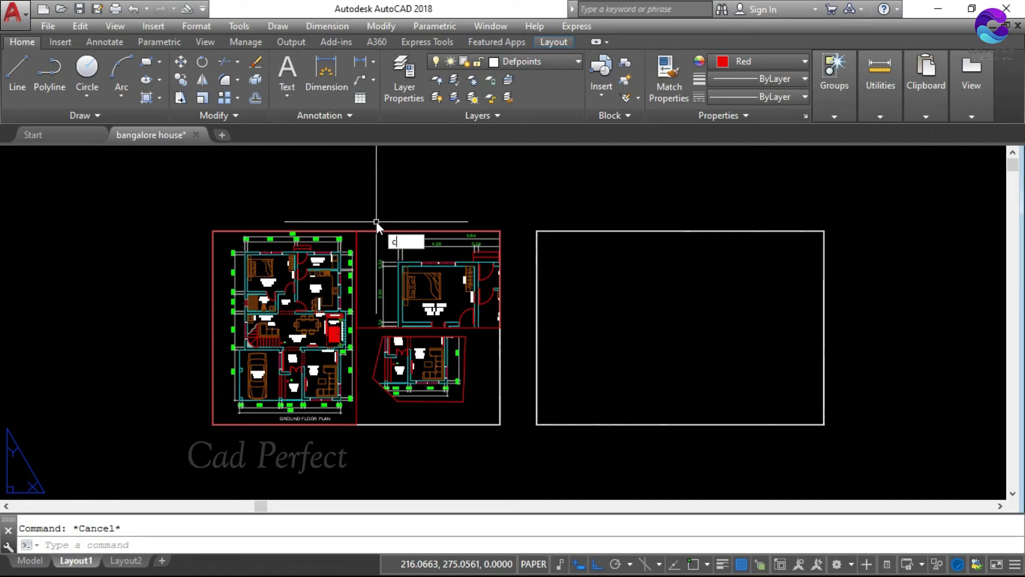
# Step: Copy the sheet with its three plan viewports and place the duplicate beside the original
pyautogui.write('co')
pyautogui.press('Return')
pyautogui.click(196, 193)
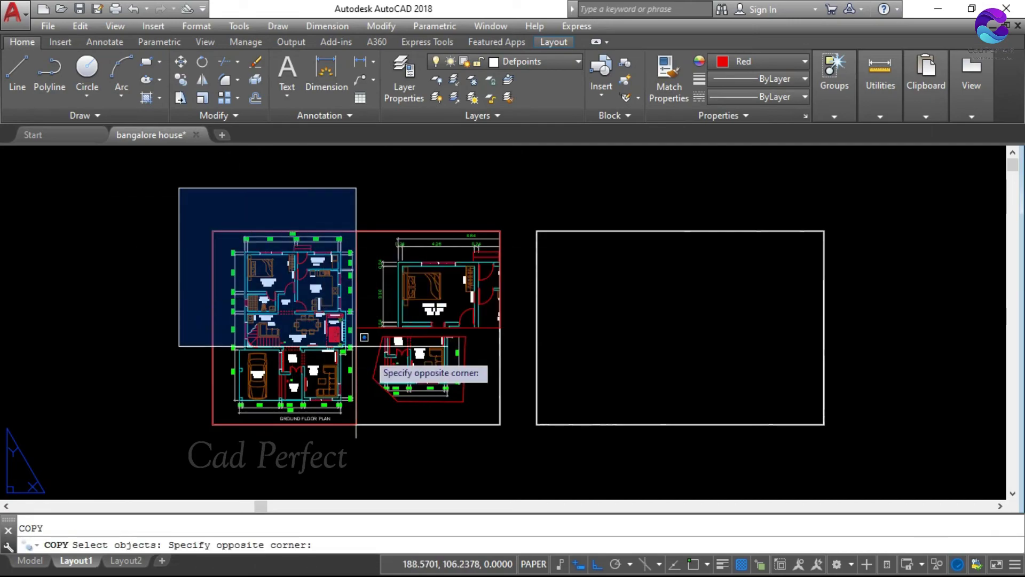
pyautogui.click(516, 439)
pyautogui.press('Return')
pyautogui.click(504, 455)
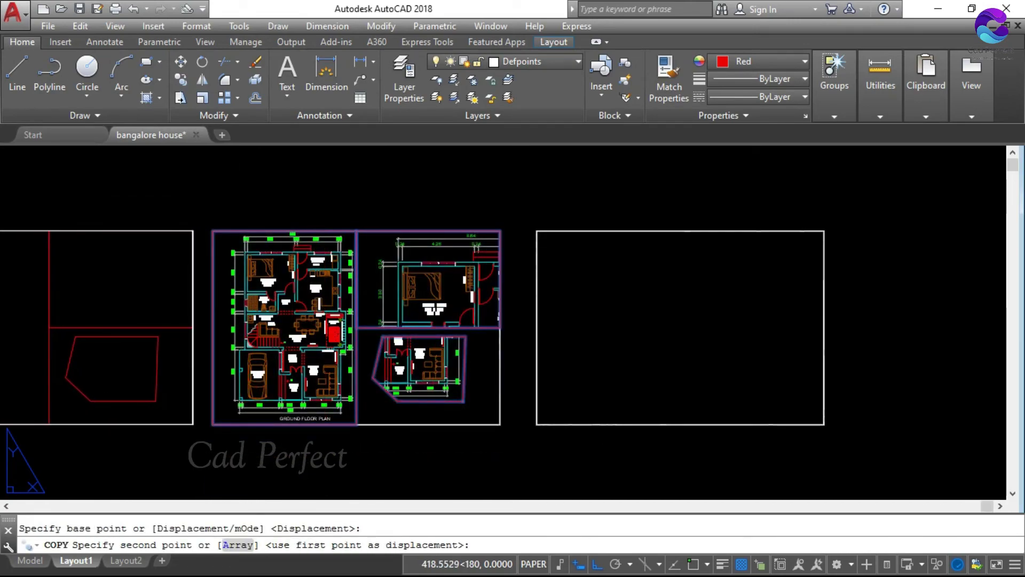
pyautogui.click(196, 455)
pyautogui.press('Escape')
pyautogui.scroll(-4, 367, 447)
pyautogui.scroll(4, 378, 427)
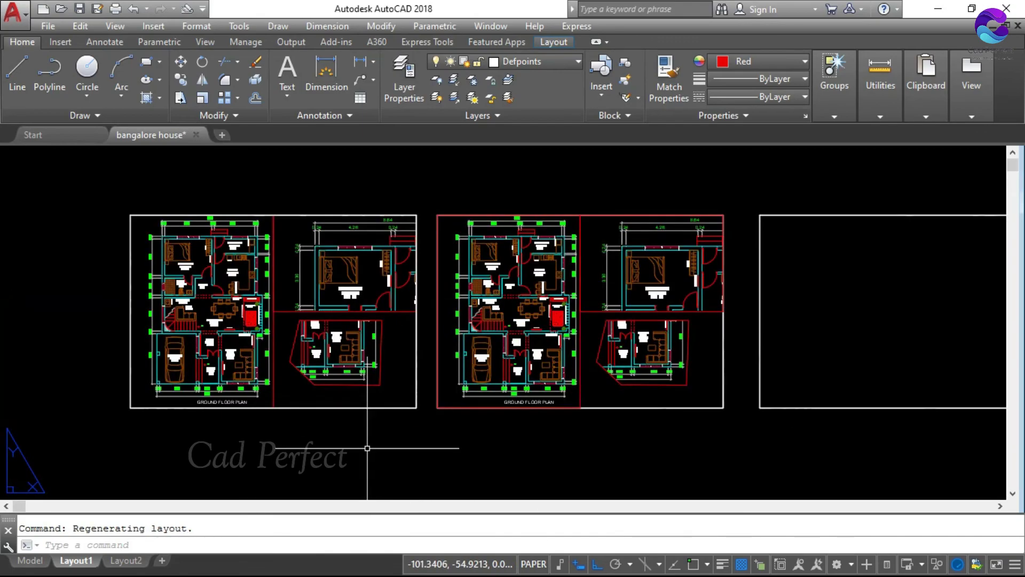
pyautogui.scroll(-4, 400, 320)
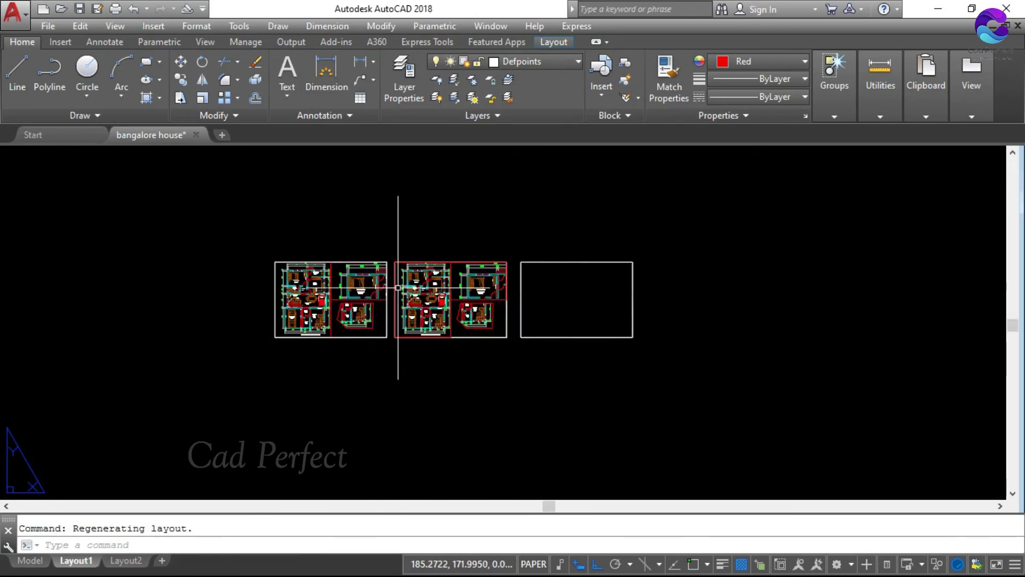
pyautogui.scroll(4, 385, 310)
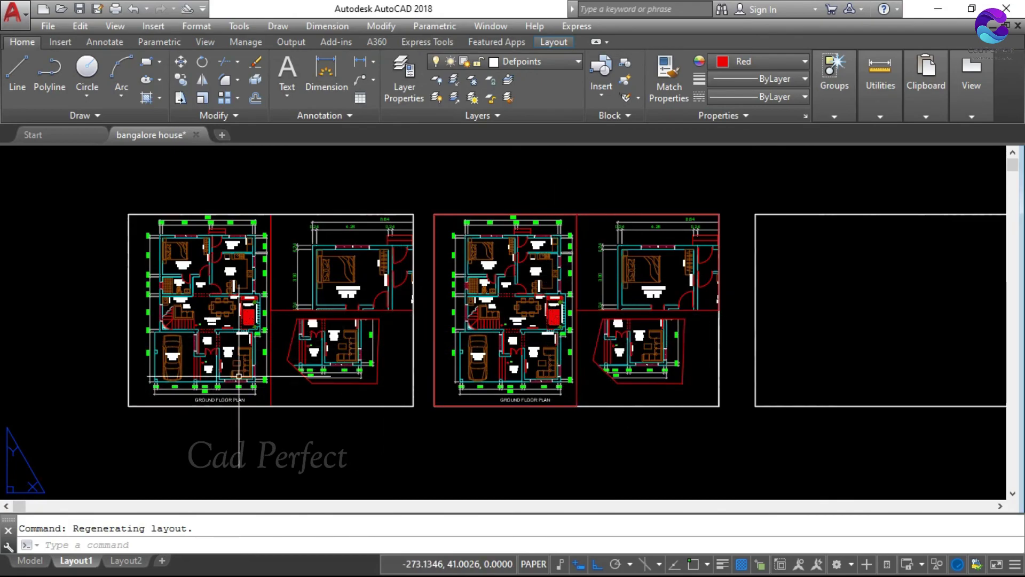
pyautogui.scroll(-2, 240, 366)
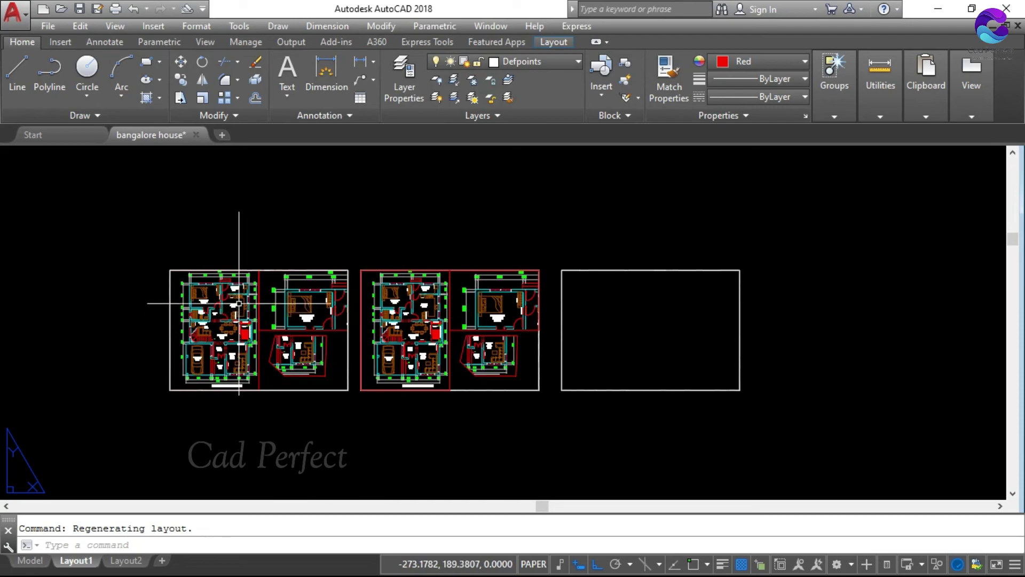
pyautogui.scroll(2, 203, 361)
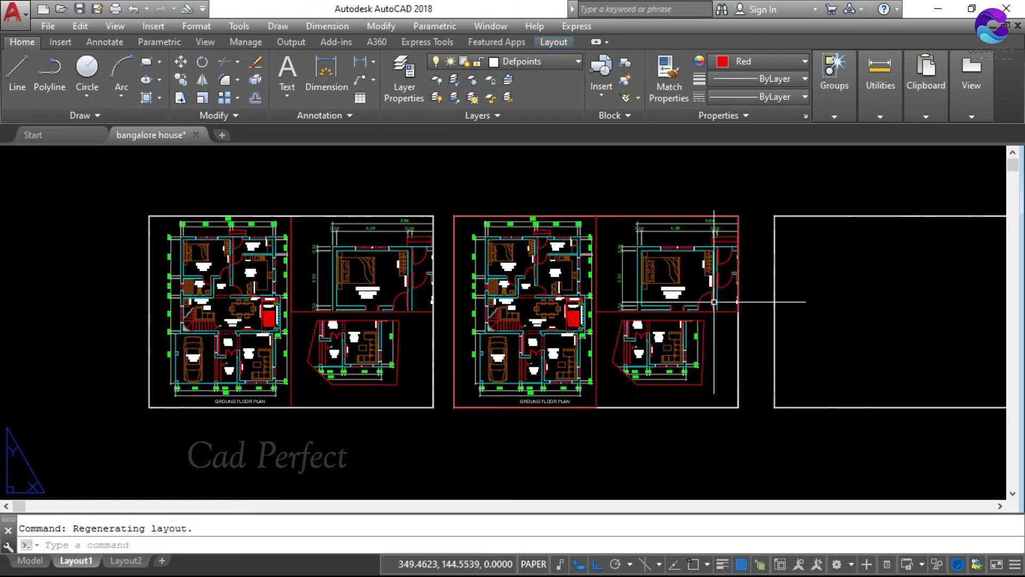
pyautogui.scroll(-2, 269, 233)
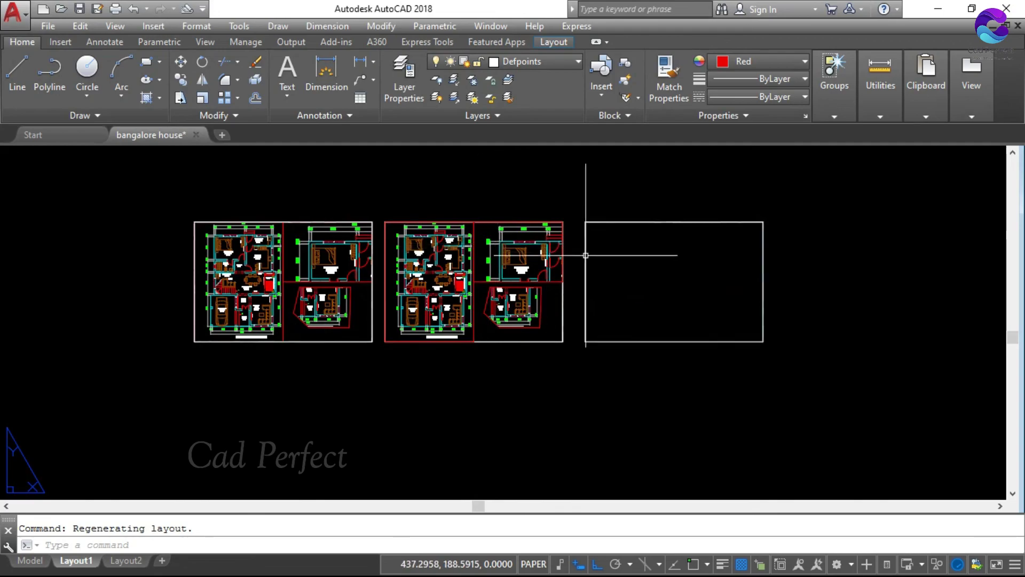
pyautogui.scroll(2, 567, 252)
pyautogui.scroll(-2, 673, 263)
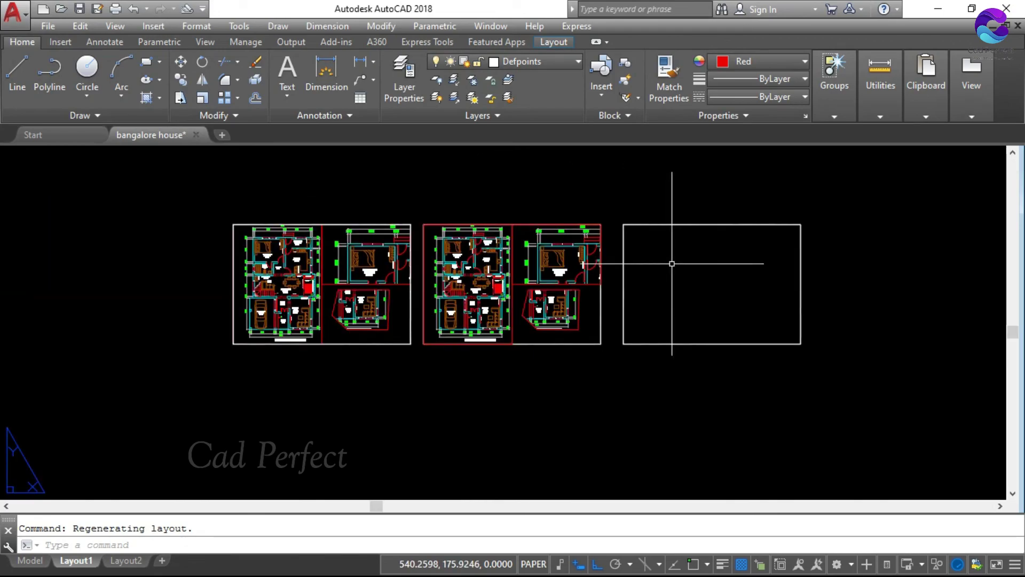